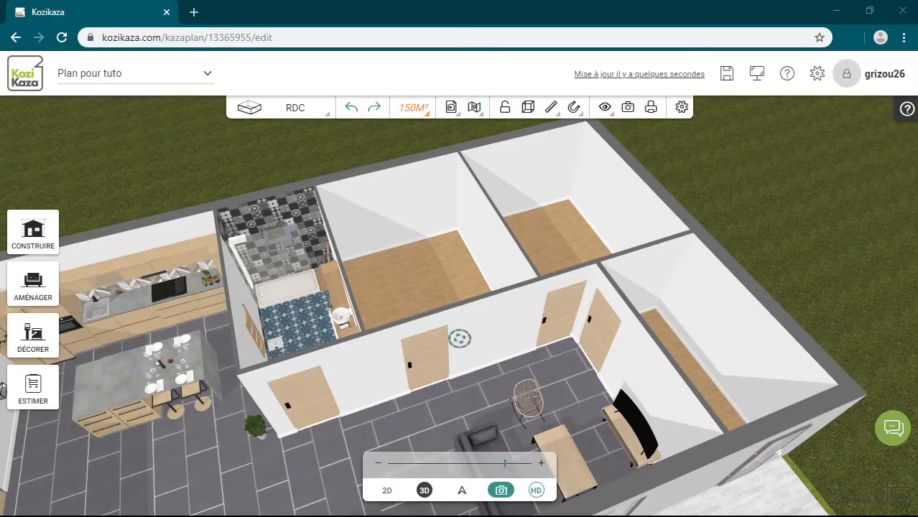
Step: Show the plan in 3D and open the double bed models in the bedroom furniture catalogue
{"action": "scroll", "coordinate": [460, 338], "scroll_direction": "up", "scroll_amount": 2}
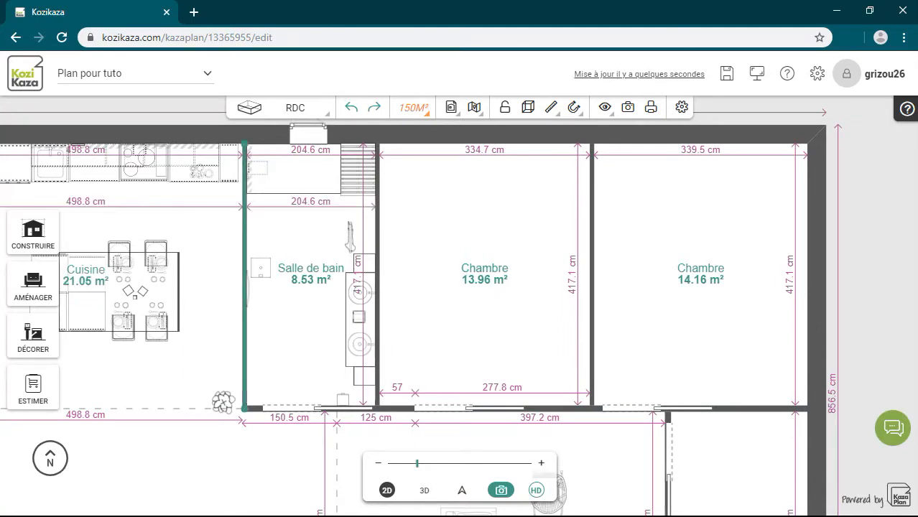
{"action": "left_click_drag", "start_coordinate": [485, 323], "coordinate": [456, 364]}
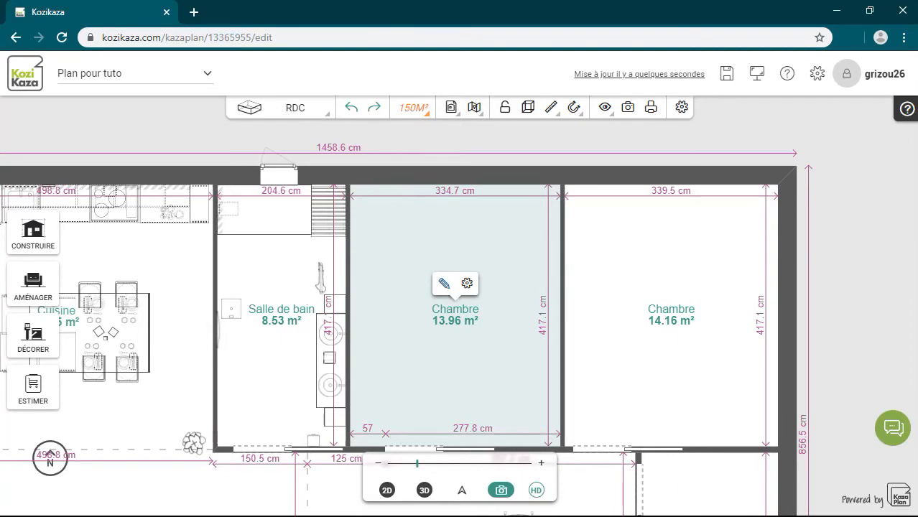
{"action": "left_click", "coordinate": [424, 490]}
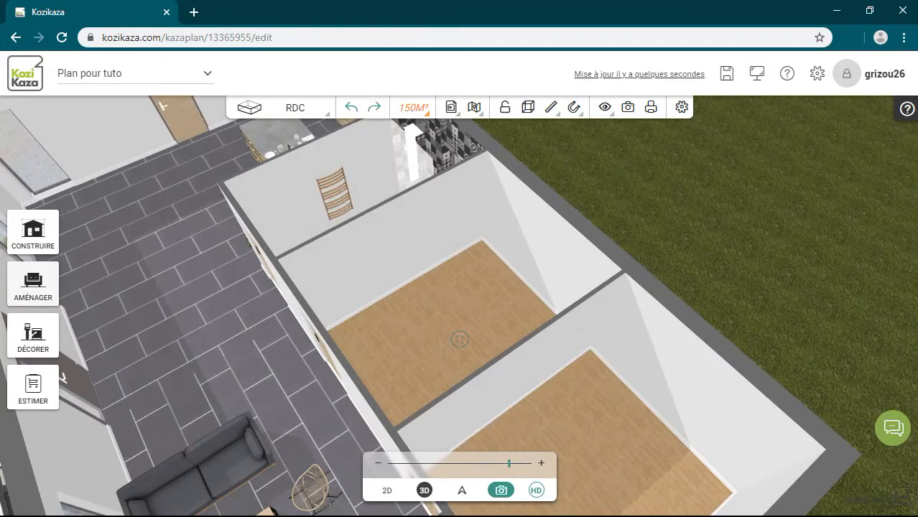
{"action": "left_click", "coordinate": [32, 284]}
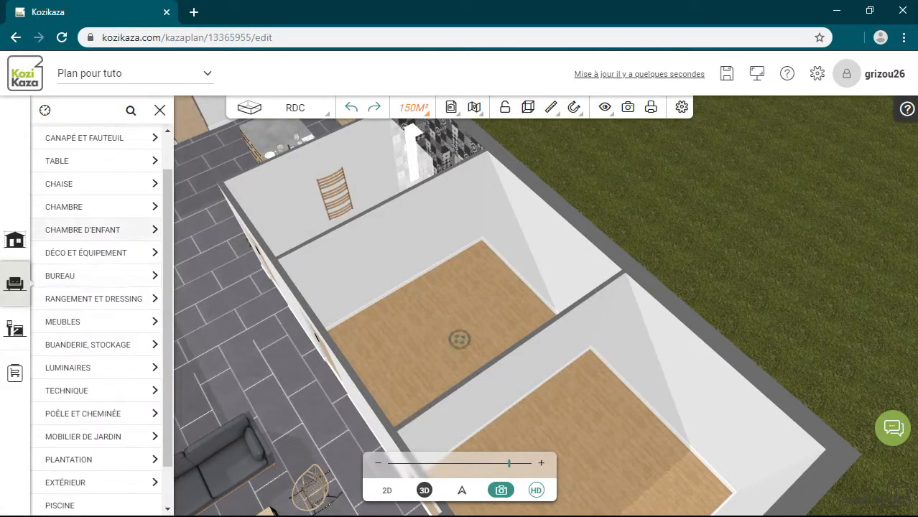
{"action": "left_click", "coordinate": [79, 207]}
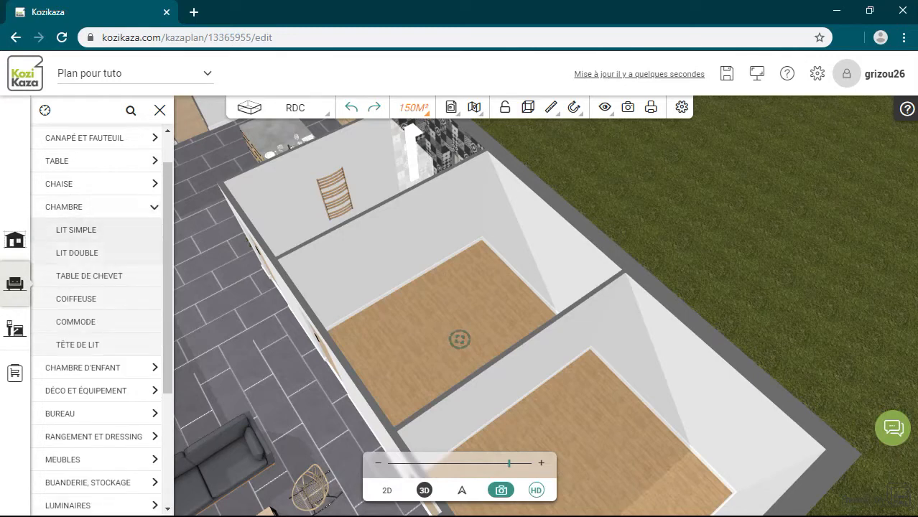
{"action": "left_click", "coordinate": [76, 252]}
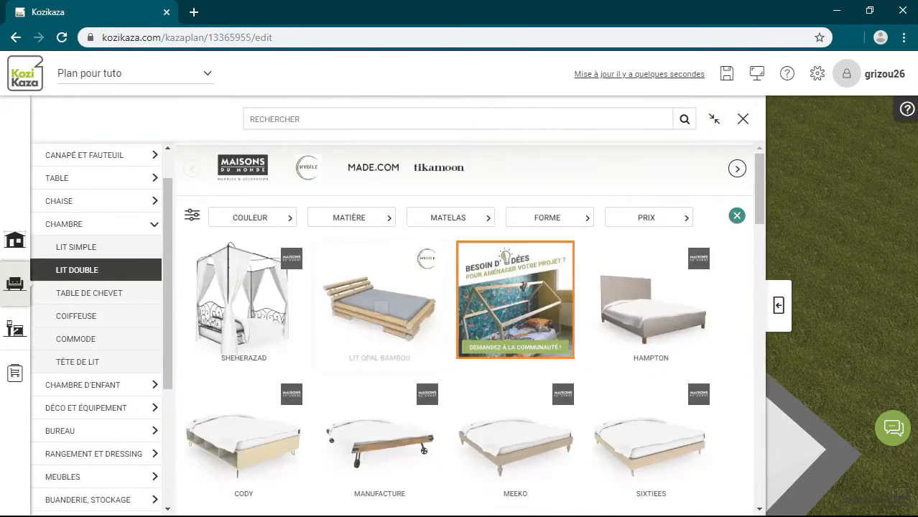
Step: Add the FLAT TEK double bed to the bedroom next to the bathroom, with its headboard against the exterior wall
{"action": "scroll", "coordinate": [651, 337], "scroll_direction": "down", "scroll_amount": 2}
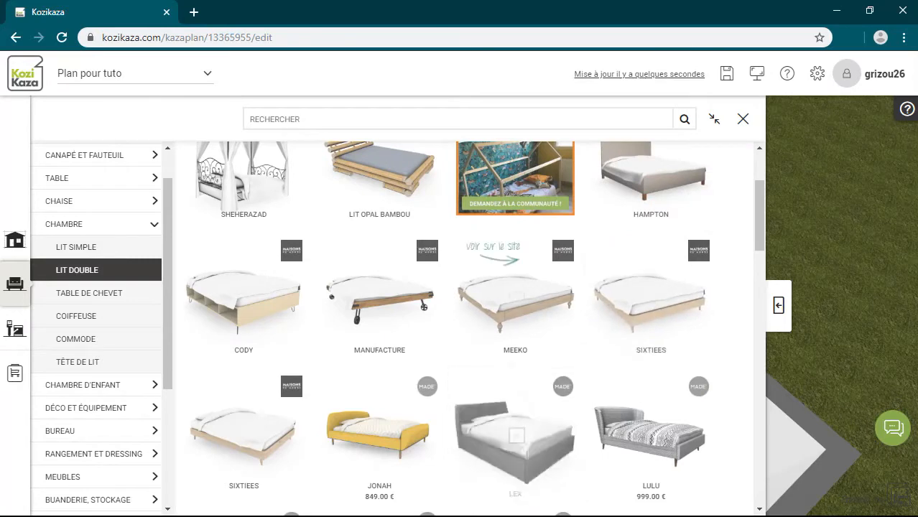
{"action": "scroll", "coordinate": [575, 452], "scroll_direction": "up", "scroll_amount": 2}
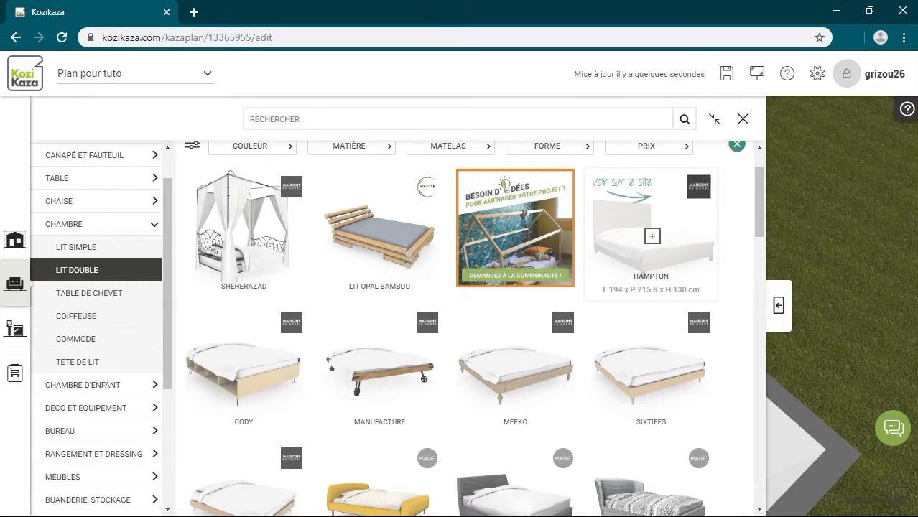
{"action": "scroll", "coordinate": [381, 220], "scroll_direction": "down", "scroll_amount": 4}
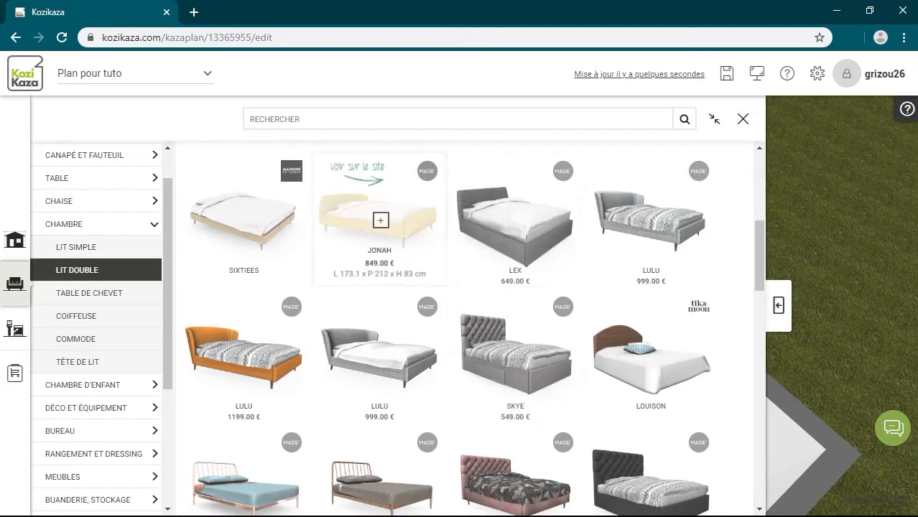
{"action": "scroll", "coordinate": [516, 316], "scroll_direction": "down", "scroll_amount": 3}
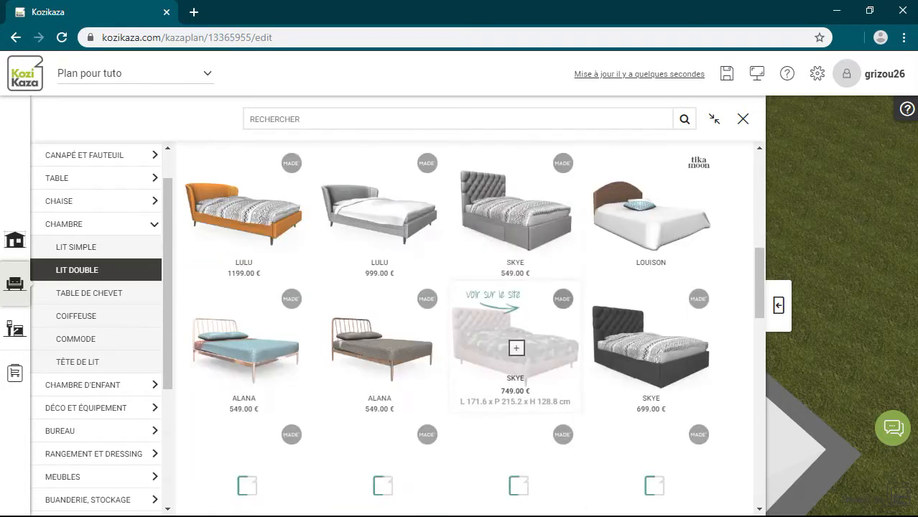
{"action": "scroll", "coordinate": [515, 316], "scroll_direction": "down", "scroll_amount": 3}
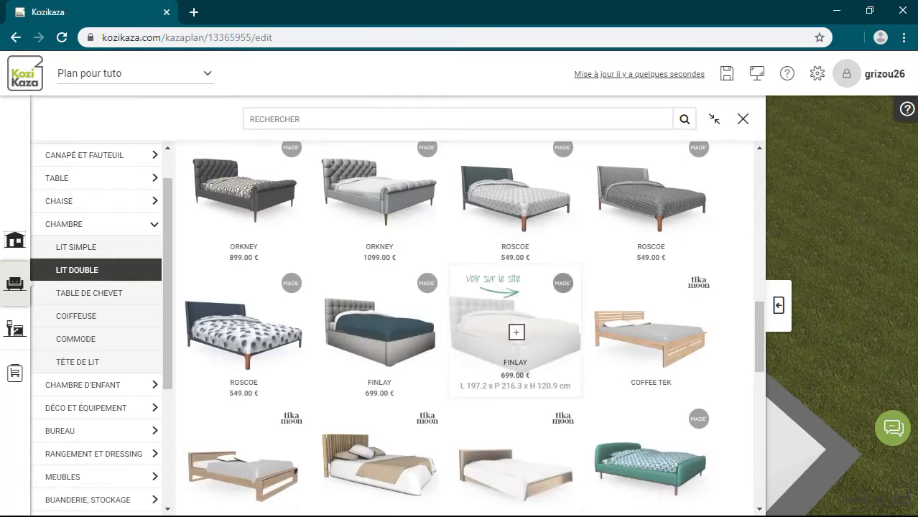
{"action": "scroll", "coordinate": [515, 316], "scroll_direction": "down", "scroll_amount": 2}
{"action": "scroll", "coordinate": [516, 324], "scroll_direction": "down", "scroll_amount": 1}
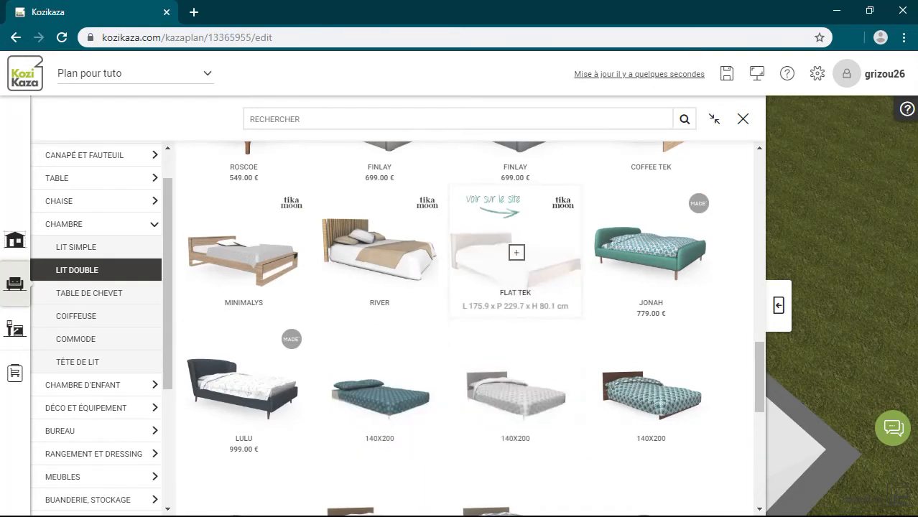
{"action": "scroll", "coordinate": [516, 323], "scroll_direction": "down", "scroll_amount": 3}
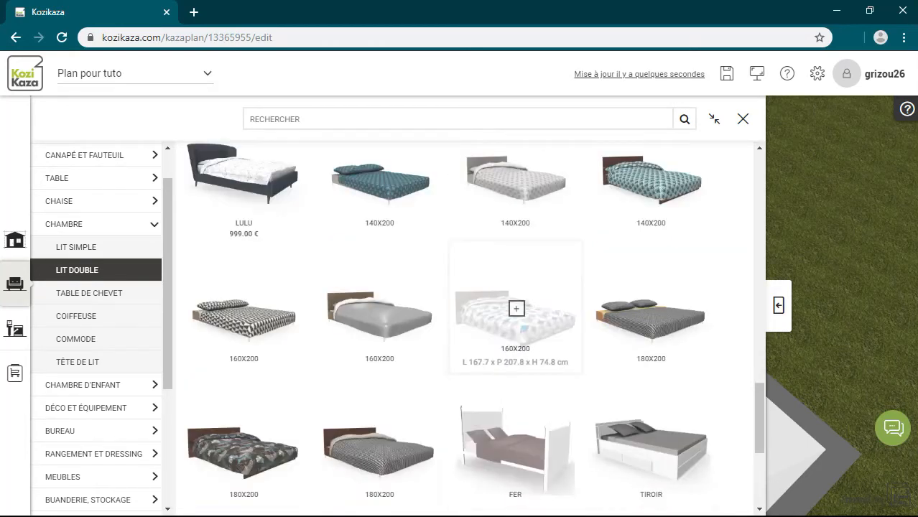
{"action": "scroll", "coordinate": [515, 309], "scroll_direction": "down", "scroll_amount": 4}
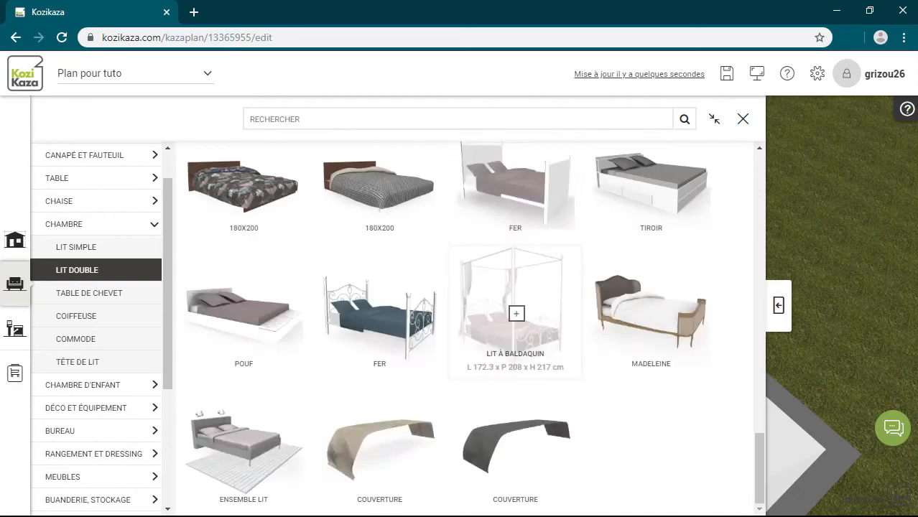
{"action": "scroll", "coordinate": [651, 308], "scroll_direction": "up", "scroll_amount": 6}
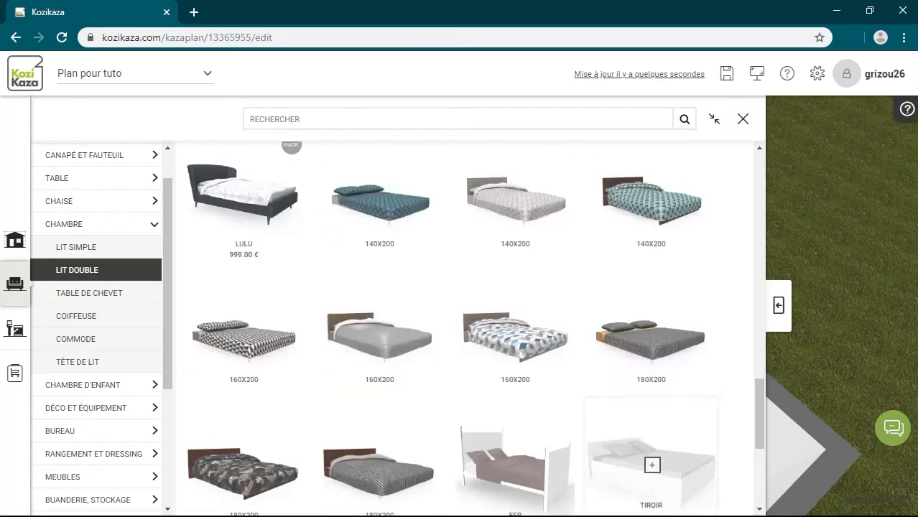
{"action": "scroll", "coordinate": [651, 473], "scroll_direction": "up", "scroll_amount": 2}
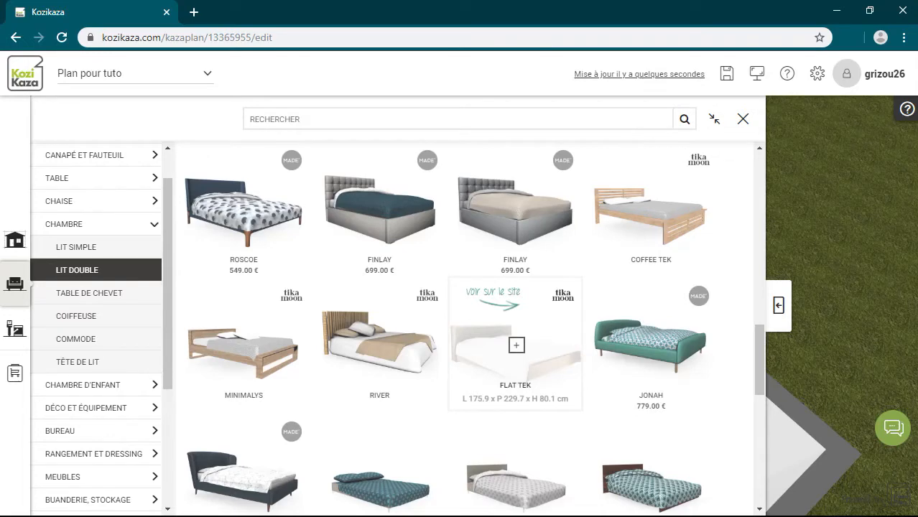
{"action": "left_click", "coordinate": [516, 345]}
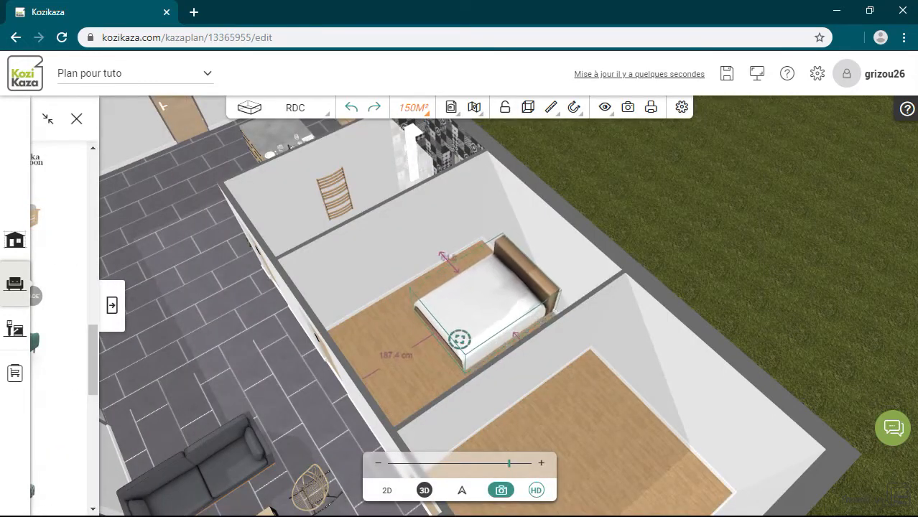
{"action": "mouse_move", "coordinate": [460, 339]}
{"action": "left_mouse_down"}
{"action": "mouse_move", "coordinate": [557, 356]}
{"action": "mouse_move", "coordinate": [698, 337]}
{"action": "mouse_move", "coordinate": [779, 343]}
{"action": "mouse_move", "coordinate": [535, 329]}
{"action": "left_mouse_up"}
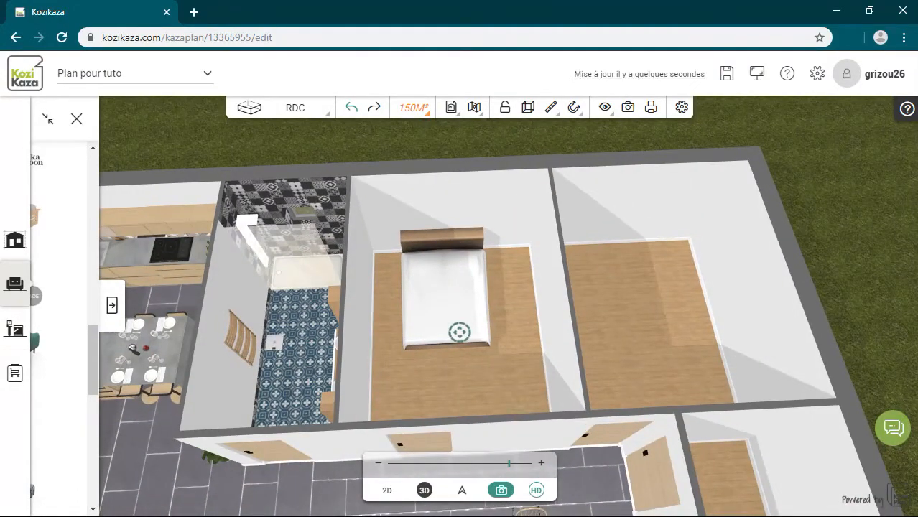
Step: Centre the bed between the bedroom's side walls in the 2D plan, leaving about 79 cm on each side, and return to 3D
{"action": "left_click", "coordinate": [387, 489]}
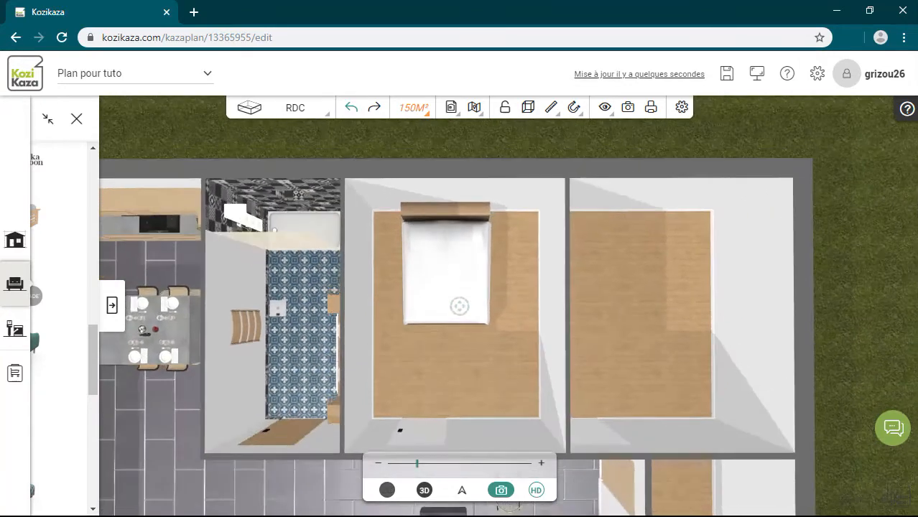
{"action": "left_click_drag", "start_coordinate": [443, 265], "coordinate": [453, 265]}
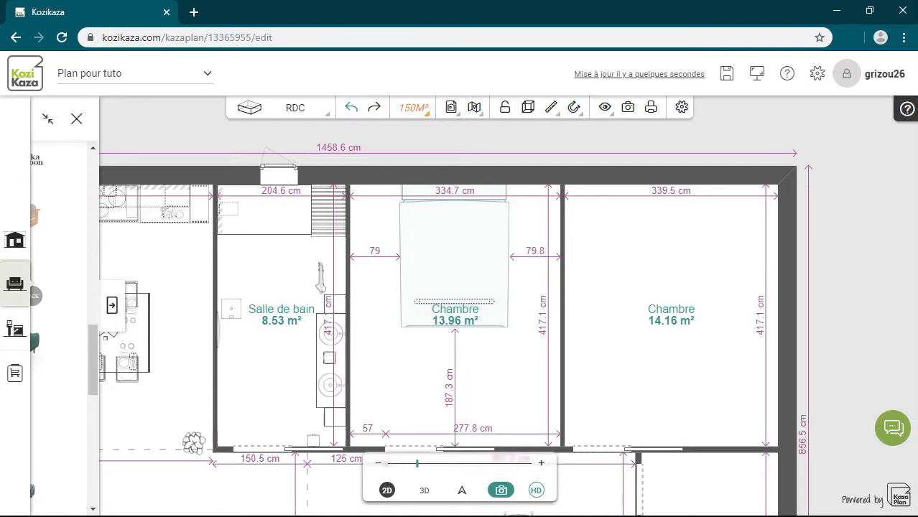
{"action": "left_click_drag", "start_coordinate": [454, 265], "coordinate": [454, 264]}
{"action": "left_click", "coordinate": [456, 310]}
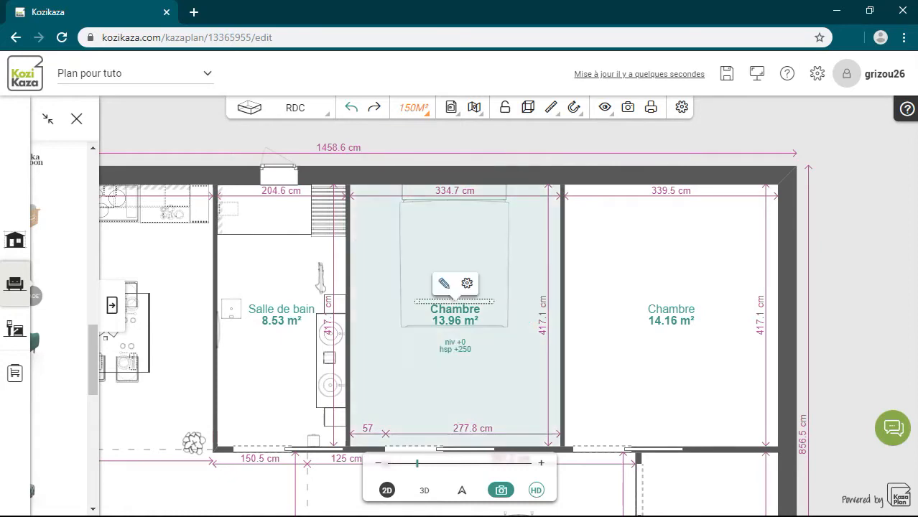
{"action": "left_click", "coordinate": [423, 490]}
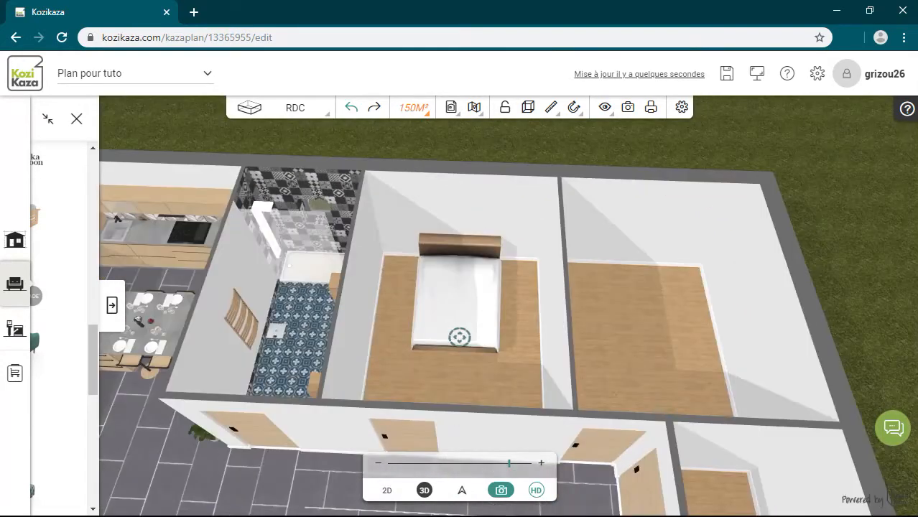
Step: Browse the bedside table models in the bedroom furniture catalogue
{"action": "left_click", "coordinate": [112, 305]}
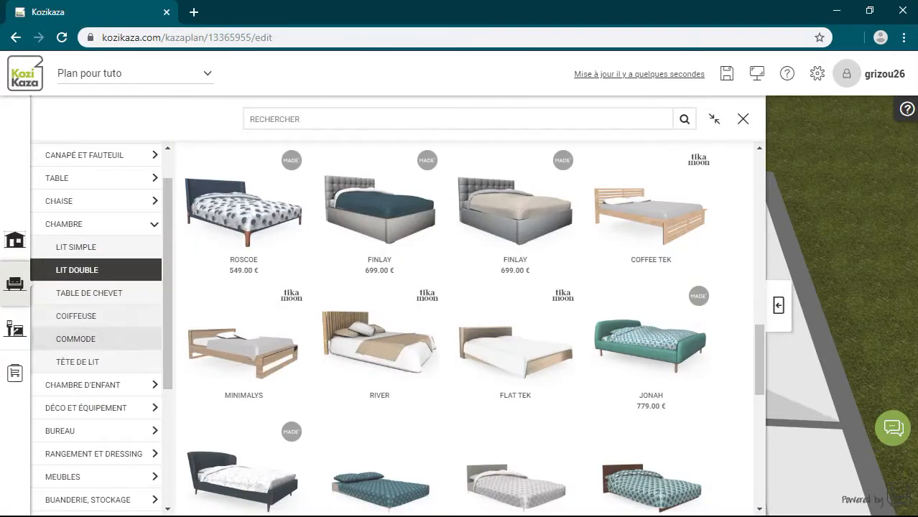
{"action": "left_click", "coordinate": [89, 293]}
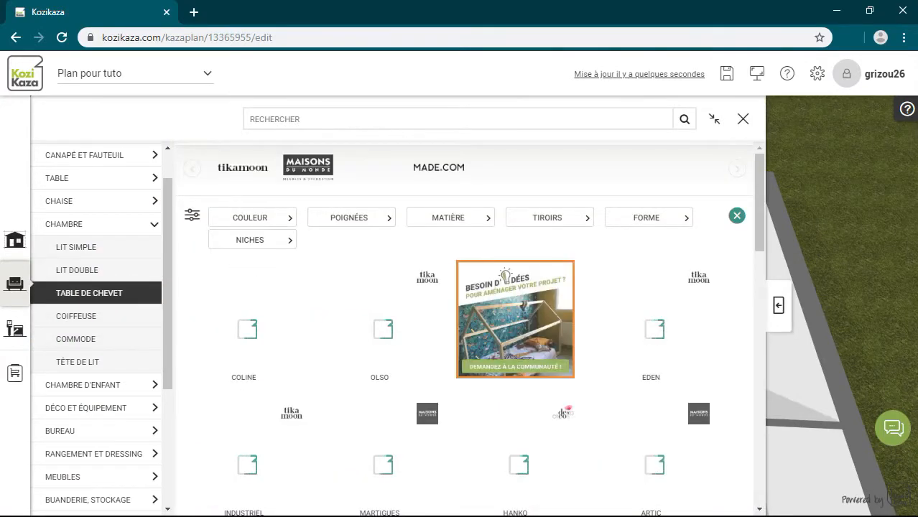
{"action": "scroll", "coordinate": [651, 328], "scroll_direction": "down", "scroll_amount": 2}
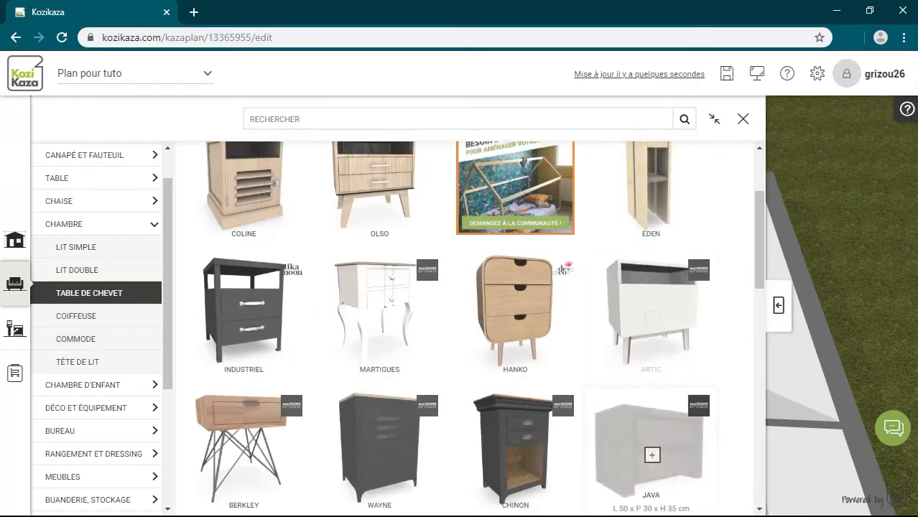
{"action": "scroll", "coordinate": [651, 303], "scroll_direction": "down", "scroll_amount": 4}
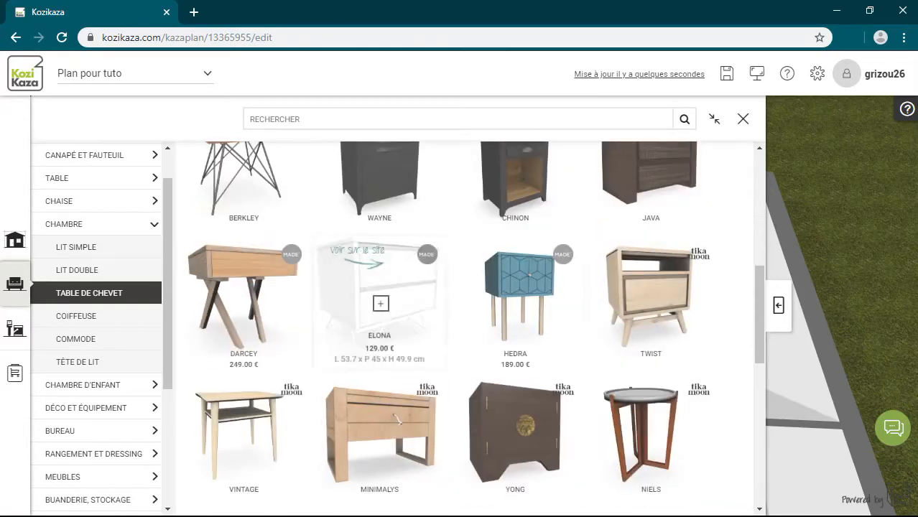
{"action": "scroll", "coordinate": [381, 287], "scroll_direction": "down", "scroll_amount": 1}
{"action": "scroll", "coordinate": [651, 302], "scroll_direction": "down", "scroll_amount": 5}
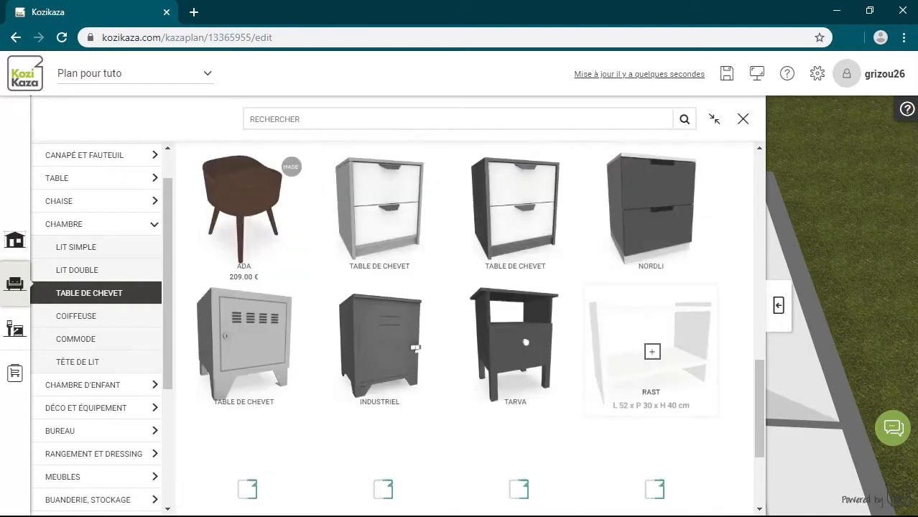
{"action": "scroll", "coordinate": [651, 302], "scroll_direction": "down", "scroll_amount": 2}
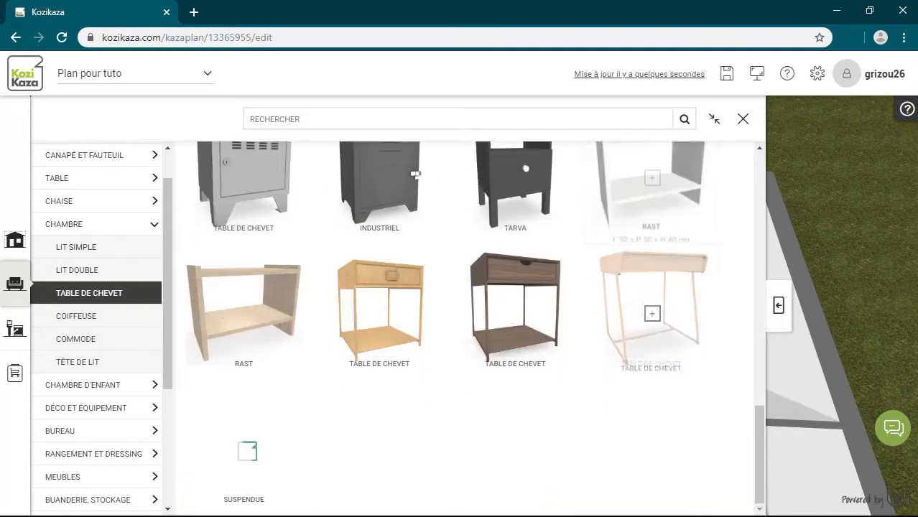
{"action": "scroll", "coordinate": [651, 315], "scroll_direction": "up", "scroll_amount": 5}
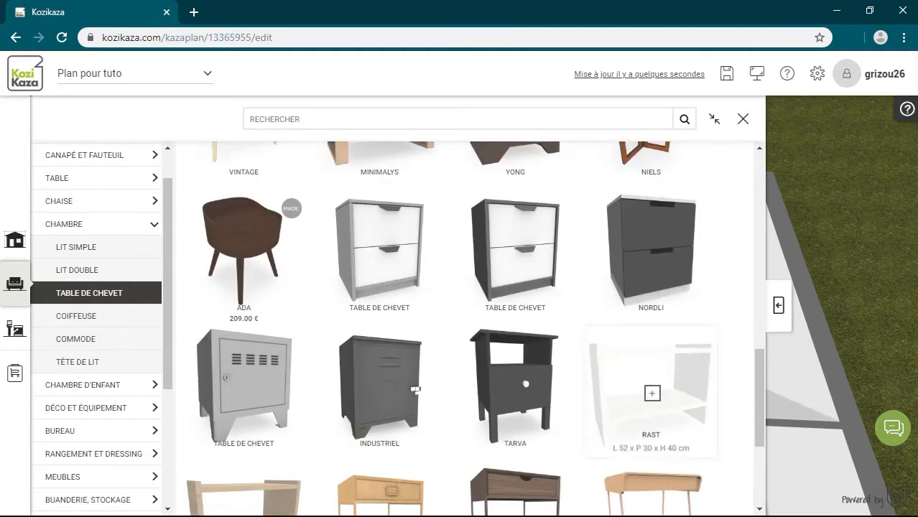
{"action": "scroll", "coordinate": [651, 401], "scroll_direction": "up", "scroll_amount": 4}
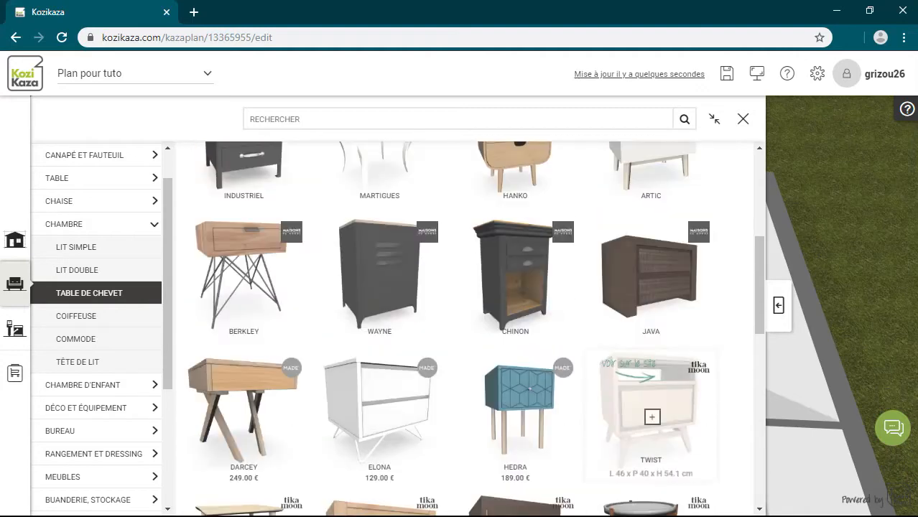
{"action": "scroll", "coordinate": [652, 401], "scroll_direction": "up", "scroll_amount": 3}
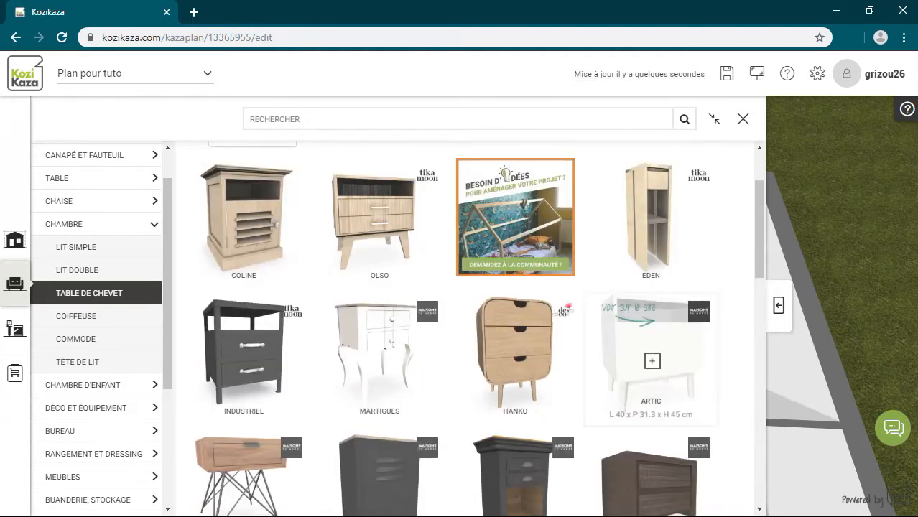
{"action": "scroll", "coordinate": [651, 387], "scroll_direction": "up", "scroll_amount": 2}
{"action": "scroll", "coordinate": [651, 388], "scroll_direction": "down", "scroll_amount": 2}
{"action": "scroll", "coordinate": [652, 345], "scroll_direction": "down", "scroll_amount": 4}
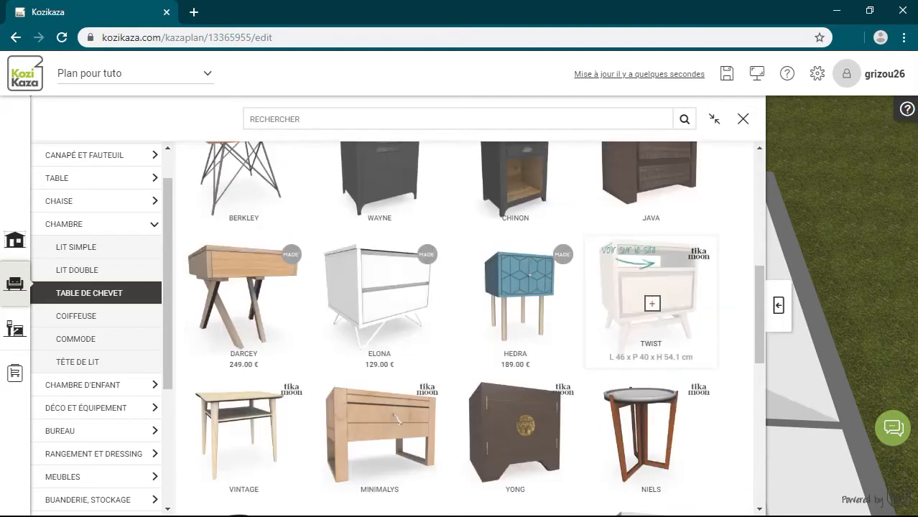
{"action": "scroll", "coordinate": [651, 323], "scroll_direction": "down", "scroll_amount": 2}
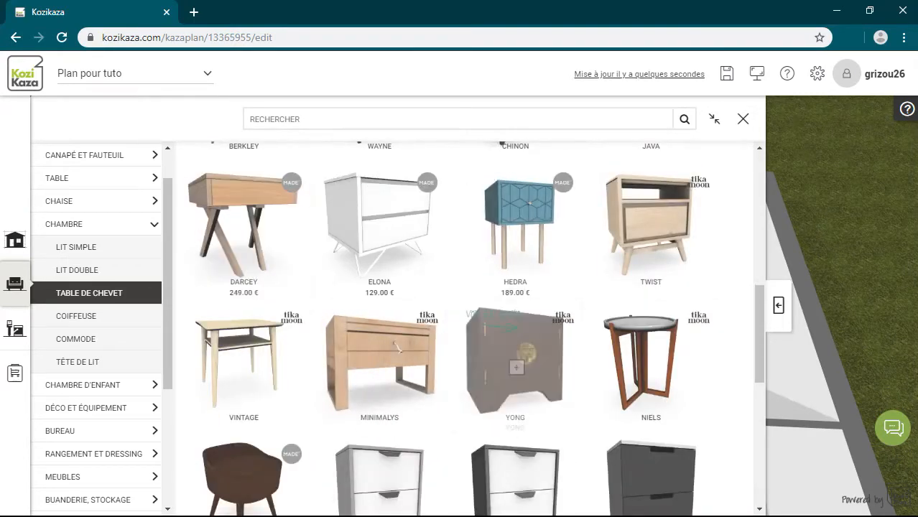
{"action": "scroll", "coordinate": [515, 237], "scroll_direction": "down", "scroll_amount": 1}
{"action": "scroll", "coordinate": [652, 323], "scroll_direction": "down", "scroll_amount": 3}
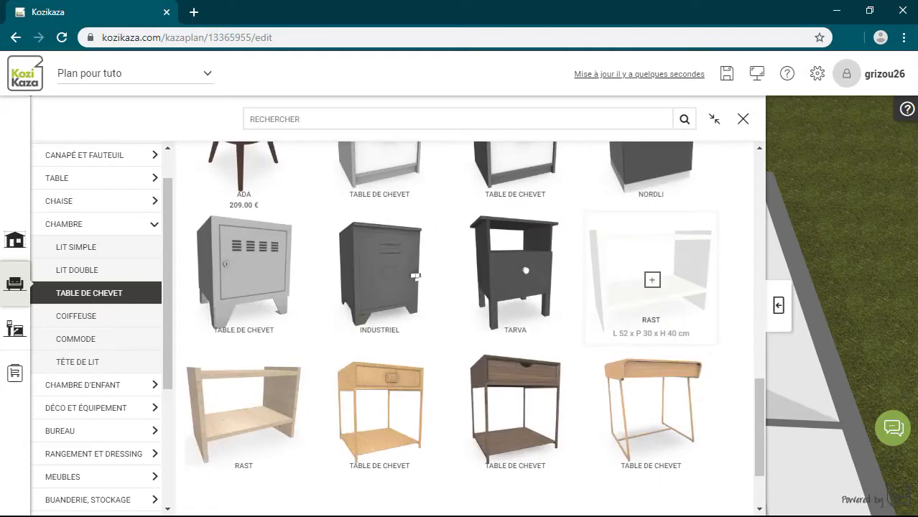
Step: Add the ARTIC bedside table against the exterior wall, beside the bed on the side away from the bathroom
{"action": "scroll", "coordinate": [652, 301], "scroll_direction": "up", "scroll_amount": 9}
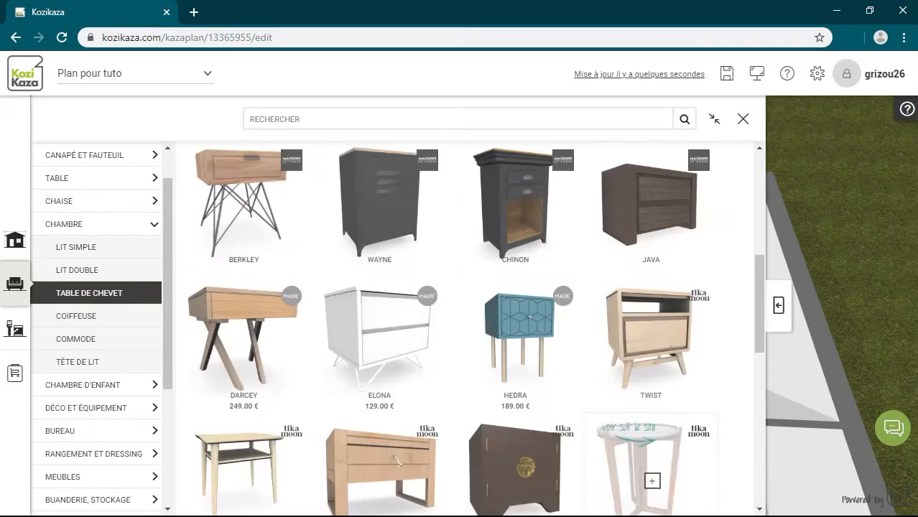
{"action": "scroll", "coordinate": [652, 403], "scroll_direction": "up", "scroll_amount": 2}
{"action": "left_click", "coordinate": [655, 352]}
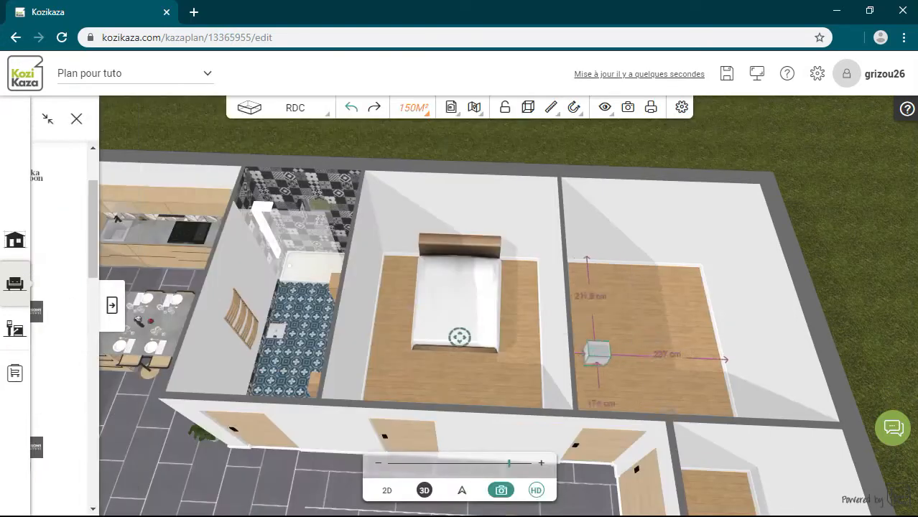
{"action": "left_click_drag", "start_coordinate": [526, 318], "coordinate": [516, 263]}
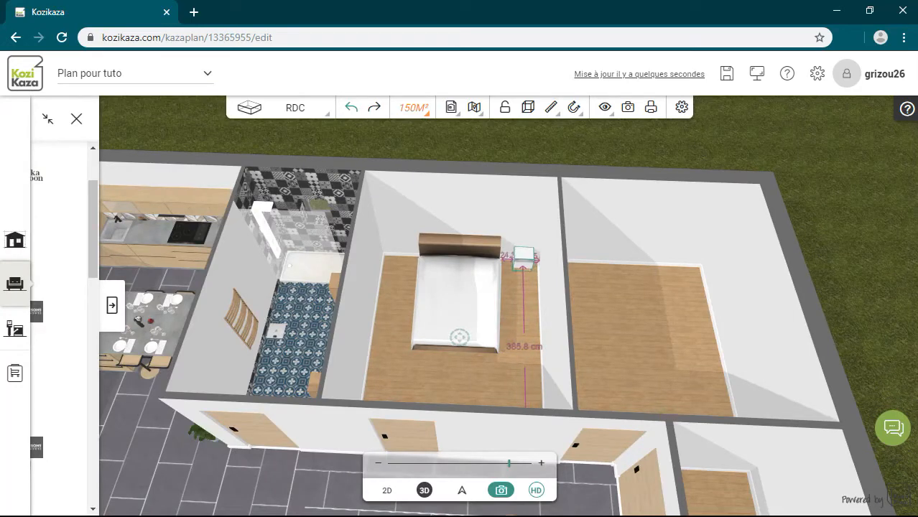
Step: Inspect the ARTIC bedside table beside the bed up close and delete it
{"action": "scroll", "coordinate": [508, 287], "scroll_direction": "up", "scroll_amount": 5}
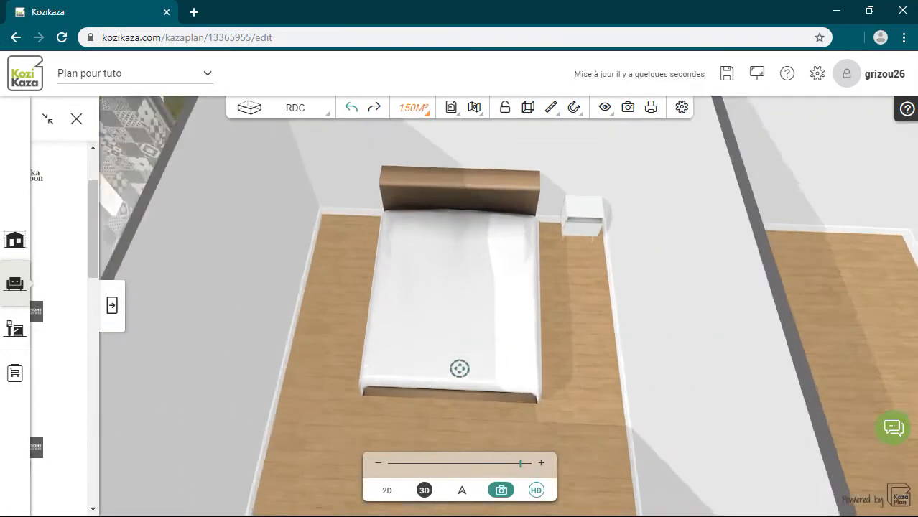
{"action": "left_click_drag", "start_coordinate": [508, 287], "coordinate": [546, 271]}
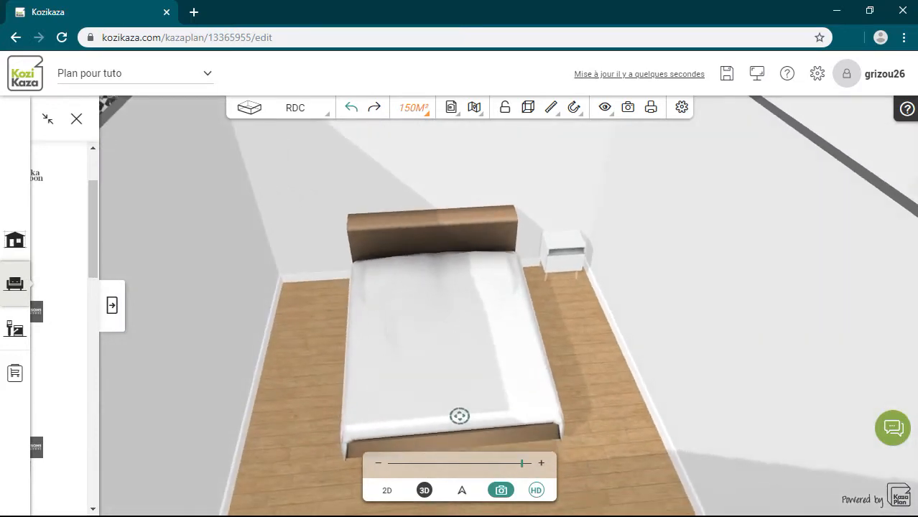
{"action": "right_click_drag", "start_coordinate": [545, 272], "coordinate": [424, 392]}
{"action": "left_click_drag", "start_coordinate": [459, 392], "coordinate": [440, 382]}
{"action": "left_click", "coordinate": [449, 379]}
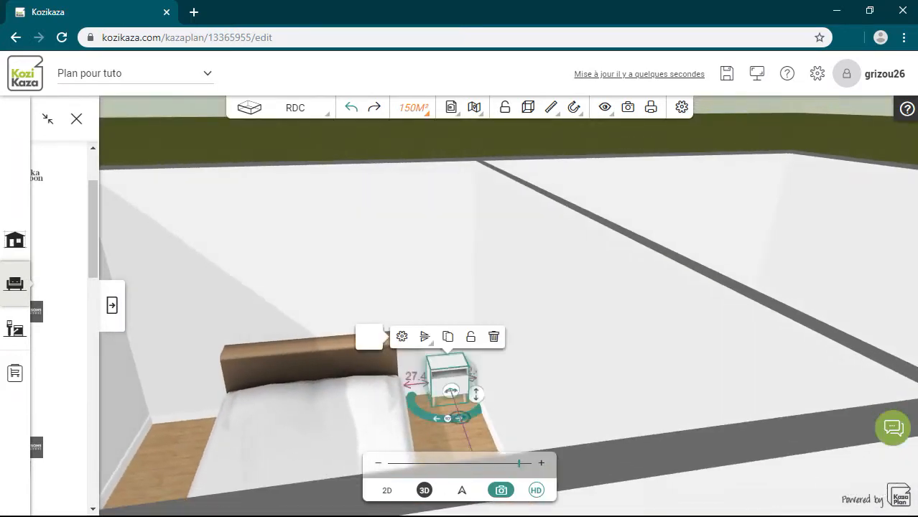
{"action": "left_click", "coordinate": [493, 336]}
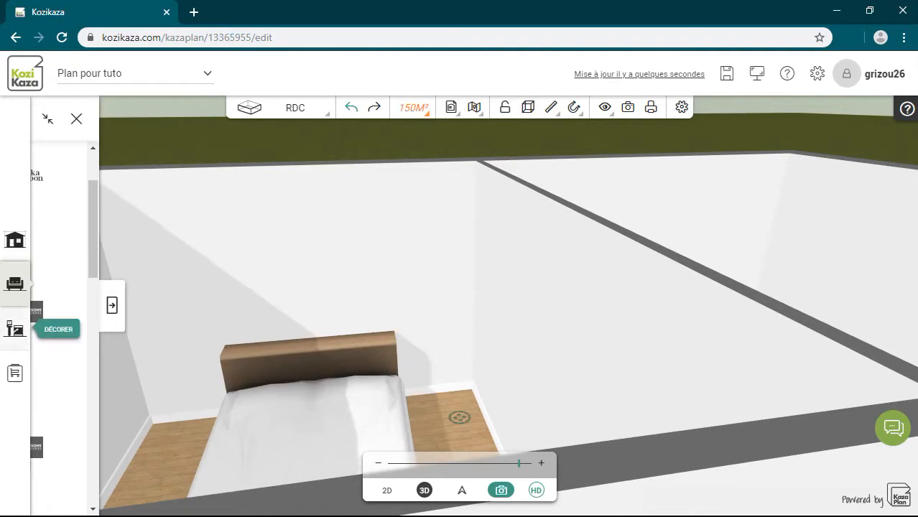
Step: Delete the FLAT TEK double bed from the bedroom next to the bathroom
{"action": "left_click_drag", "start_coordinate": [460, 302], "coordinate": [435, 316]}
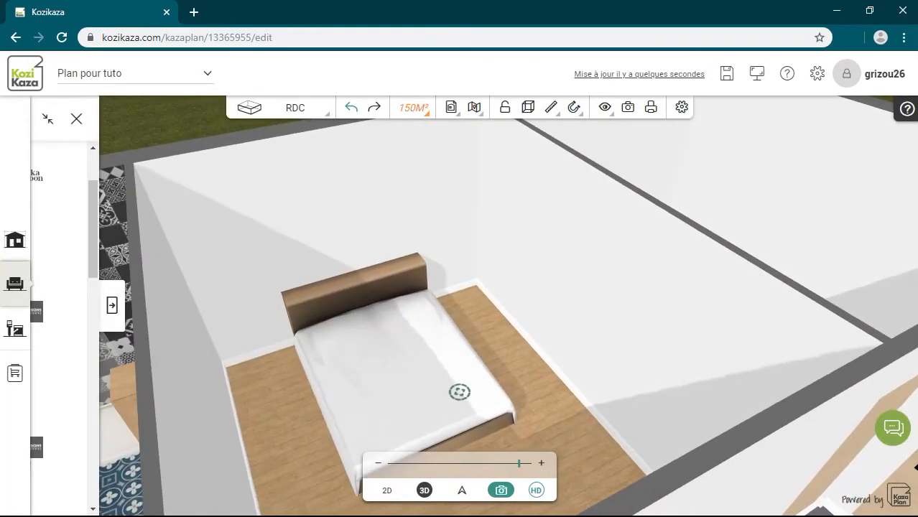
{"action": "left_click", "coordinate": [416, 352]}
{"action": "key", "text": "Delete"}
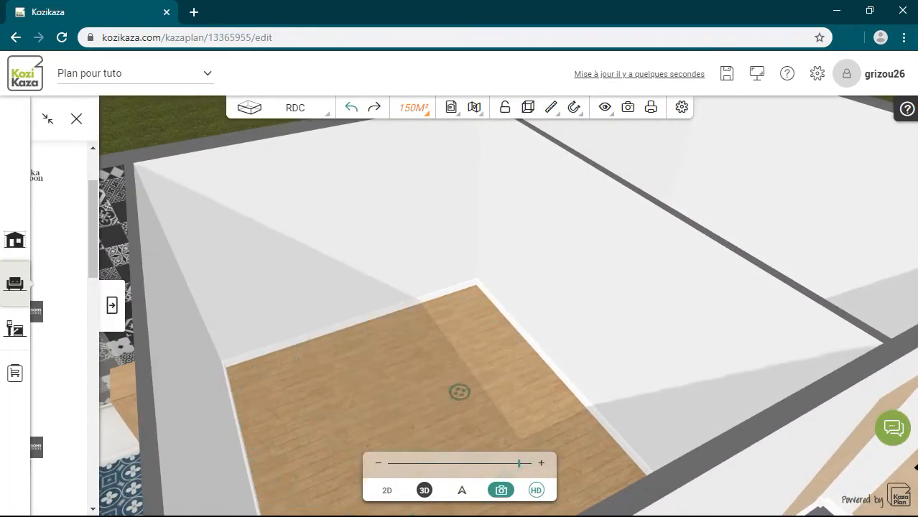
Step: Add the RIVER double bed to the emptied bedroom, with its headboard against the exterior wall
{"action": "left_click", "coordinate": [112, 305]}
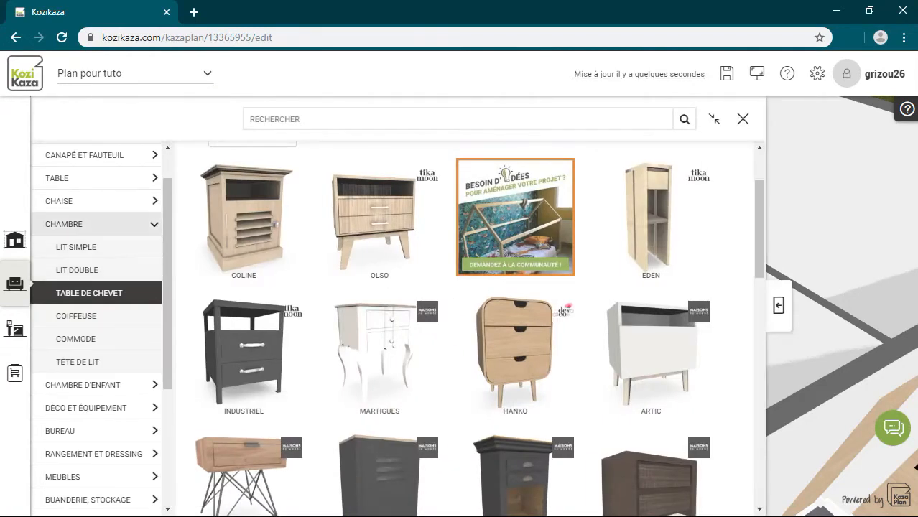
{"action": "left_click", "coordinate": [77, 270]}
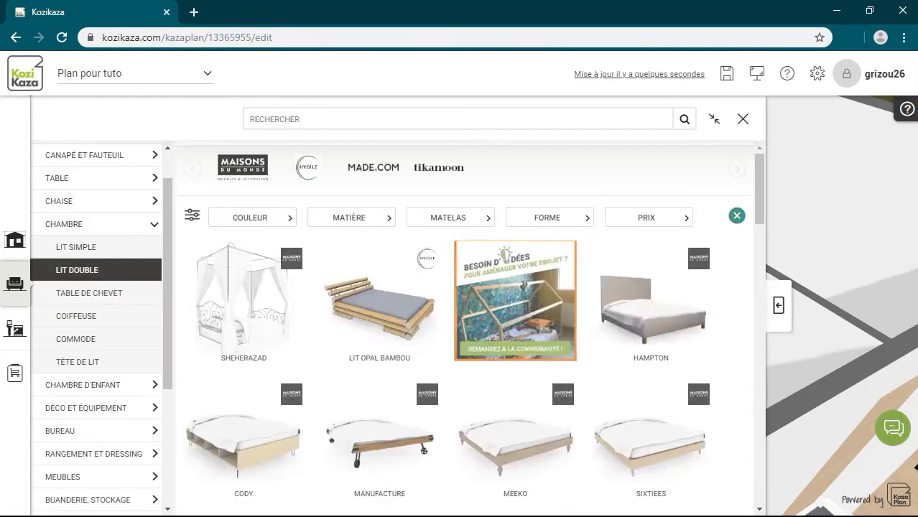
{"action": "scroll", "coordinate": [517, 298], "scroll_direction": "down", "scroll_amount": 2}
{"action": "scroll", "coordinate": [651, 290], "scroll_direction": "down", "scroll_amount": 2}
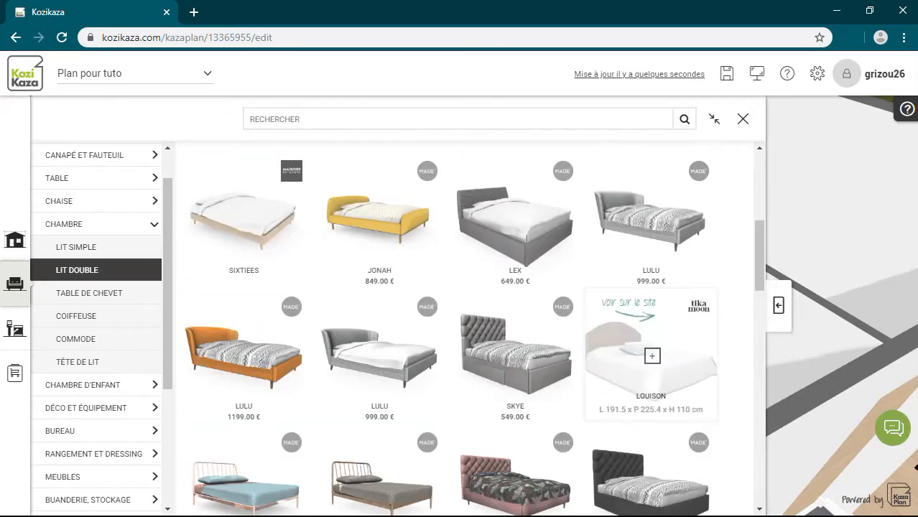
{"action": "scroll", "coordinate": [651, 301], "scroll_direction": "down", "scroll_amount": 1}
{"action": "scroll", "coordinate": [651, 284], "scroll_direction": "down", "scroll_amount": 2}
{"action": "left_click", "coordinate": [648, 264]}
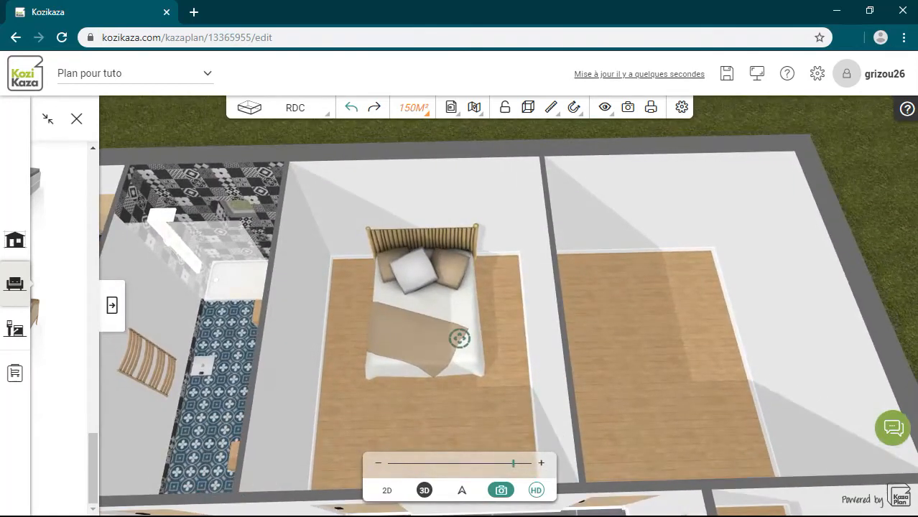
Step: Look through the bedside table models again for one to go with the RIVER bed
{"action": "left_click", "coordinate": [111, 305]}
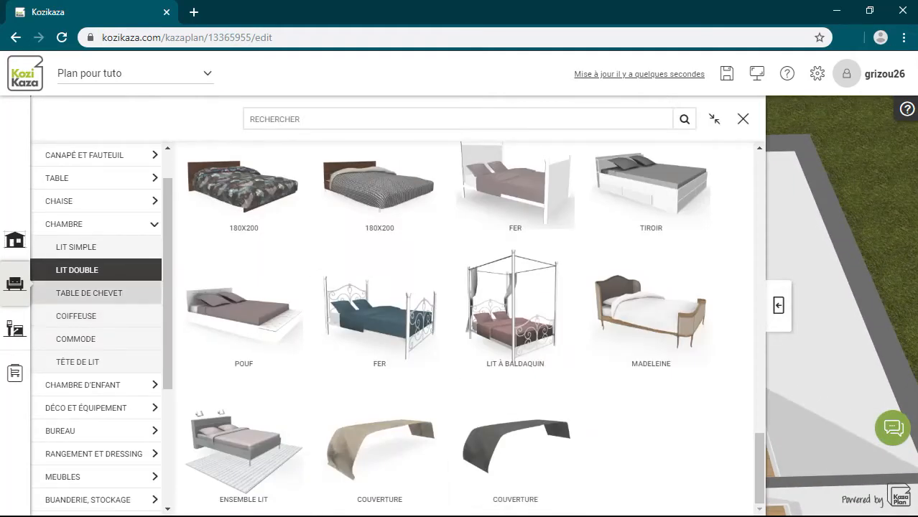
{"action": "left_click", "coordinate": [89, 293]}
{"action": "scroll", "coordinate": [503, 312], "scroll_direction": "down", "scroll_amount": 2}
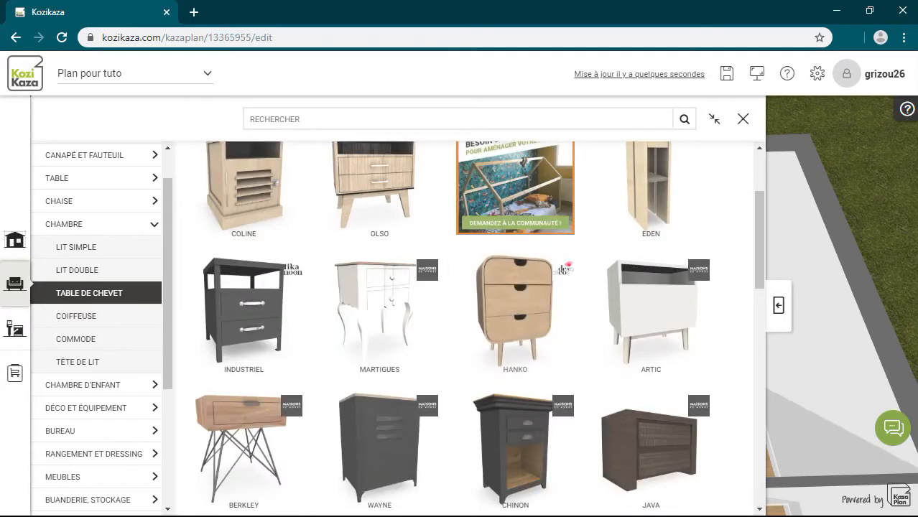
{"action": "scroll", "coordinate": [651, 337], "scroll_direction": "down", "scroll_amount": 5}
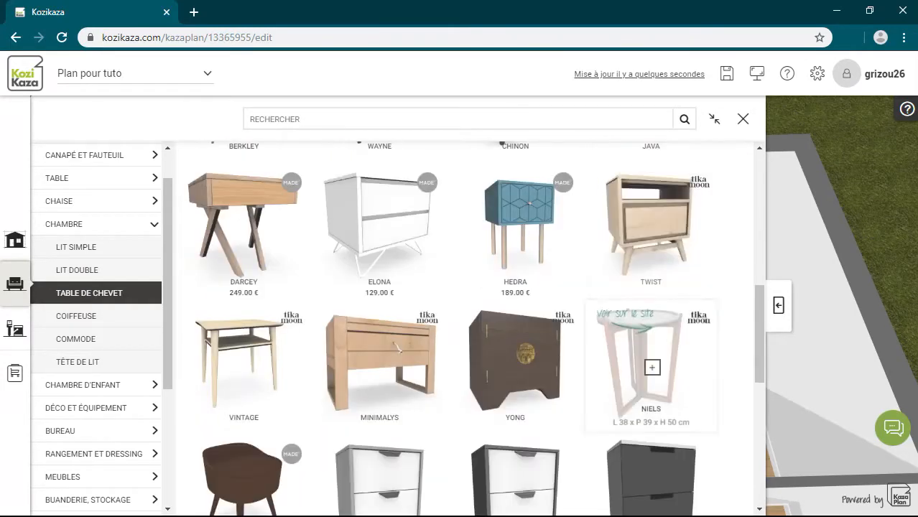
{"action": "scroll", "coordinate": [652, 359], "scroll_direction": "down", "scroll_amount": 2}
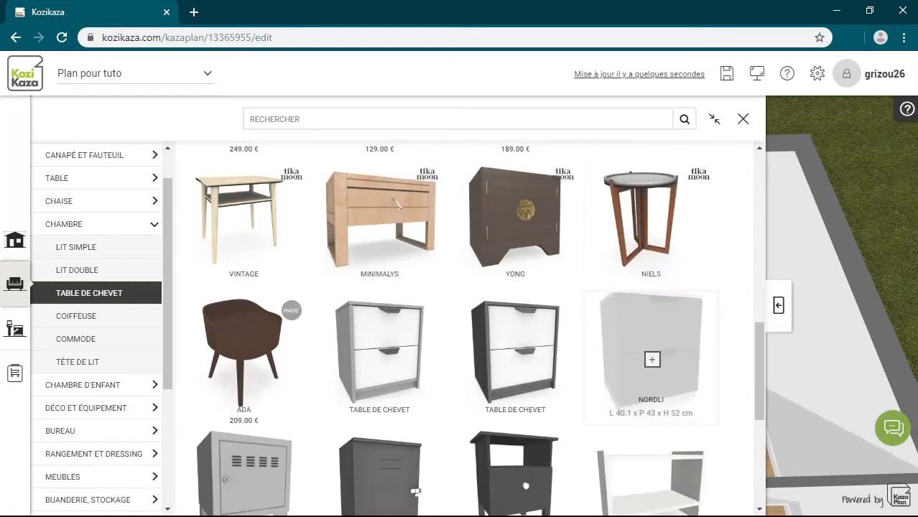
{"action": "scroll", "coordinate": [652, 359], "scroll_direction": "down", "scroll_amount": 4}
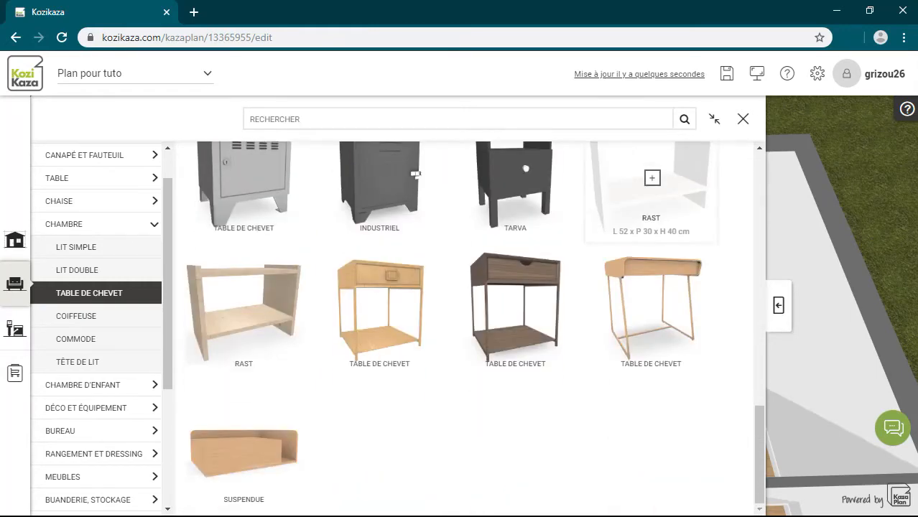
{"action": "scroll", "coordinate": [515, 453], "scroll_direction": "up", "scroll_amount": 4}
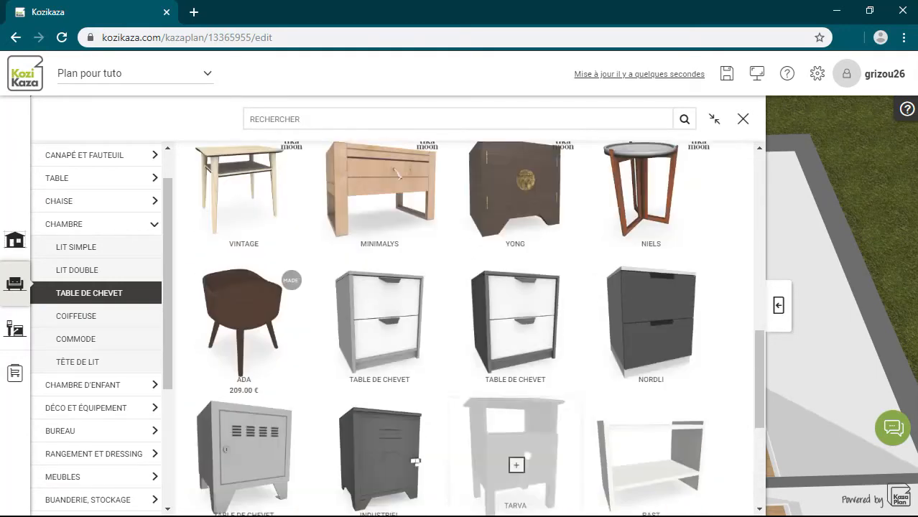
{"action": "scroll", "coordinate": [528, 453], "scroll_direction": "up", "scroll_amount": 4}
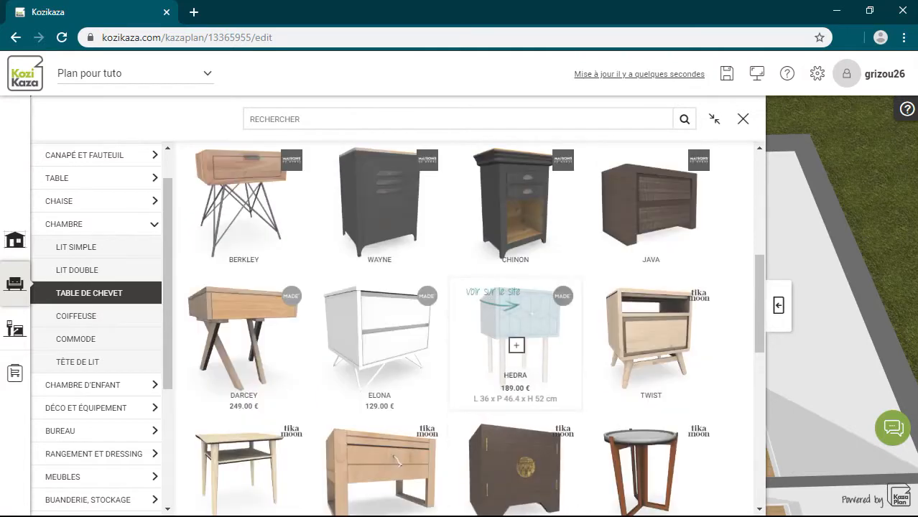
{"action": "scroll", "coordinate": [515, 344], "scroll_direction": "up", "scroll_amount": 2}
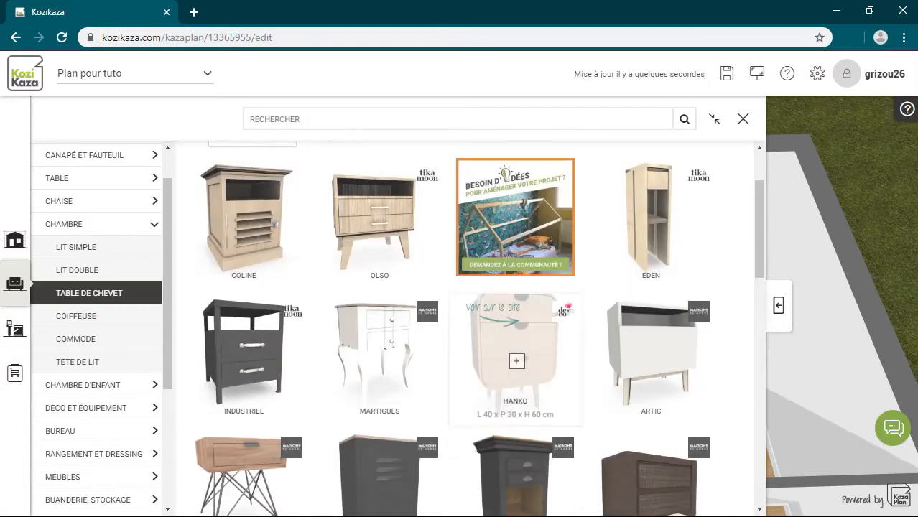
Step: Open the Maisons du Monde product page of the BERKLEY bedside table from the catalogue
{"action": "scroll", "coordinate": [515, 361], "scroll_direction": "down", "scroll_amount": 3}
{"action": "scroll", "coordinate": [380, 430], "scroll_direction": "up", "scroll_amount": 4}
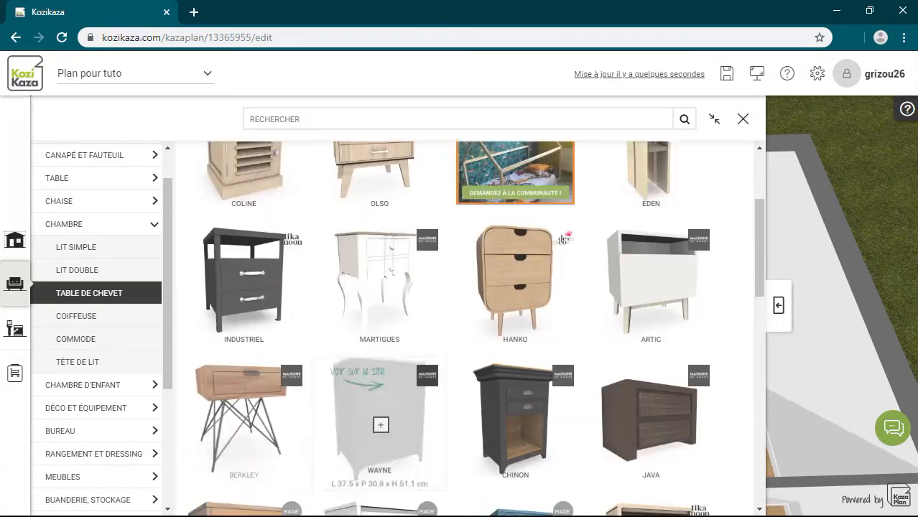
{"action": "scroll", "coordinate": [381, 431], "scroll_direction": "down", "scroll_amount": 2}
{"action": "left_click", "coordinate": [215, 344]}
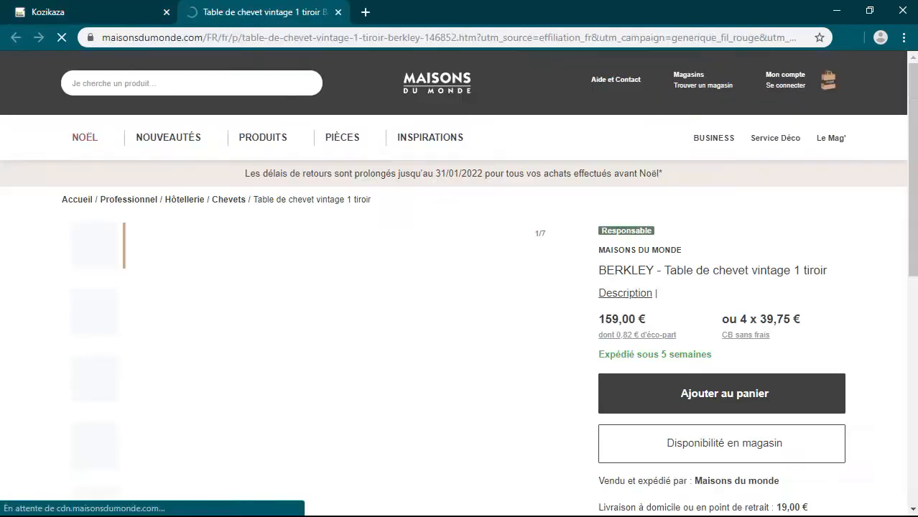
Step: Close the product page and place a BERKLEY bedside table on each side of the RIVER bed's headboard
{"action": "left_click", "coordinate": [338, 11]}
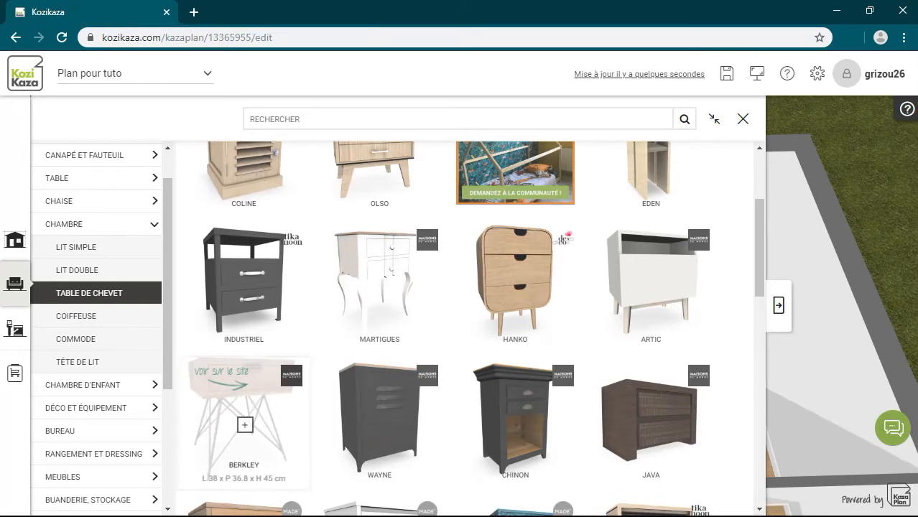
{"action": "left_click", "coordinate": [245, 425]}
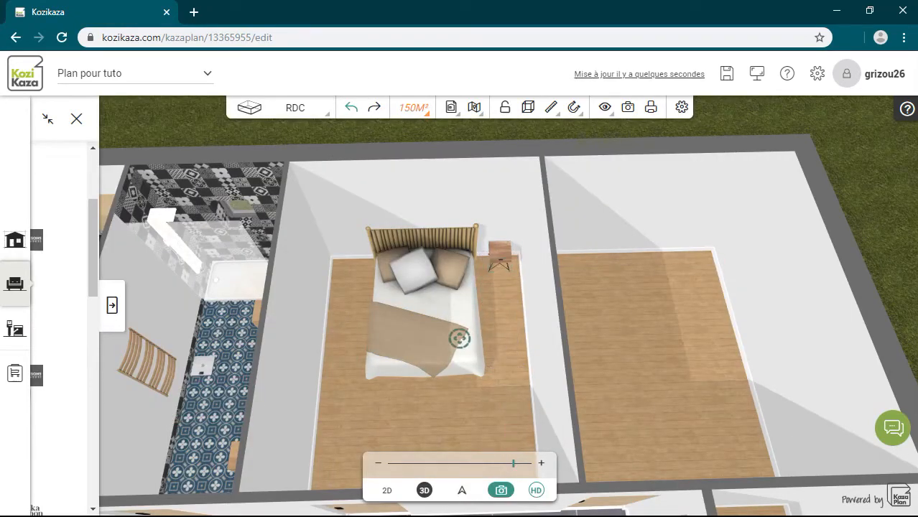
{"action": "left_click", "coordinate": [112, 305]}
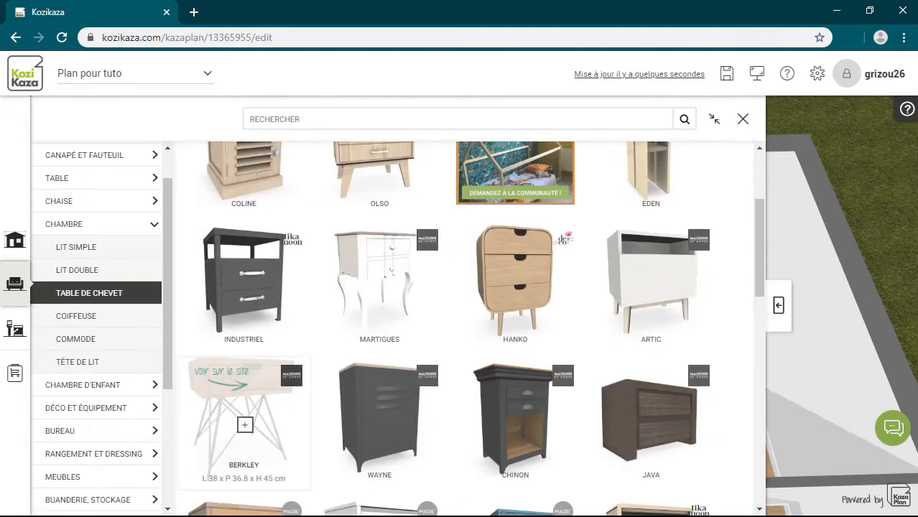
{"action": "left_click", "coordinate": [244, 425]}
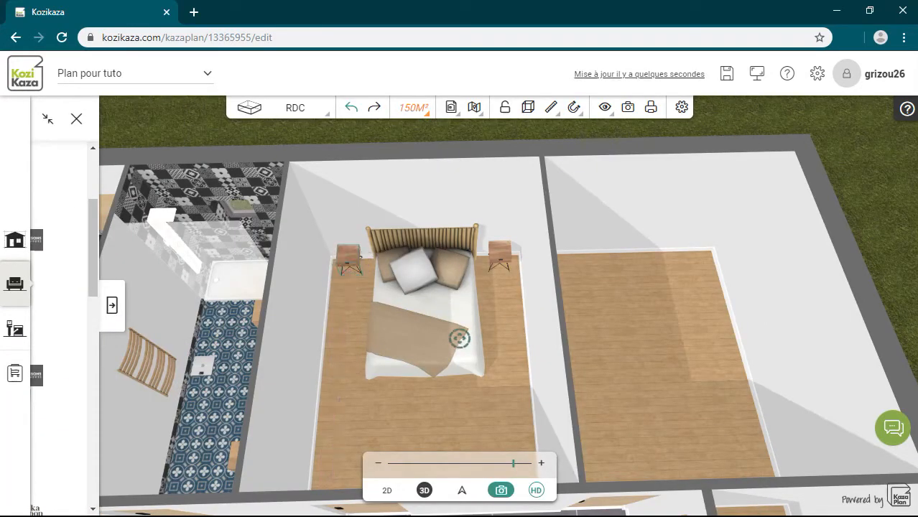
Step: Look through the dressing models in the catalogue's storage and dressing category for one to fit the bedroom
{"action": "mouse_move", "coordinate": [459, 339]}
{"action": "left_mouse_down"}
{"action": "mouse_move", "coordinate": [460, 323]}
{"action": "mouse_move", "coordinate": [445, 324]}
{"action": "mouse_move", "coordinate": [302, 344]}
{"action": "mouse_move", "coordinate": [265, 323]}
{"action": "mouse_move", "coordinate": [126, 314]}
{"action": "left_mouse_up"}
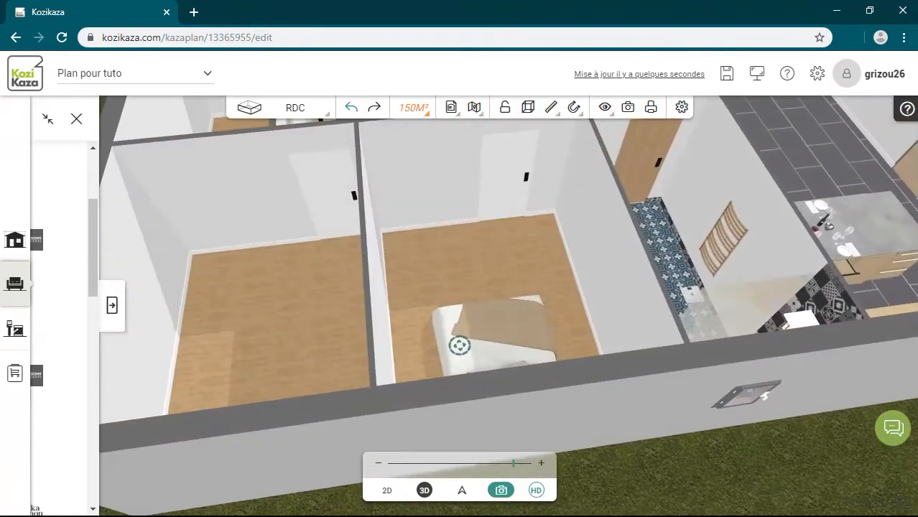
{"action": "scroll", "coordinate": [460, 346], "scroll_direction": "down", "scroll_amount": 2}
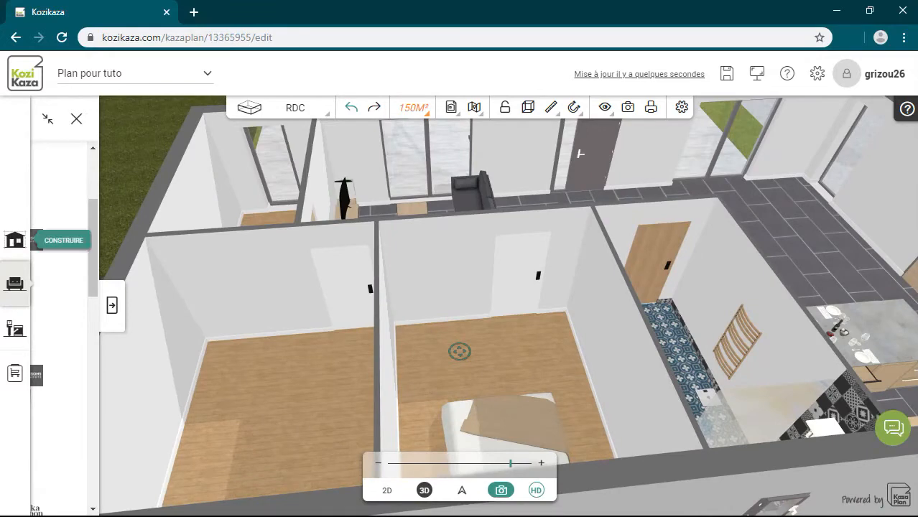
{"action": "left_click", "coordinate": [112, 305]}
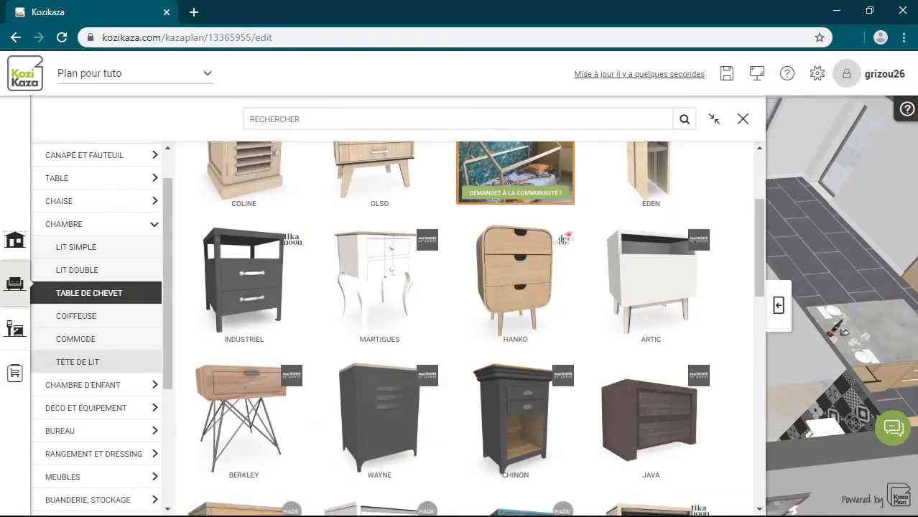
{"action": "left_click", "coordinate": [86, 224]}
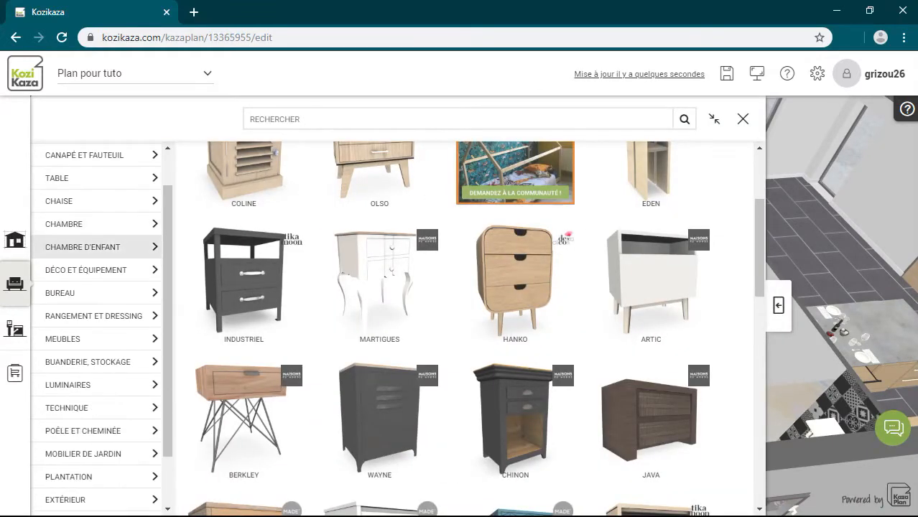
{"action": "left_click", "coordinate": [94, 316]}
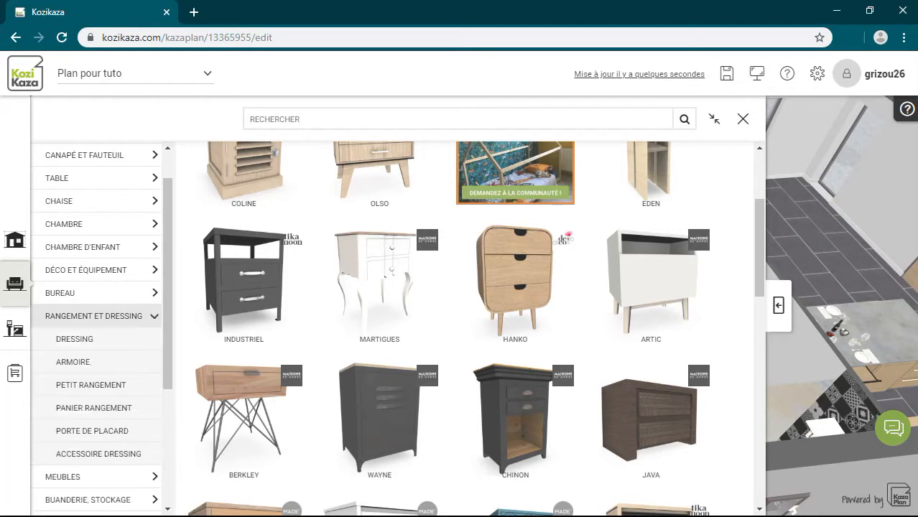
{"action": "left_click", "coordinate": [74, 339]}
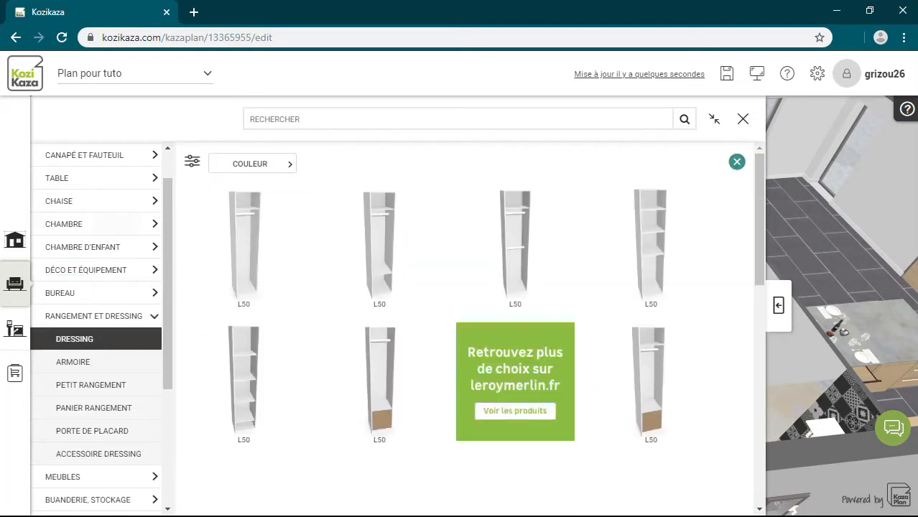
{"action": "scroll", "coordinate": [379, 309], "scroll_direction": "down", "scroll_amount": 5}
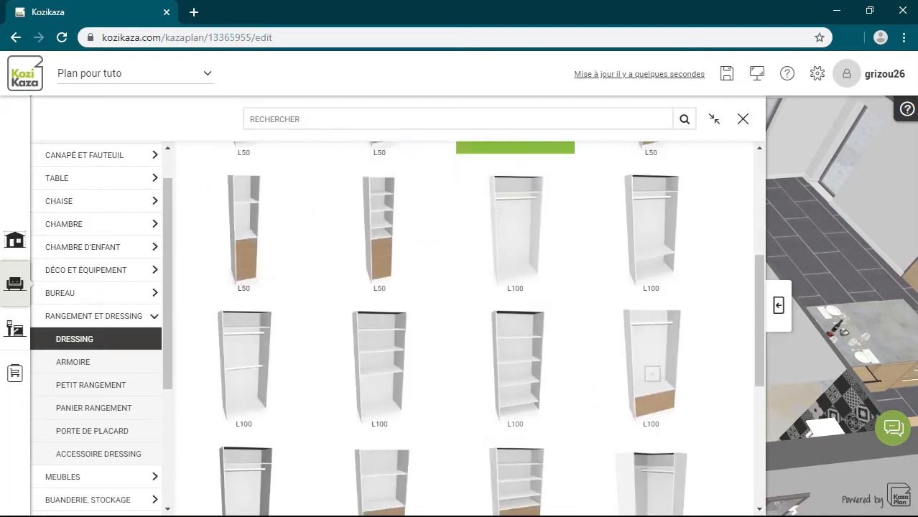
{"action": "scroll", "coordinate": [516, 344], "scroll_direction": "down", "scroll_amount": 3}
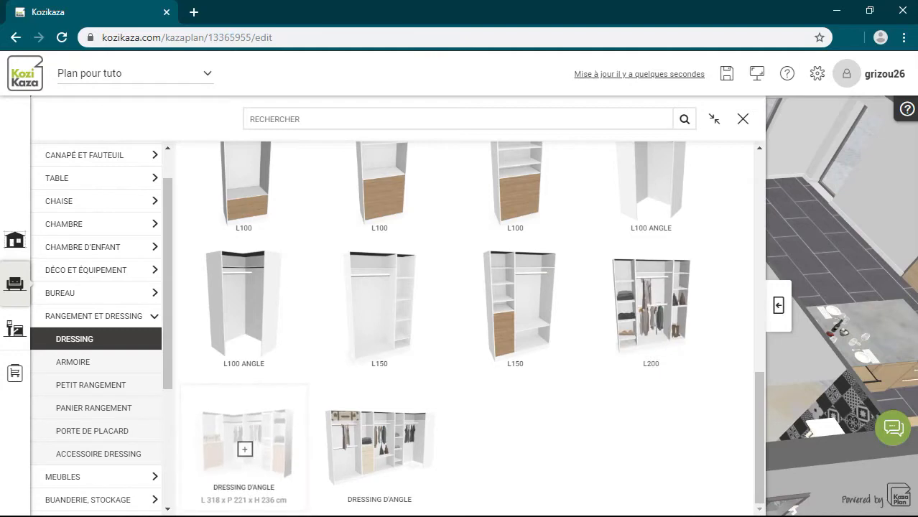
Step: Try fitting the 318 x 221 x 236 cm DRESSING D'ANGLE in the bedroom with one end module removed, and undo it
{"action": "left_click", "coordinate": [242, 444]}
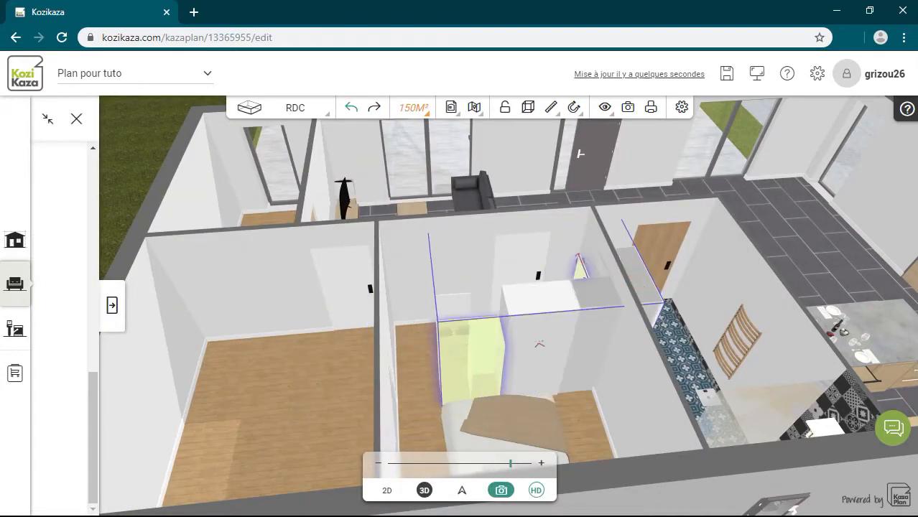
{"action": "left_click", "coordinate": [540, 344]}
{"action": "mouse_move", "coordinate": [541, 344]}
{"action": "left_mouse_down"}
{"action": "mouse_move", "coordinate": [459, 351]}
{"action": "mouse_move", "coordinate": [351, 380]}
{"action": "mouse_move", "coordinate": [123, 393]}
{"action": "mouse_move", "coordinate": [118, 412]}
{"action": "left_mouse_up"}
{"action": "left_click", "coordinate": [466, 192]}
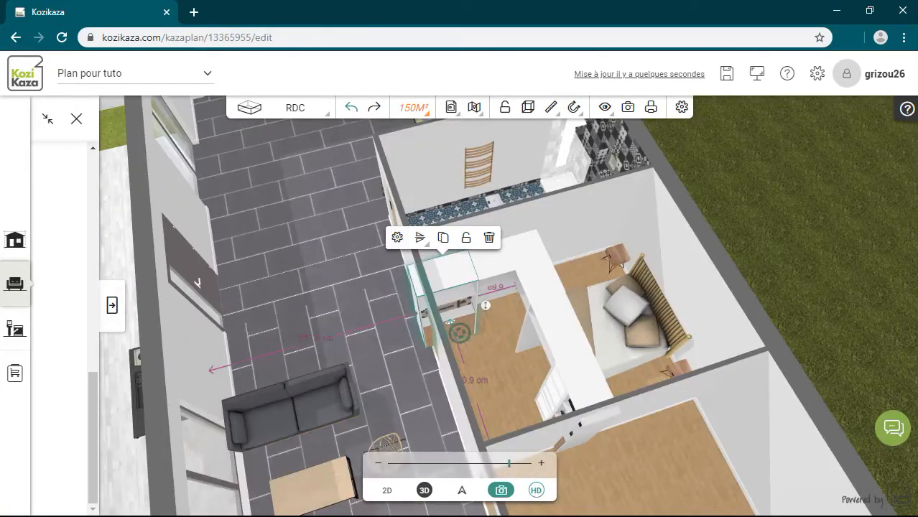
{"action": "left_click", "coordinate": [489, 237]}
{"action": "left_click", "coordinate": [553, 316]}
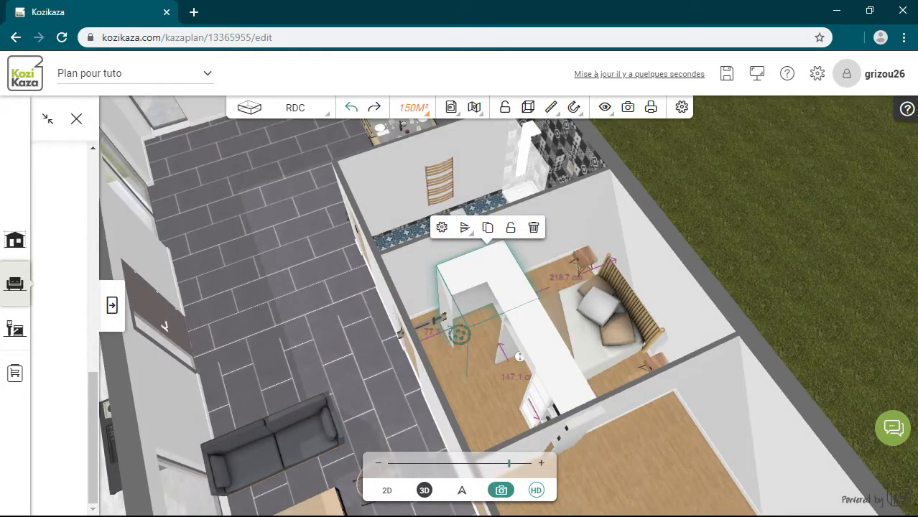
{"action": "left_click", "coordinate": [351, 108]}
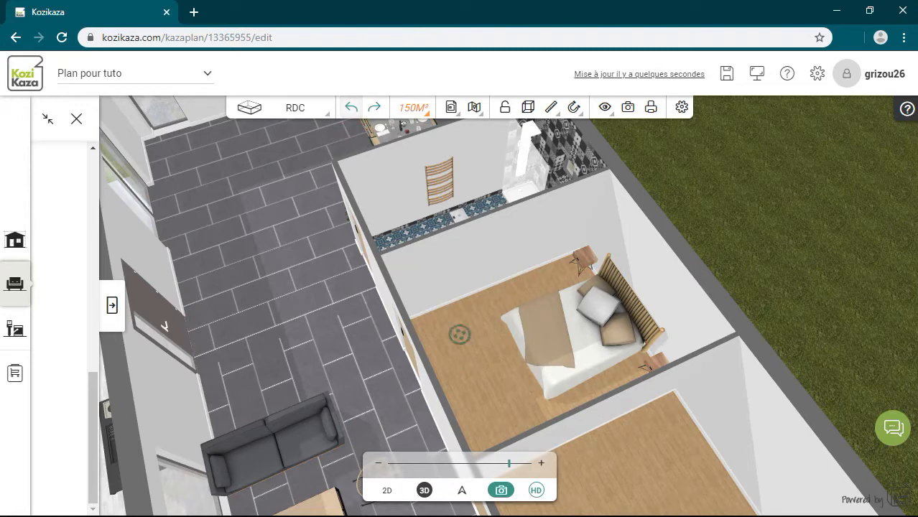
Step: Add the L200 dressing (196 x 58 x 236 cm) to the bedroom, against the door wall in the corner opposite the bed
{"action": "left_click", "coordinate": [112, 305]}
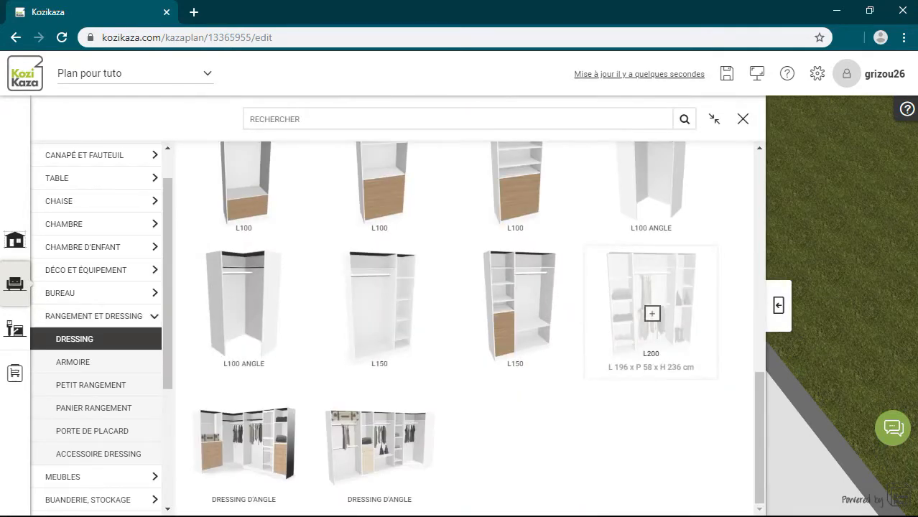
{"action": "left_click", "coordinate": [651, 313]}
{"action": "left_click_drag", "start_coordinate": [550, 392], "coordinate": [313, 379]}
{"action": "left_click", "coordinate": [465, 386]}
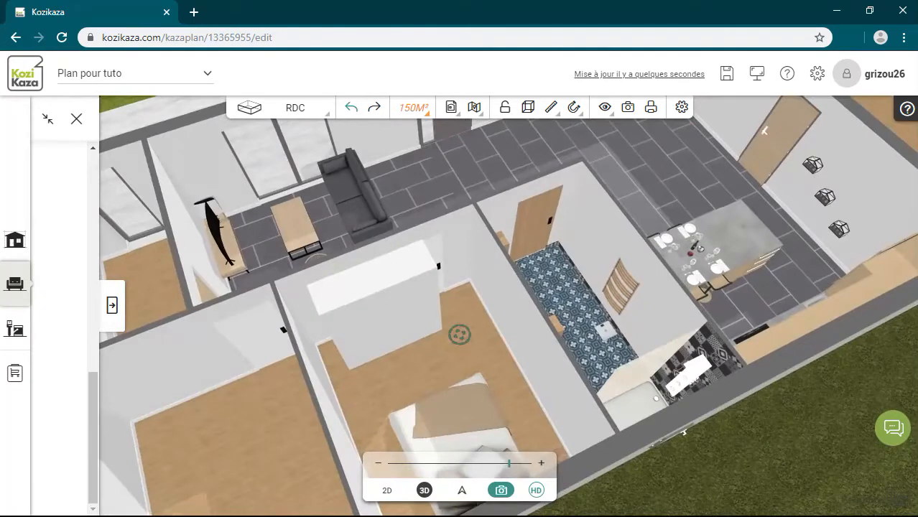
{"action": "left_click_drag", "start_coordinate": [388, 309], "coordinate": [361, 302]}
{"action": "left_click", "coordinate": [420, 307]}
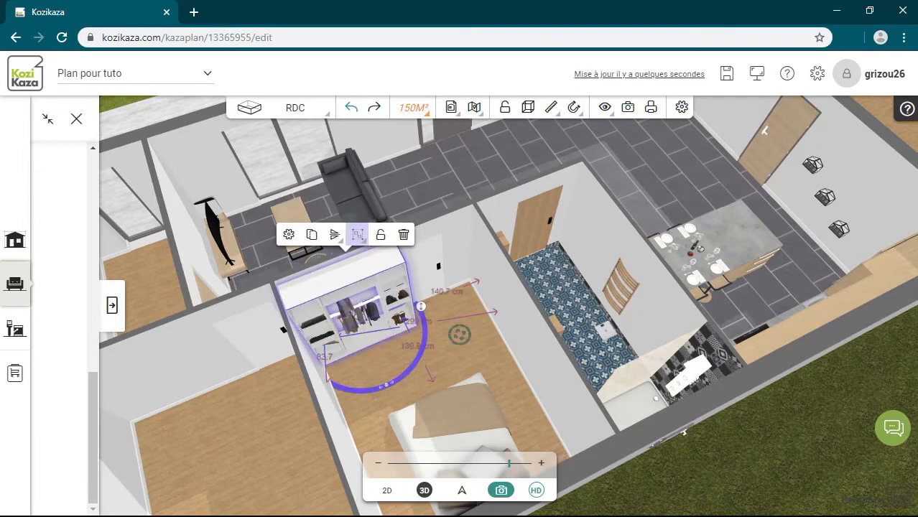
Step: In the 2D plan, slide the furnished bedroom's door along its wall to about 40 cm from the wall joint
{"action": "left_click", "coordinate": [496, 323]}
{"action": "left_click_drag", "start_coordinate": [495, 324], "coordinate": [524, 399]}
{"action": "left_click_drag", "start_coordinate": [459, 309], "coordinate": [459, 348]}
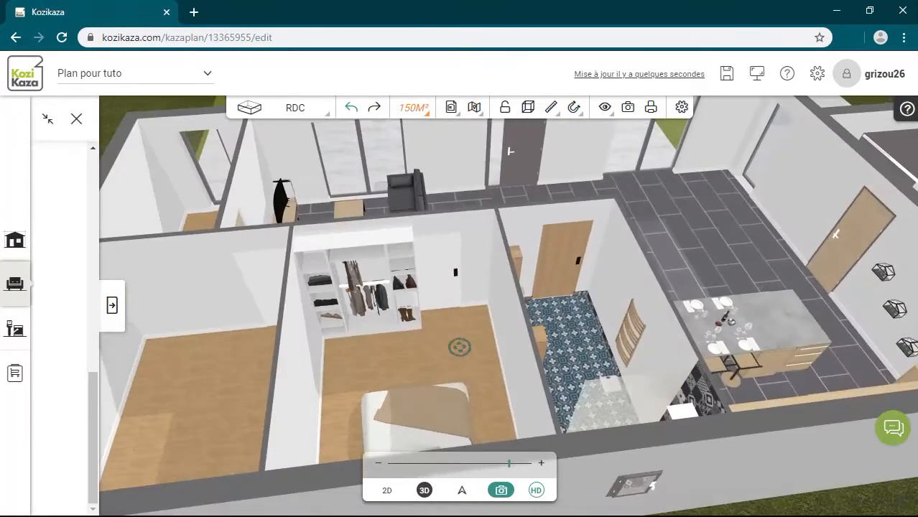
{"action": "left_click", "coordinate": [387, 490]}
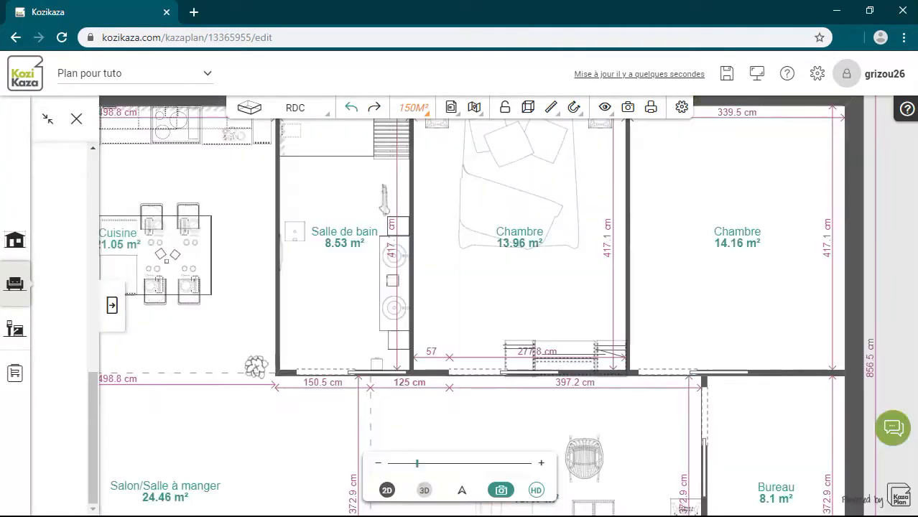
{"action": "left_click", "coordinate": [479, 373]}
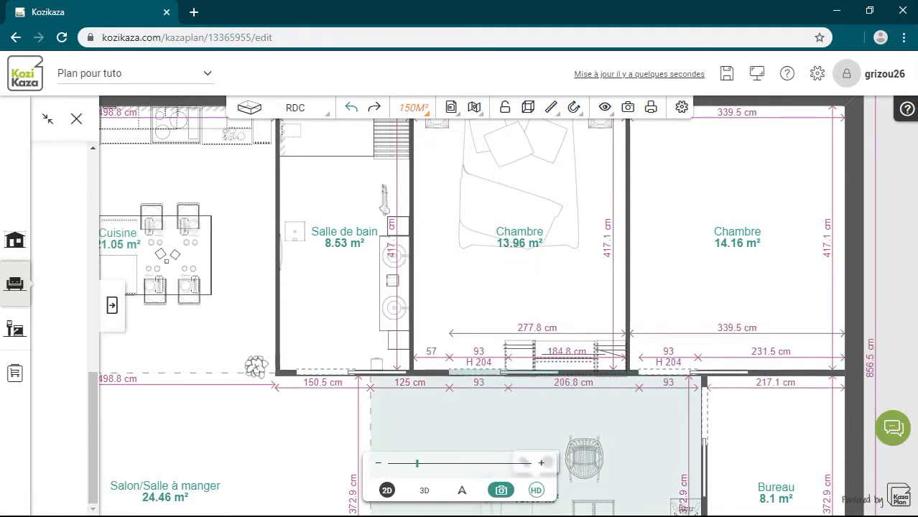
{"action": "left_click", "coordinate": [479, 373]}
{"action": "mouse_move", "coordinate": [479, 373]}
{"action": "left_mouse_down"}
{"action": "mouse_move", "coordinate": [527, 373]}
{"action": "mouse_move", "coordinate": [367, 372]}
{"action": "mouse_move", "coordinate": [479, 373]}
{"action": "left_mouse_up"}
{"action": "left_click", "coordinate": [464, 410]}
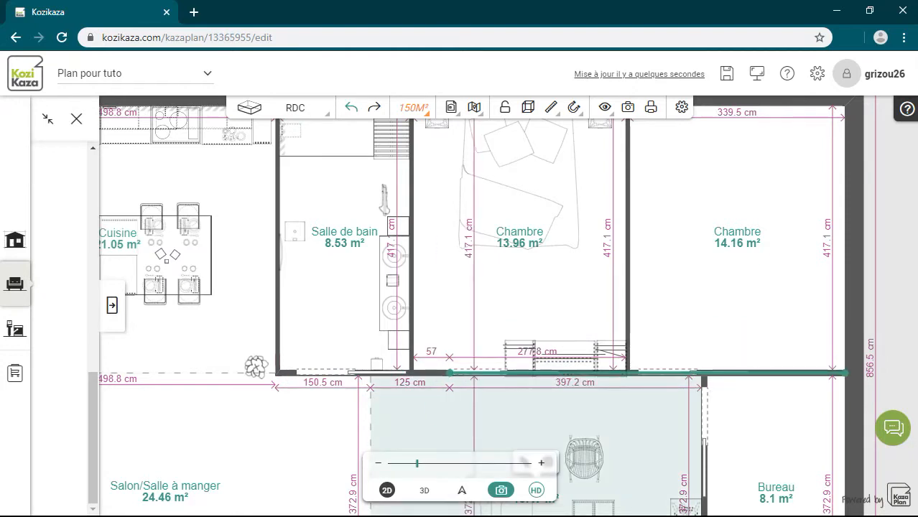
{"action": "left_click", "coordinate": [479, 373]}
{"action": "left_click_drag", "start_coordinate": [479, 373], "coordinate": [589, 372]}
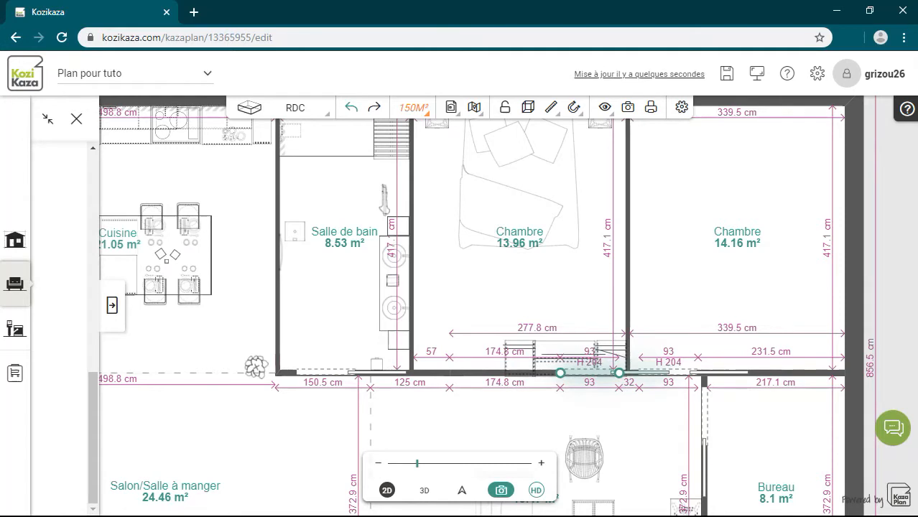
{"action": "left_click_drag", "start_coordinate": [572, 373], "coordinate": [504, 372]}
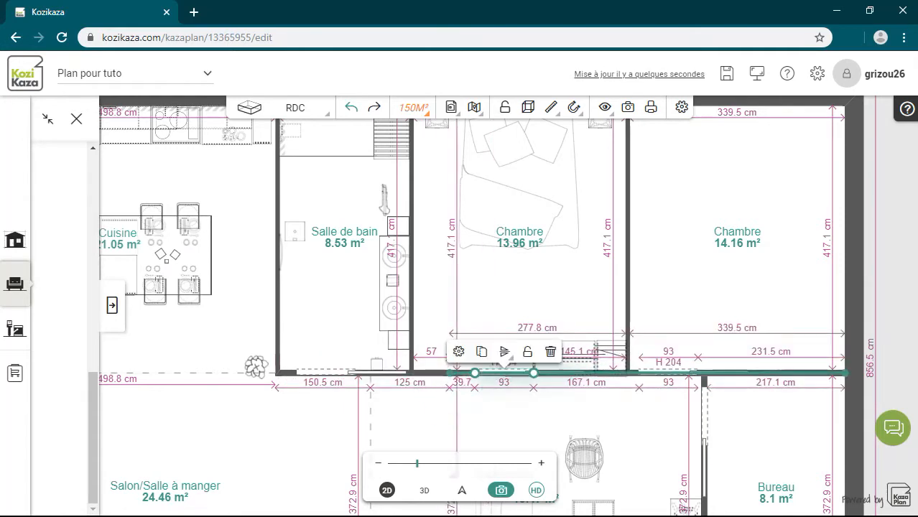
Step: Extend the door's wall segment toward the bathroom to about 314 cm inside the bedroom, and shift the sliding door toward its new end
{"action": "left_click", "coordinate": [581, 372]}
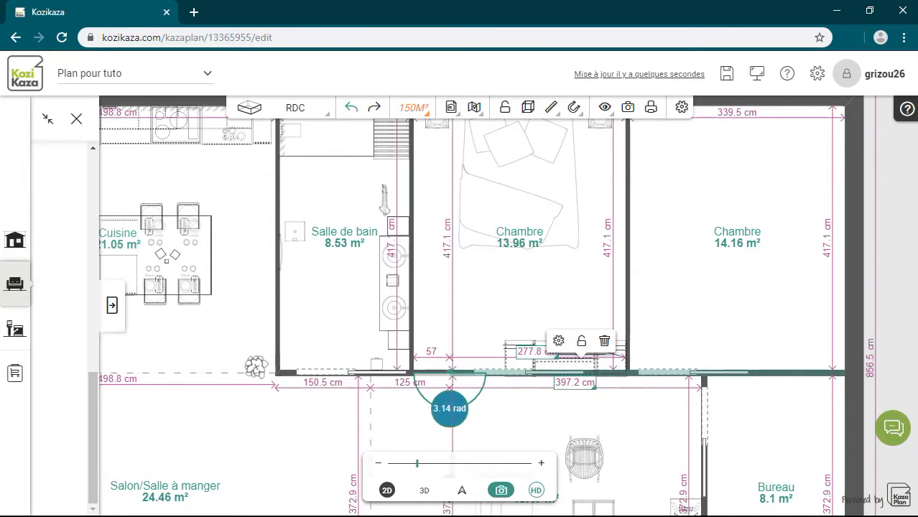
{"action": "left_click_drag", "start_coordinate": [449, 373], "coordinate": [426, 373]}
{"action": "left_click", "coordinate": [467, 409]}
{"action": "left_click", "coordinate": [504, 372]}
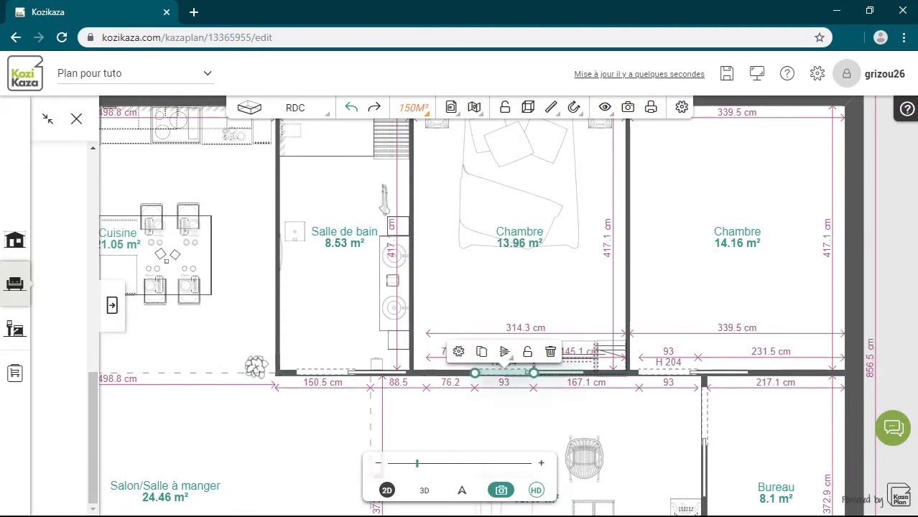
{"action": "left_click_drag", "start_coordinate": [505, 373], "coordinate": [462, 373]}
{"action": "left_click", "coordinate": [471, 417]}
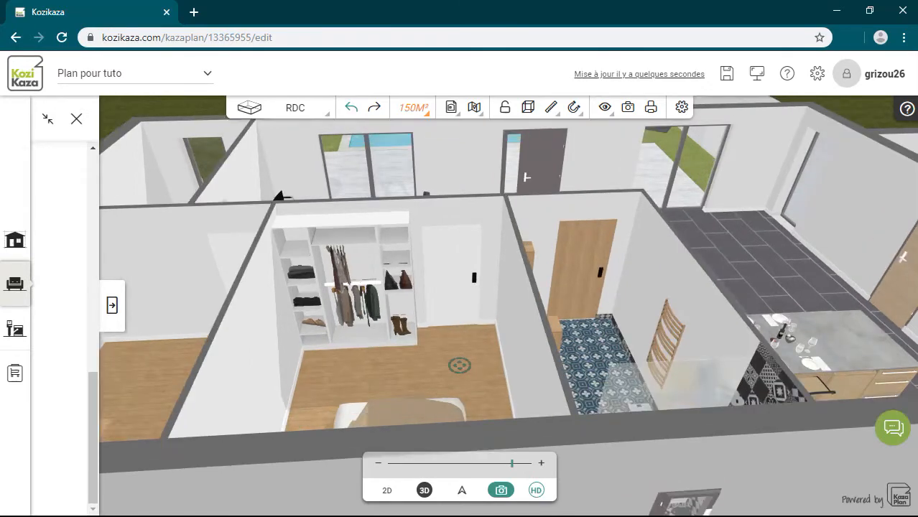
Step: Continue the L200 dressing around the bedroom corner with an L100 ANGLE unit and a narrow open shelf unit
{"action": "left_click", "coordinate": [453, 277]}
{"action": "left_click_drag", "start_coordinate": [454, 287], "coordinate": [418, 323]}
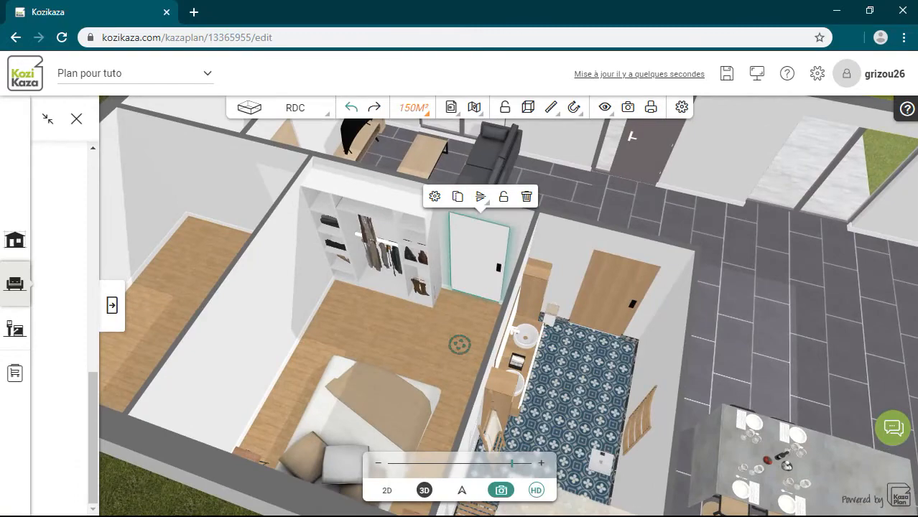
{"action": "left_click", "coordinate": [111, 306]}
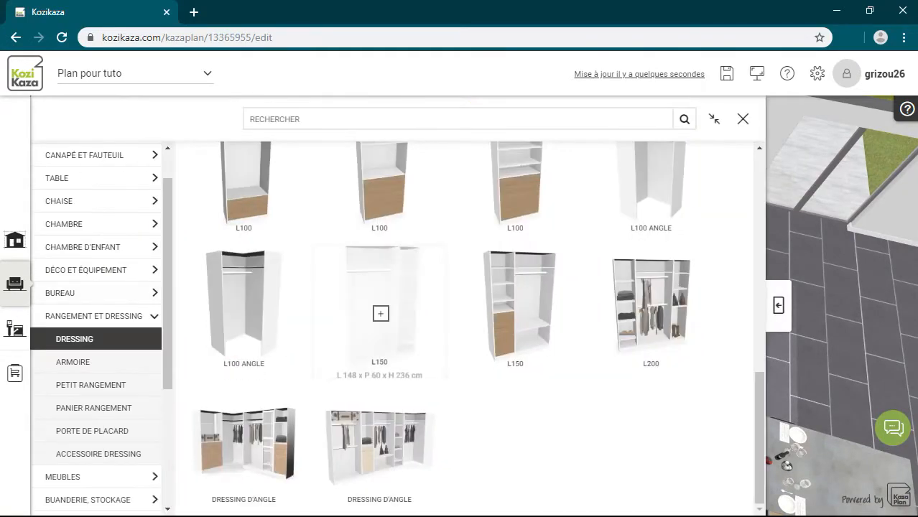
{"action": "scroll", "coordinate": [381, 431], "scroll_direction": "up", "scroll_amount": 3}
{"action": "scroll", "coordinate": [381, 431], "scroll_direction": "down", "scroll_amount": 2}
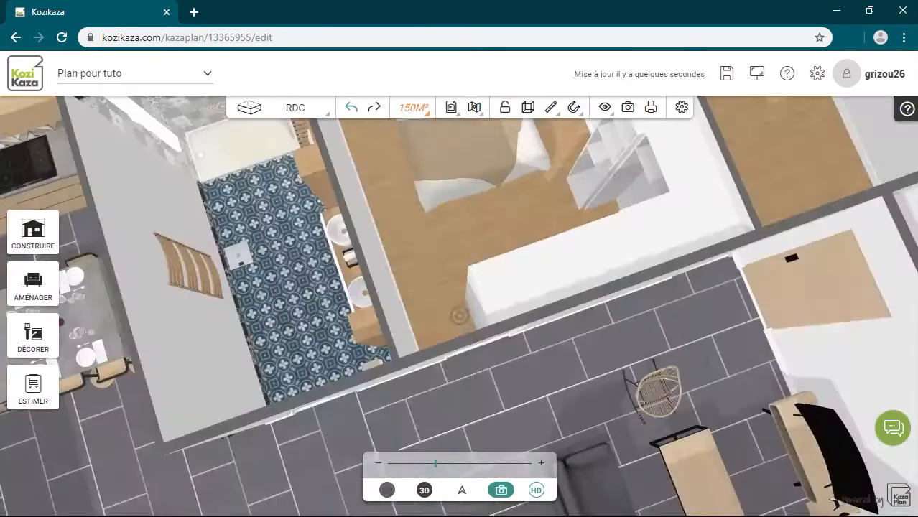
Step: In the 2D plan, extend the door's wall segment to the bathroom partition and move the sliding door up against it
{"action": "left_click", "coordinate": [387, 490]}
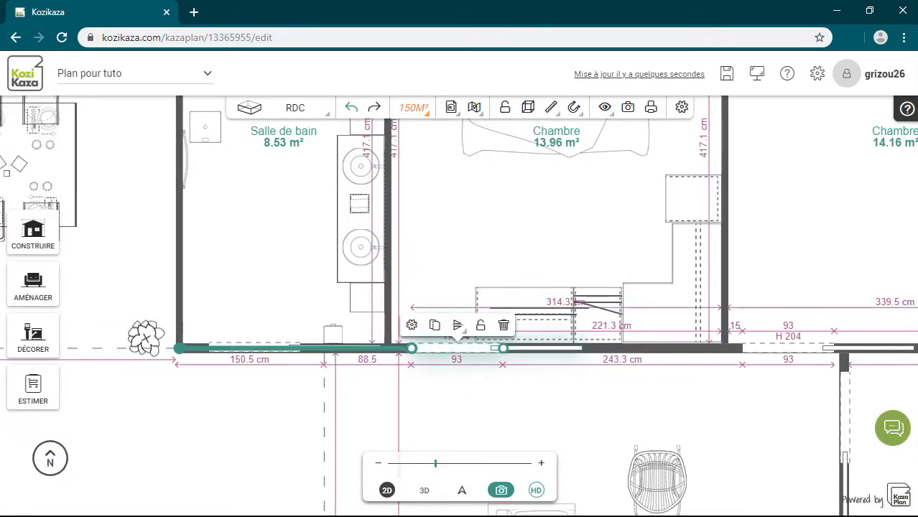
{"action": "left_click", "coordinate": [396, 348]}
{"action": "left_click", "coordinate": [415, 349]}
{"action": "left_click_drag", "start_coordinate": [411, 349], "coordinate": [388, 348]}
{"action": "left_click_drag", "start_coordinate": [495, 349], "coordinate": [435, 348]}
{"action": "left_click", "coordinate": [445, 402]}
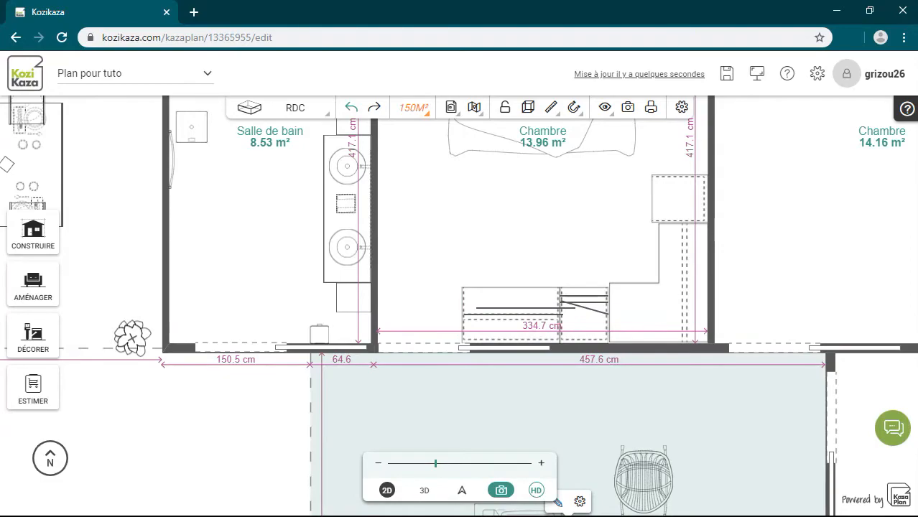
Step: In the 3D view, set the depth of the L50 open shelf unit at the dressing's free end to 50 cm
{"action": "left_click", "coordinate": [424, 490]}
{"action": "left_click_drag", "start_coordinate": [438, 402], "coordinate": [675, 390]}
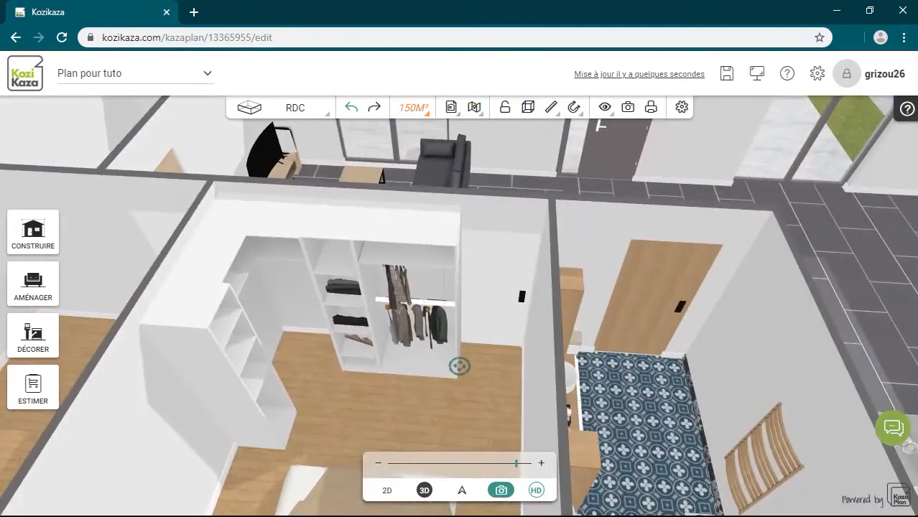
{"action": "left_click", "coordinate": [219, 359]}
{"action": "left_click", "coordinate": [219, 359]}
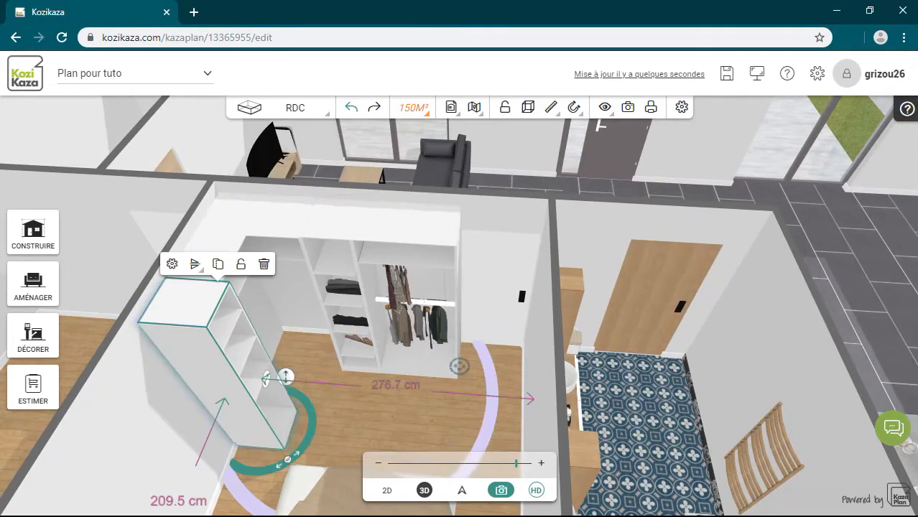
{"action": "left_click", "coordinate": [172, 264]}
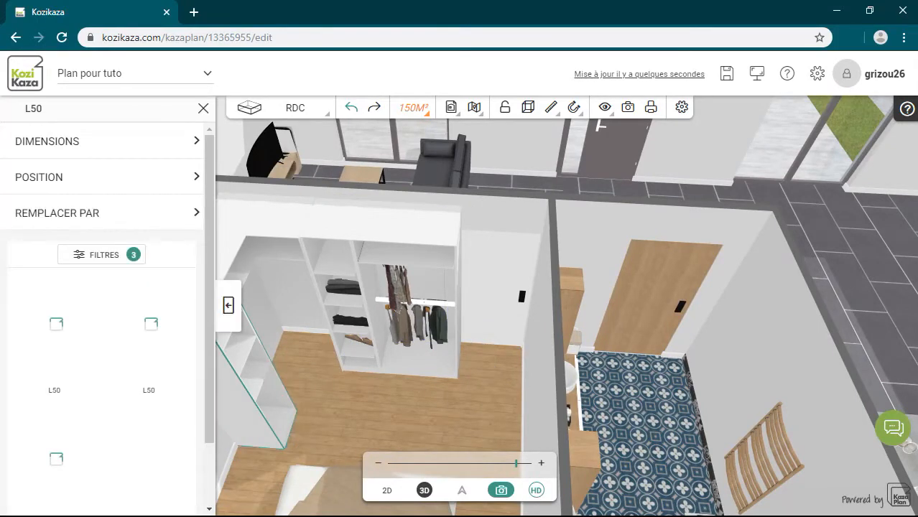
{"action": "left_click", "coordinate": [47, 141]}
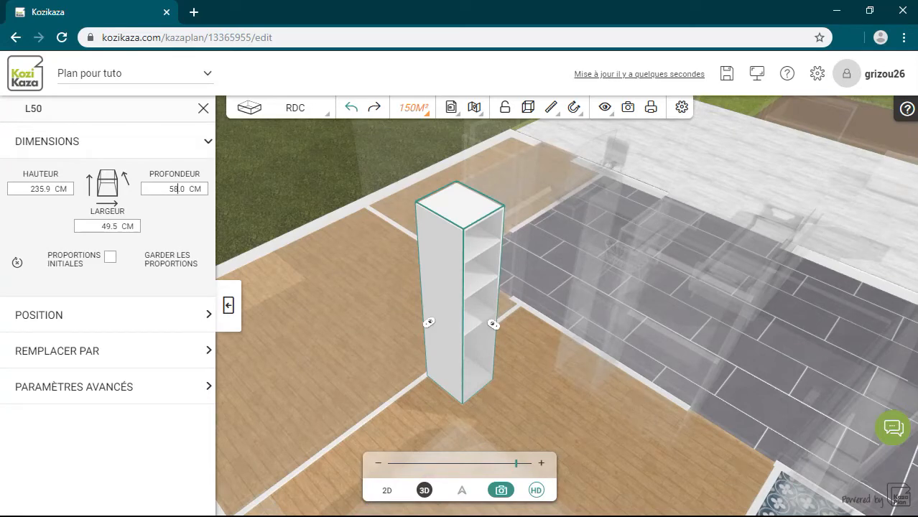
{"action": "key", "text": "Return"}
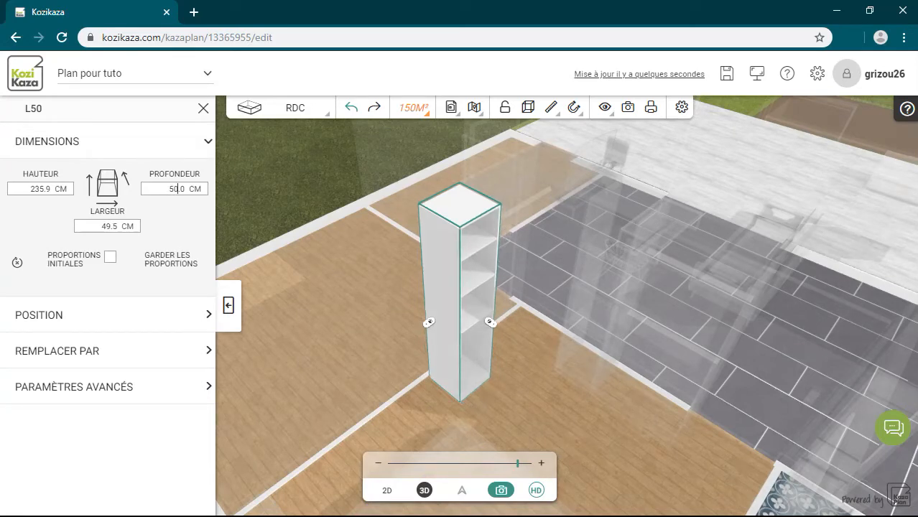
{"action": "left_click", "coordinate": [203, 108]}
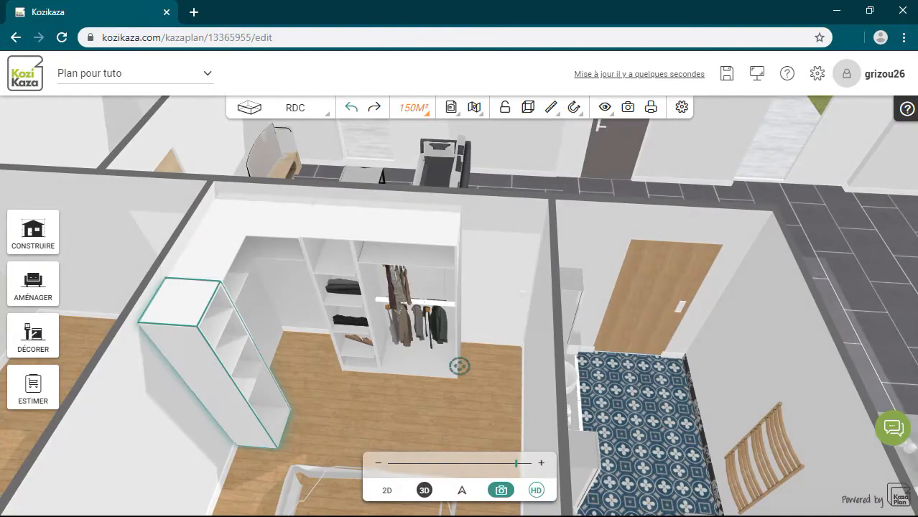
Step: Set the width of the L100 hanging unit beside the sliding door to 90.9 cm
{"action": "left_click", "coordinate": [402, 410]}
{"action": "left_click_drag", "start_coordinate": [402, 409], "coordinate": [524, 402]}
{"action": "mouse_move", "coordinate": [459, 375]}
{"action": "left_mouse_down"}
{"action": "mouse_move", "coordinate": [459, 344]}
{"action": "mouse_move", "coordinate": [459, 388]}
{"action": "mouse_move", "coordinate": [459, 332]}
{"action": "mouse_move", "coordinate": [459, 383]}
{"action": "left_mouse_up"}
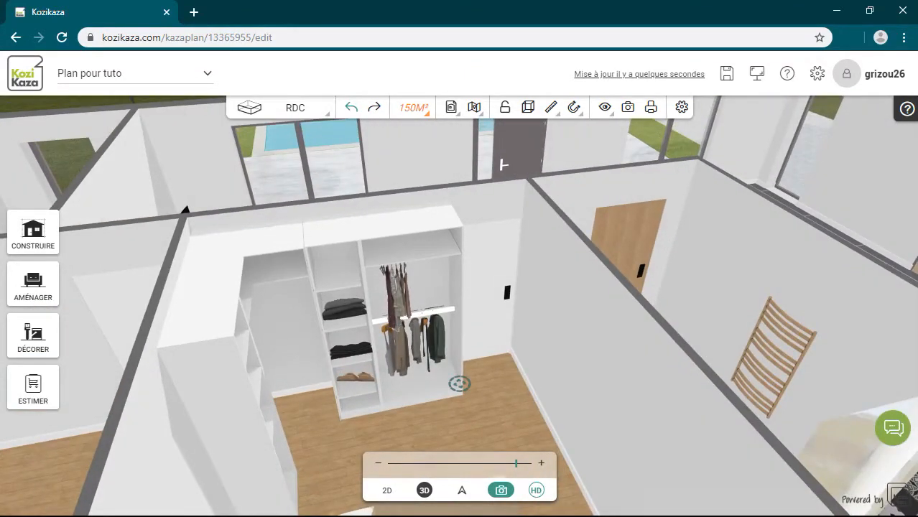
{"action": "left_click", "coordinate": [459, 384]}
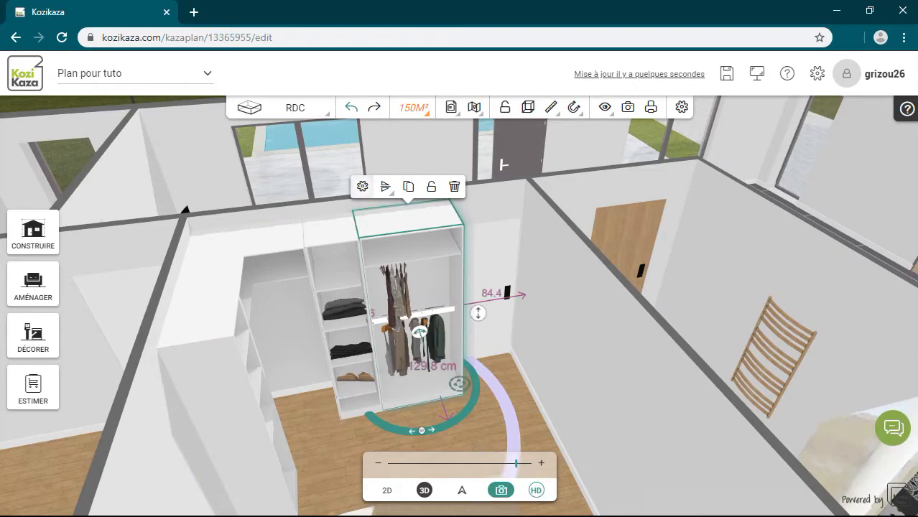
{"action": "left_click", "coordinate": [361, 187]}
{"action": "left_click", "coordinate": [47, 142]}
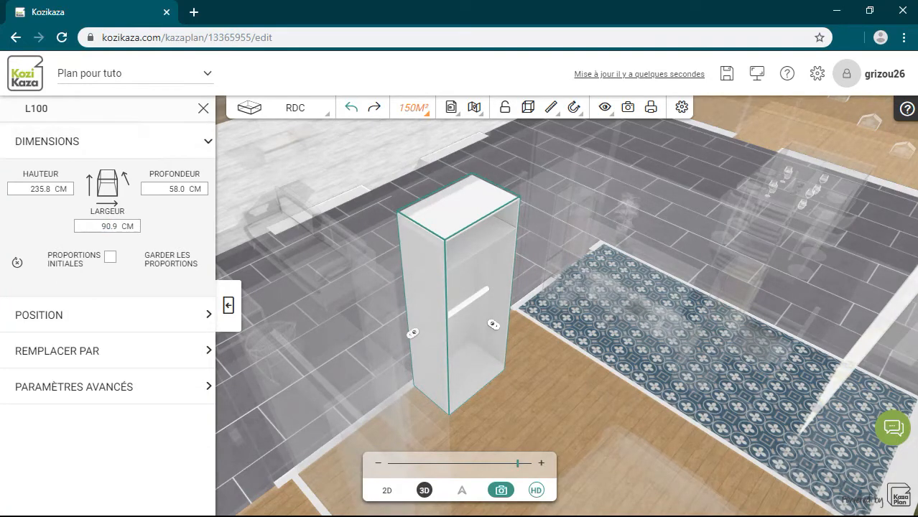
{"action": "left_click", "coordinate": [203, 109]}
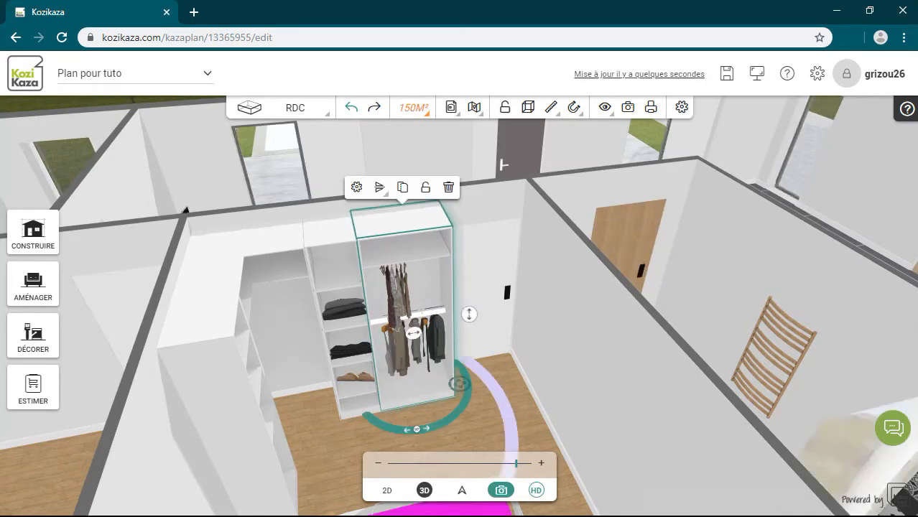
Step: Fine-tune the L100 hanging unit's position along the wall so it sits against the adjoining shelf unit
{"action": "left_click_drag", "start_coordinate": [459, 383], "coordinate": [459, 361]}
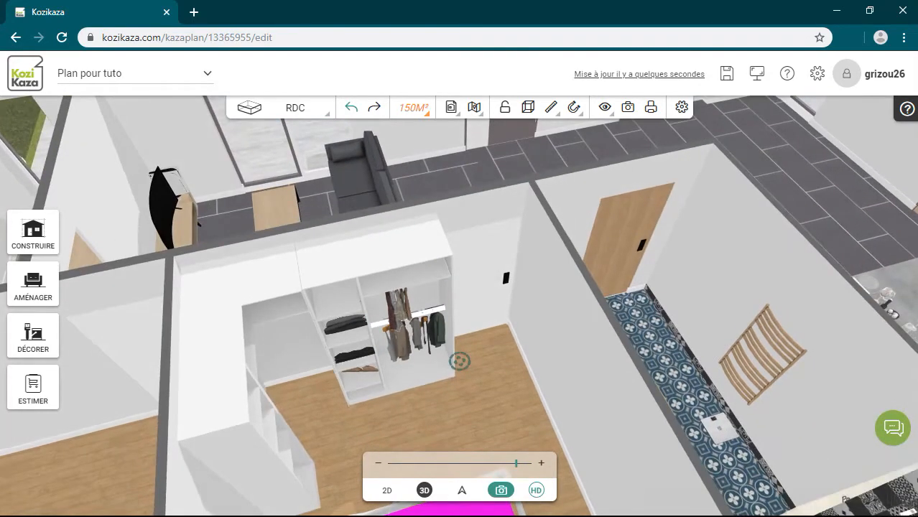
{"action": "left_click", "coordinate": [411, 324]}
{"action": "left_click", "coordinate": [411, 325]}
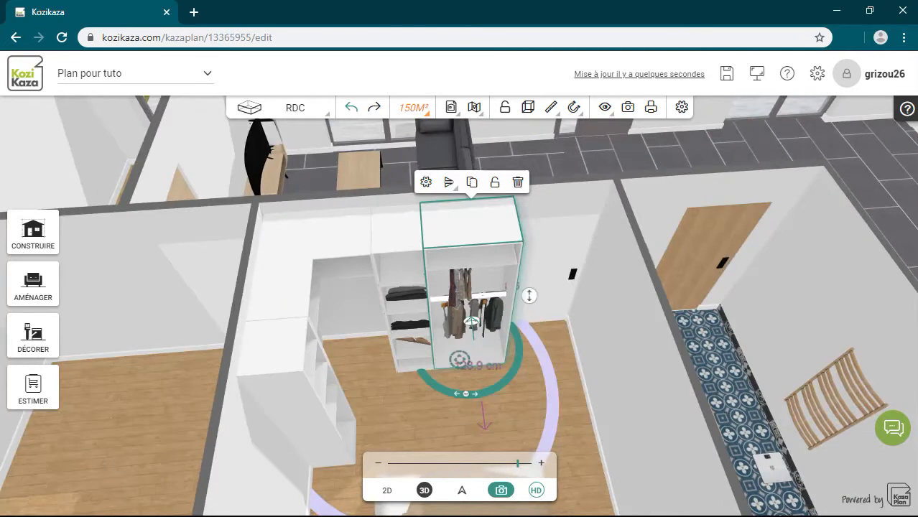
{"action": "key", "text": "Right"}
{"action": "key", "text": "Left"}
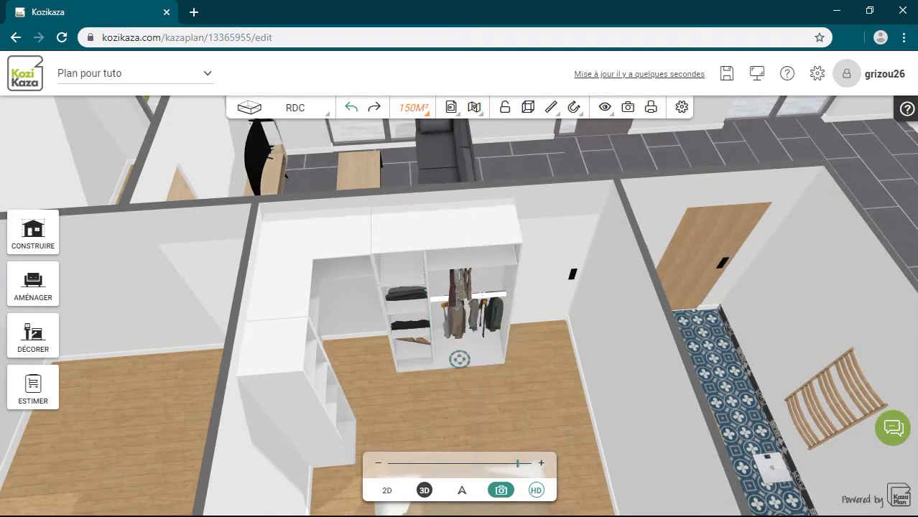
Step: Inspect how the corner dressing units line up and how they clear the bedroom's sliding door
{"action": "left_click", "coordinate": [303, 267]}
{"action": "left_click_drag", "start_coordinate": [459, 360], "coordinate": [417, 362]}
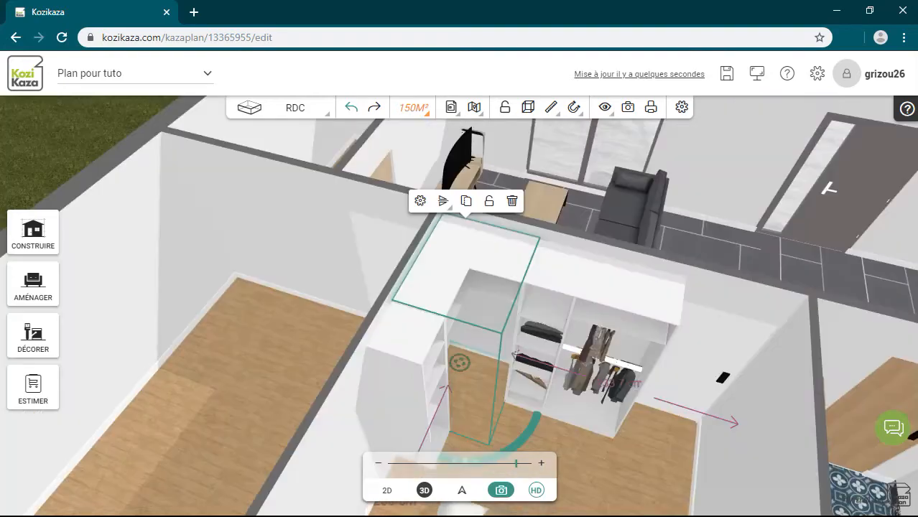
{"action": "left_click", "coordinate": [287, 359]}
{"action": "left_click_drag", "start_coordinate": [287, 359], "coordinate": [303, 308]}
{"action": "left_click", "coordinate": [711, 352]}
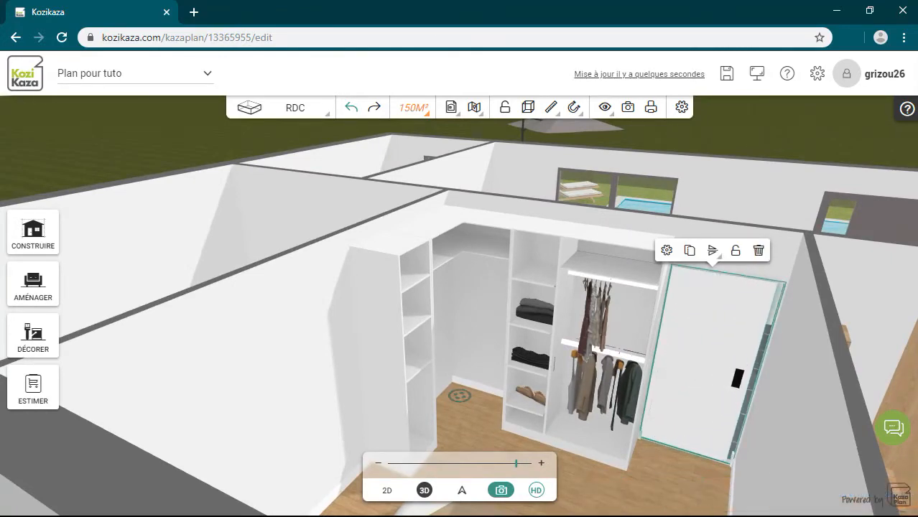
{"action": "left_click", "coordinate": [826, 331]}
{"action": "mouse_move", "coordinate": [826, 331]}
{"action": "left_mouse_down"}
{"action": "mouse_move", "coordinate": [502, 359]}
{"action": "mouse_move", "coordinate": [474, 323]}
{"action": "mouse_move", "coordinate": [280, 344]}
{"action": "left_mouse_up"}
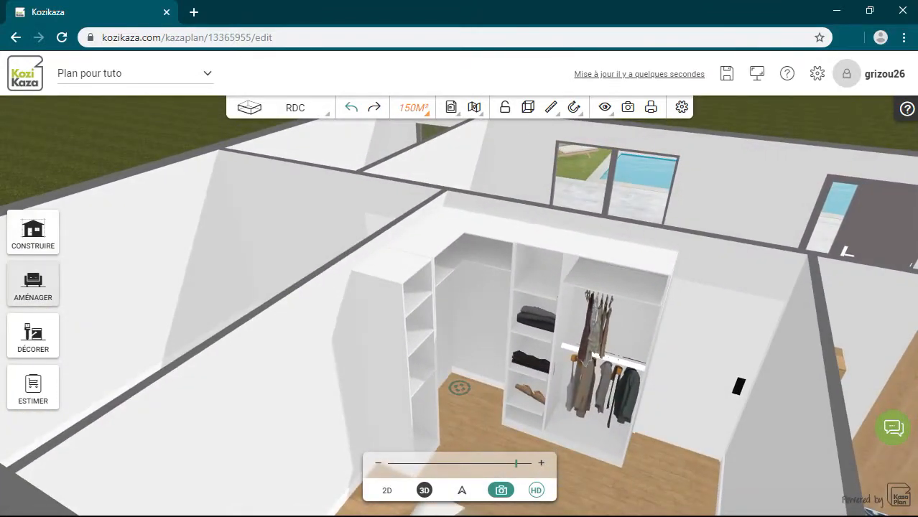
Step: Place an oak DOUBLE 100 cupboard door on the front of the L100 hanging unit
{"action": "left_click", "coordinate": [33, 284]}
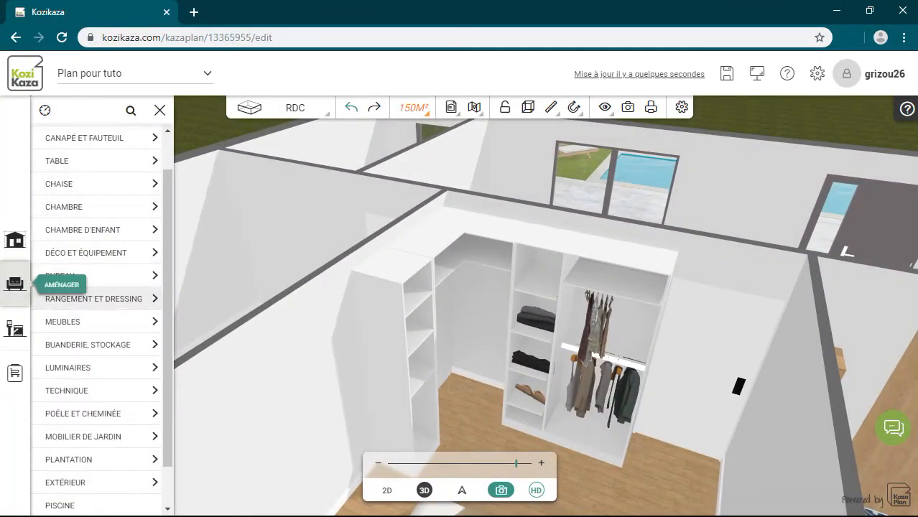
{"action": "left_click", "coordinate": [94, 298]}
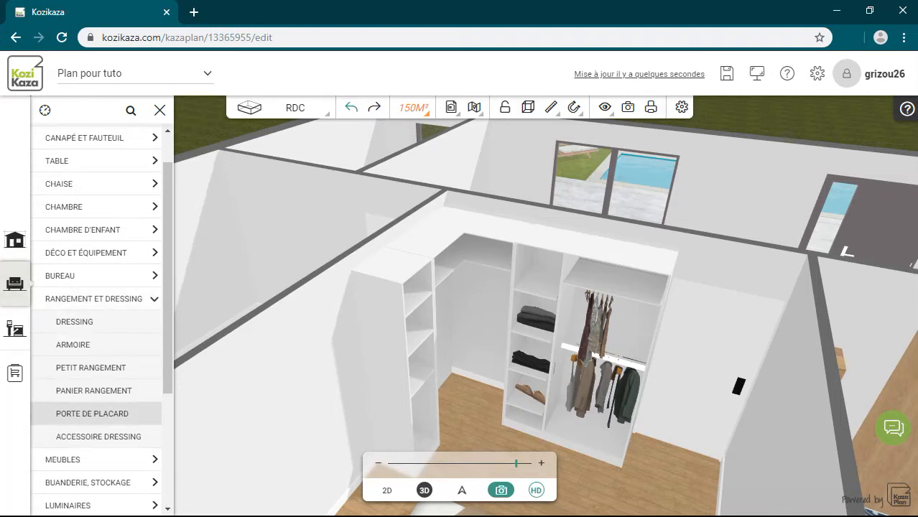
{"action": "left_click", "coordinate": [92, 413]}
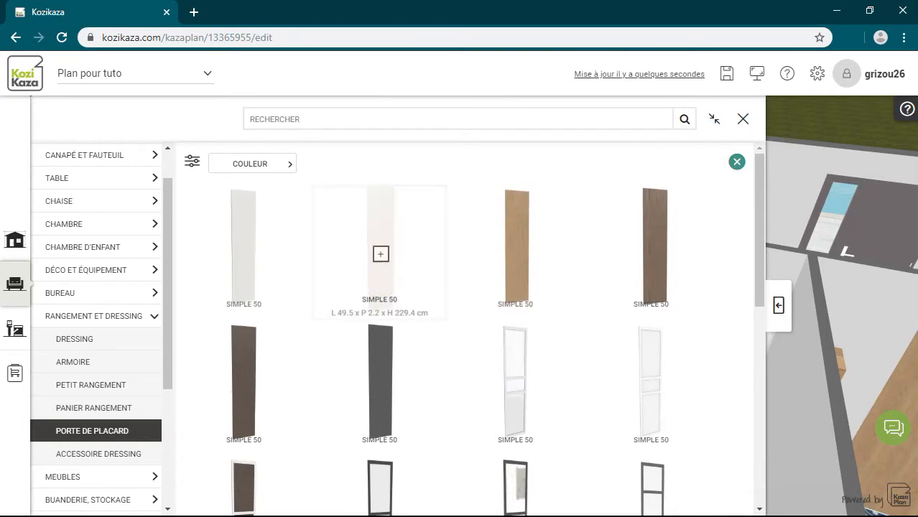
{"action": "scroll", "coordinate": [379, 252], "scroll_direction": "down", "scroll_amount": 1}
{"action": "scroll", "coordinate": [431, 287], "scroll_direction": "down", "scroll_amount": 4}
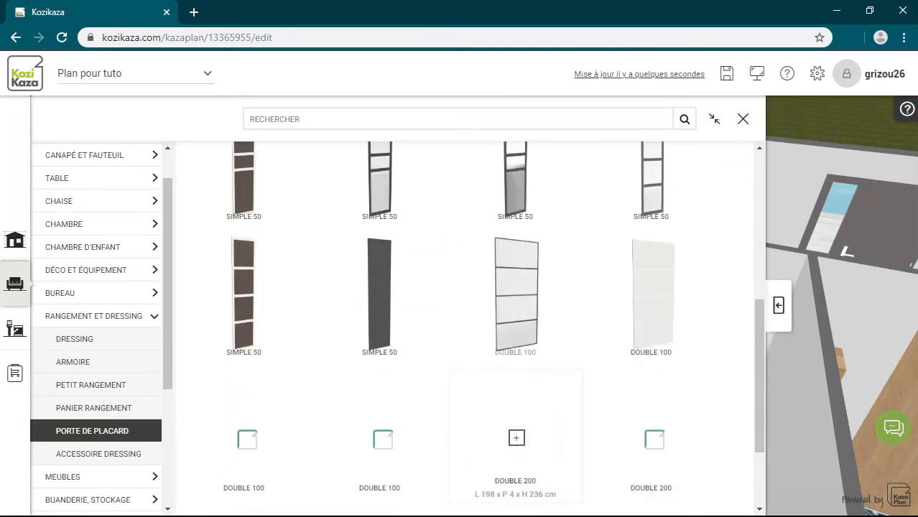
{"action": "scroll", "coordinate": [517, 437], "scroll_direction": "down", "scroll_amount": 2}
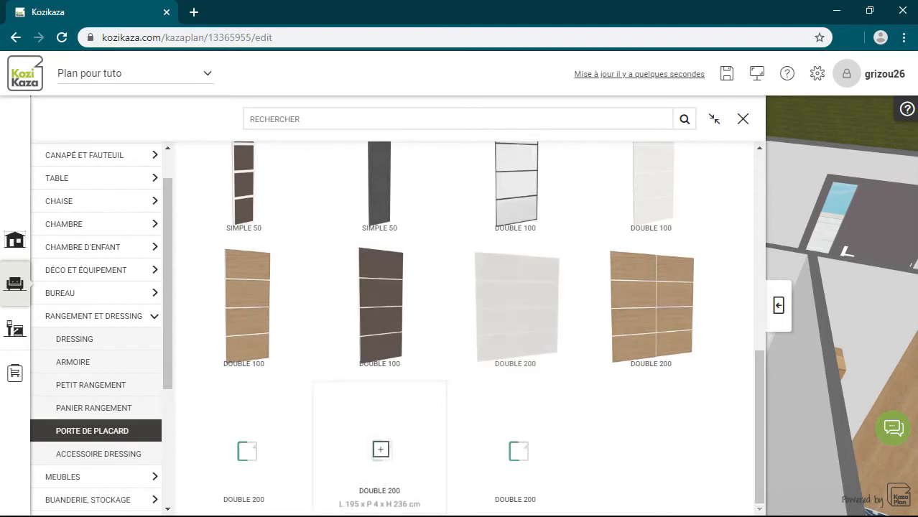
{"action": "left_click", "coordinate": [244, 313]}
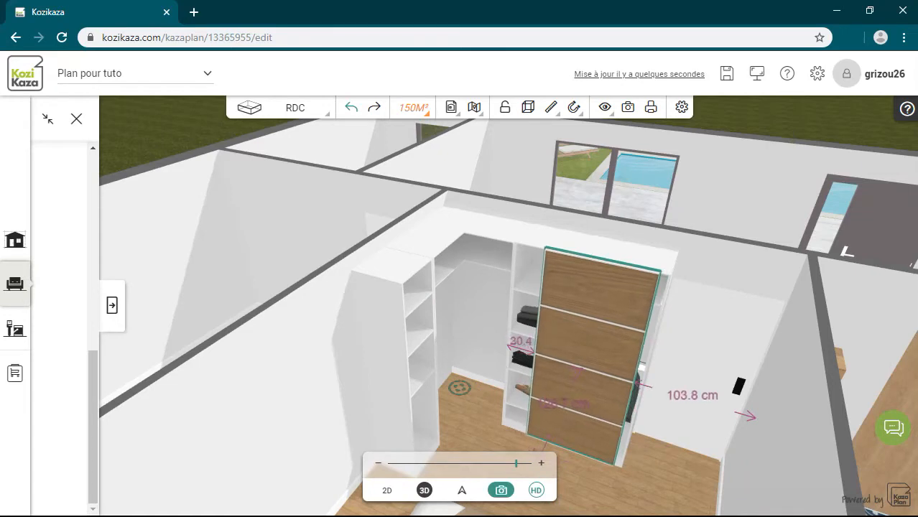
{"action": "left_click", "coordinate": [601, 365]}
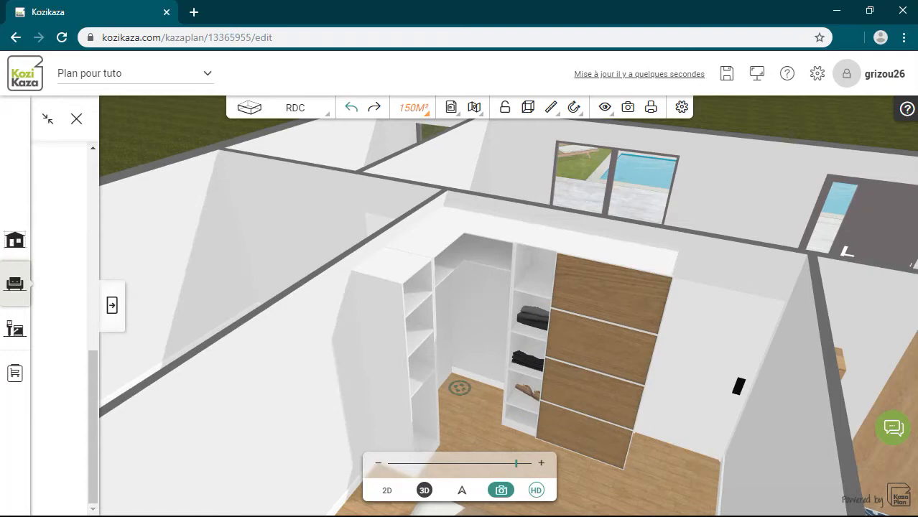
Step: Place a dark-framed SIMPLE 50 cupboard door on the shelf unit beside the oak double door
{"action": "left_click", "coordinate": [111, 305]}
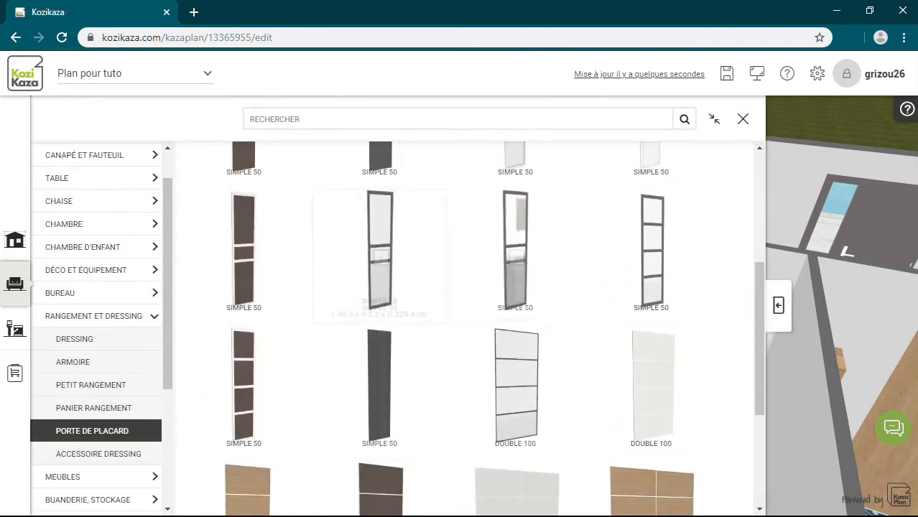
{"action": "scroll", "coordinate": [516, 328], "scroll_direction": "up", "scroll_amount": 1}
{"action": "left_click", "coordinate": [516, 328]}
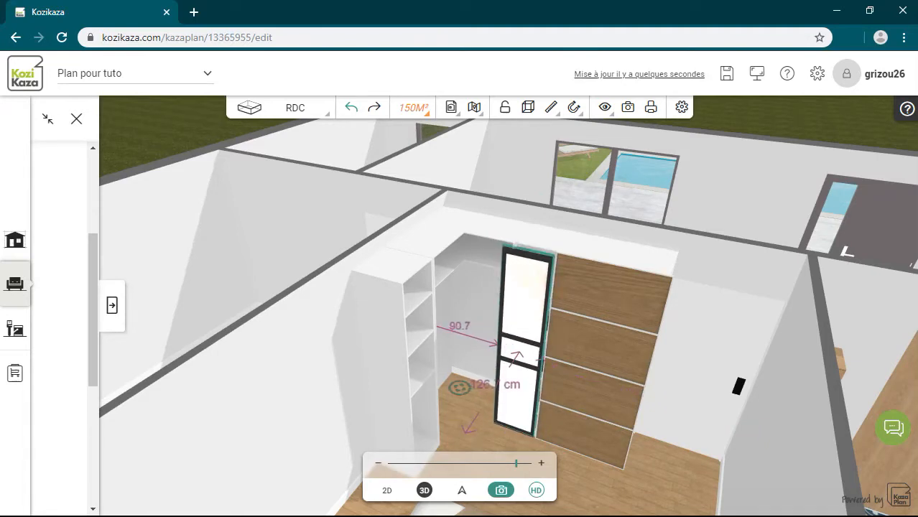
{"action": "left_click", "coordinate": [459, 388]}
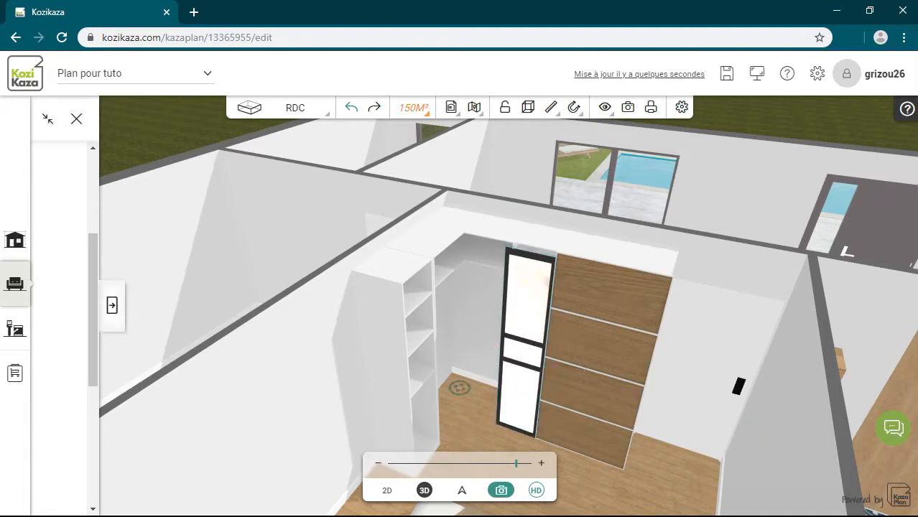
Step: At the corner unit's opening, replace a trial white SIMPLE 50 door with an oak SIMPLE 50 door beside the dark-framed one
{"action": "left_click", "coordinate": [112, 306]}
{"action": "scroll", "coordinate": [651, 305], "scroll_direction": "up", "scroll_amount": 3}
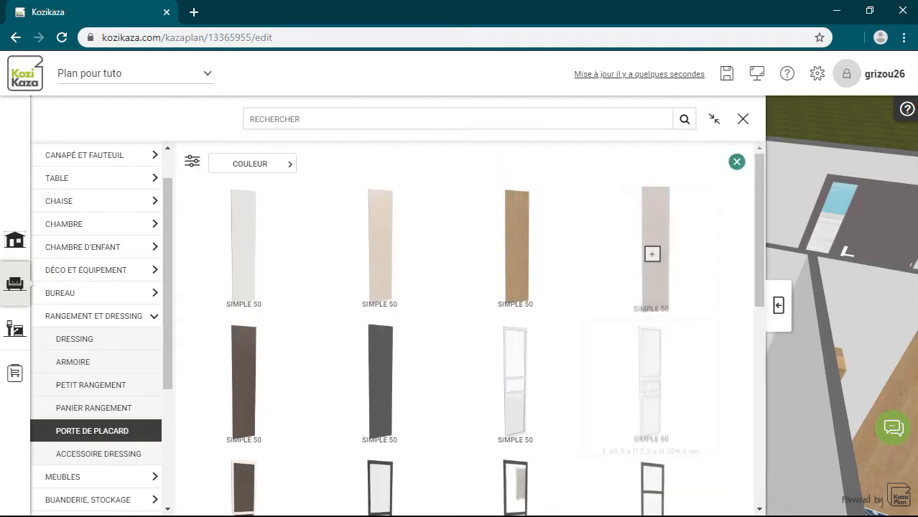
{"action": "left_click", "coordinate": [242, 250]}
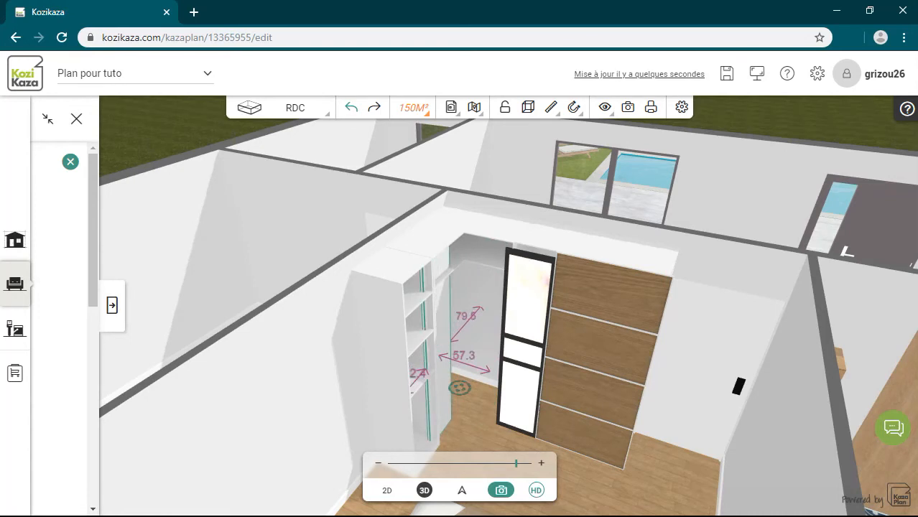
{"action": "left_click", "coordinate": [486, 360]}
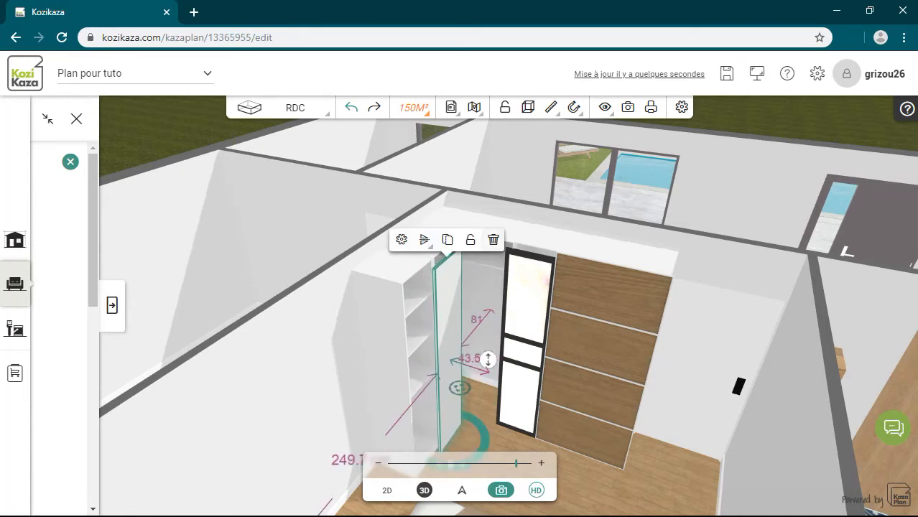
{"action": "left_click", "coordinate": [493, 240]}
{"action": "left_click", "coordinate": [112, 305]}
{"action": "left_click", "coordinate": [524, 254]}
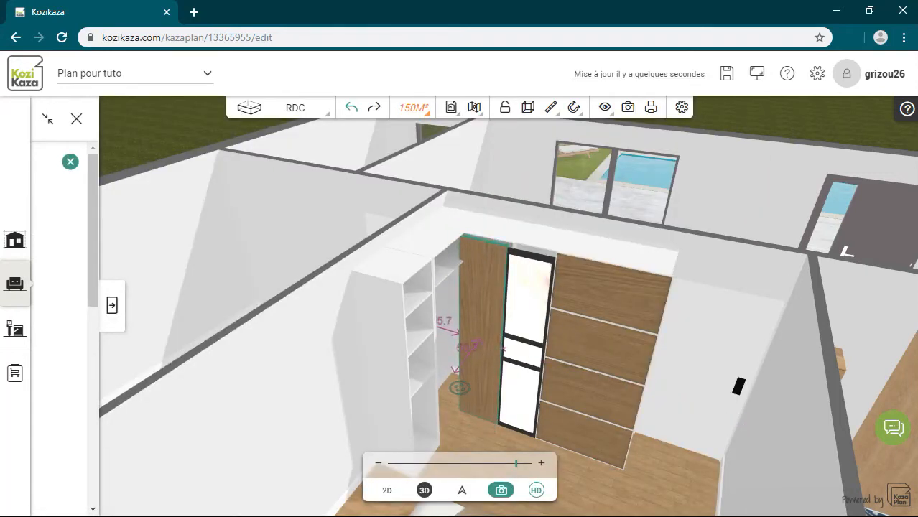
Step: Place an oak DOUBLE 100 cupboard door across the L50 shelf unit and the adjoining side of the corner unit
{"action": "left_click", "coordinate": [112, 306]}
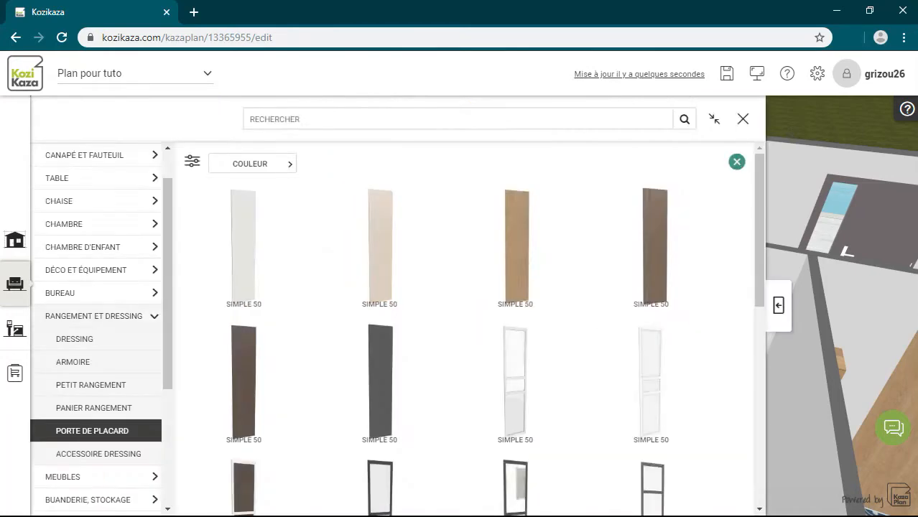
{"action": "scroll", "coordinate": [515, 215], "scroll_direction": "down", "scroll_amount": 3}
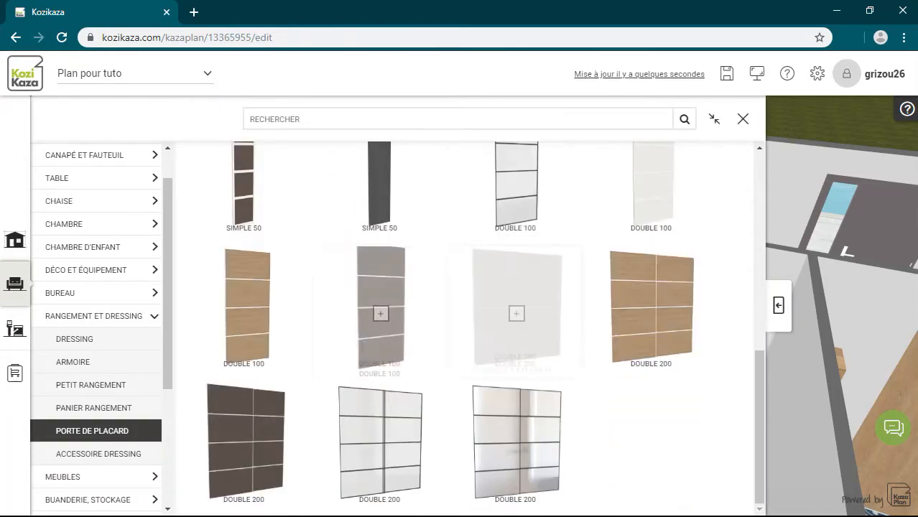
{"action": "left_click", "coordinate": [243, 309]}
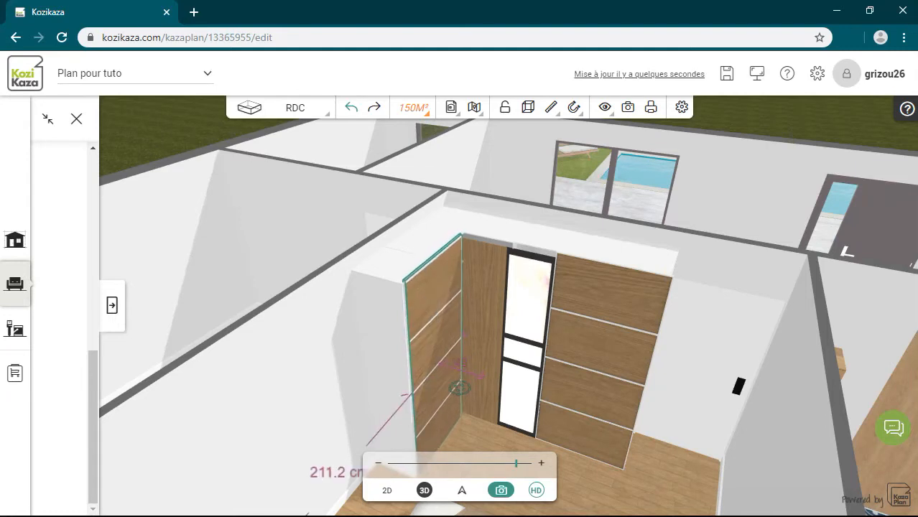
{"action": "left_click", "coordinate": [459, 388]}
Step: Delete the oak and dark-framed SIMPLE 50 doors from the corner unit and the adjoining shelf unit
{"action": "left_click_drag", "start_coordinate": [459, 388], "coordinate": [519, 355]}
{"action": "left_click", "coordinate": [572, 232]}
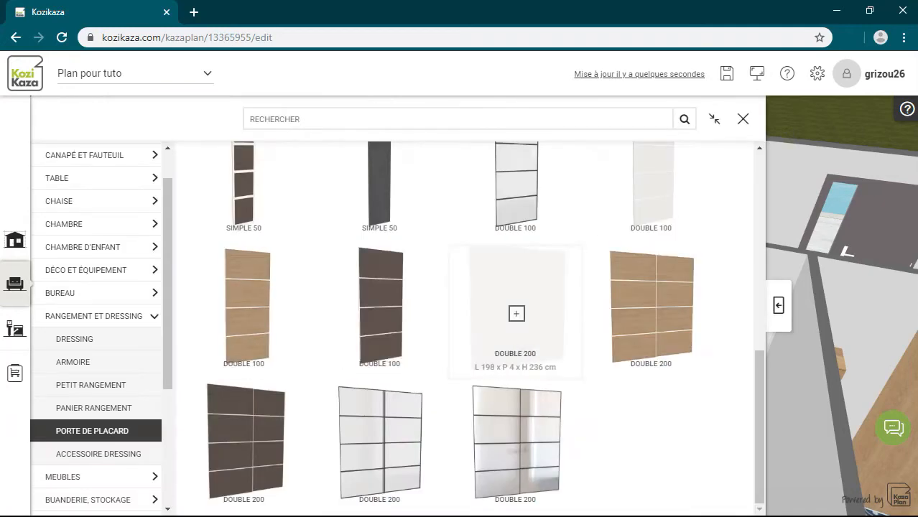
Step: Try a transparent DOUBLE 100 door with dark crossbars across the corner opening and shelf unit, and remove it
{"action": "scroll", "coordinate": [517, 321], "scroll_direction": "up", "scroll_amount": 2}
{"action": "left_click", "coordinate": [516, 321]}
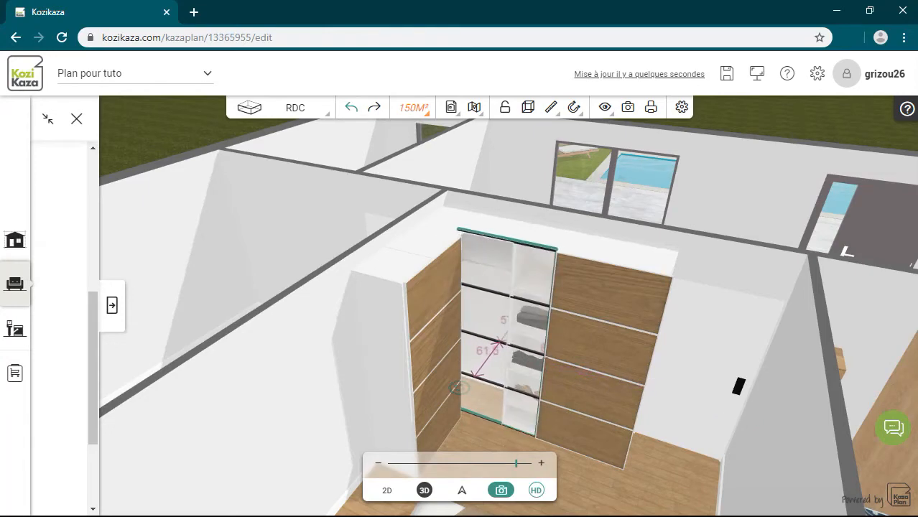
{"action": "left_click", "coordinate": [458, 388]}
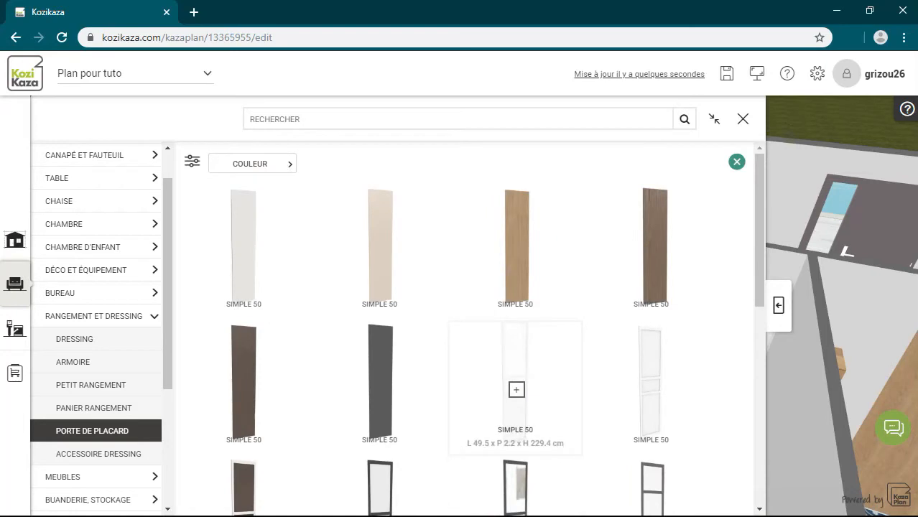
{"action": "left_click", "coordinate": [779, 305]}
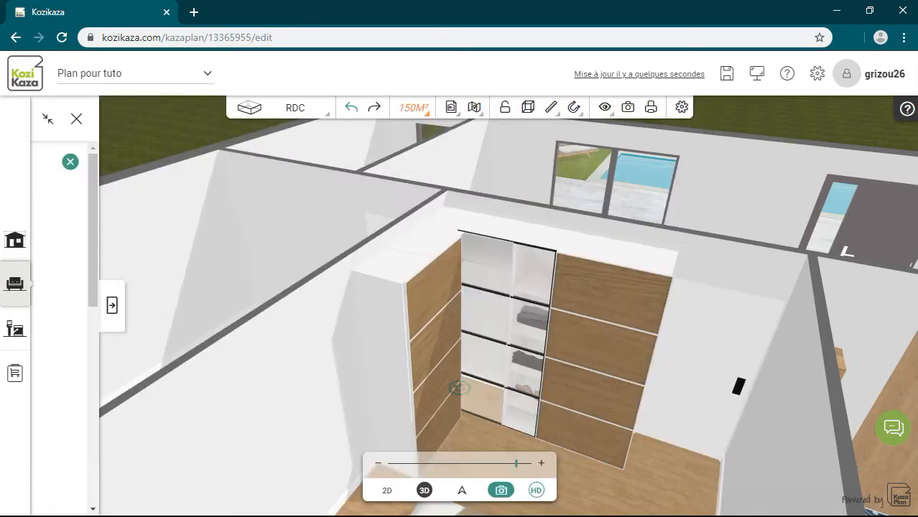
{"action": "left_click", "coordinate": [458, 387]}
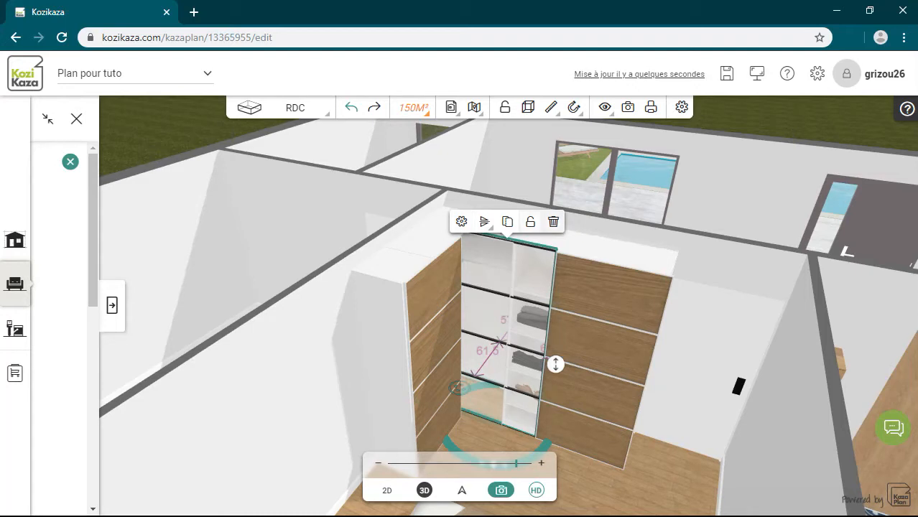
{"action": "key", "text": "Delete"}
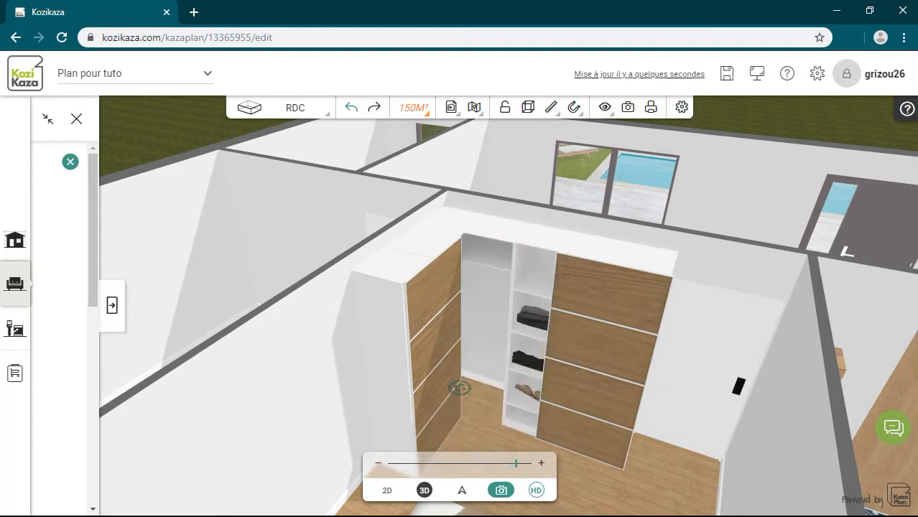
Step: Try an anthracite SIMPLE 50 door on the corner unit's opening and remove it
{"action": "left_click", "coordinate": [112, 306]}
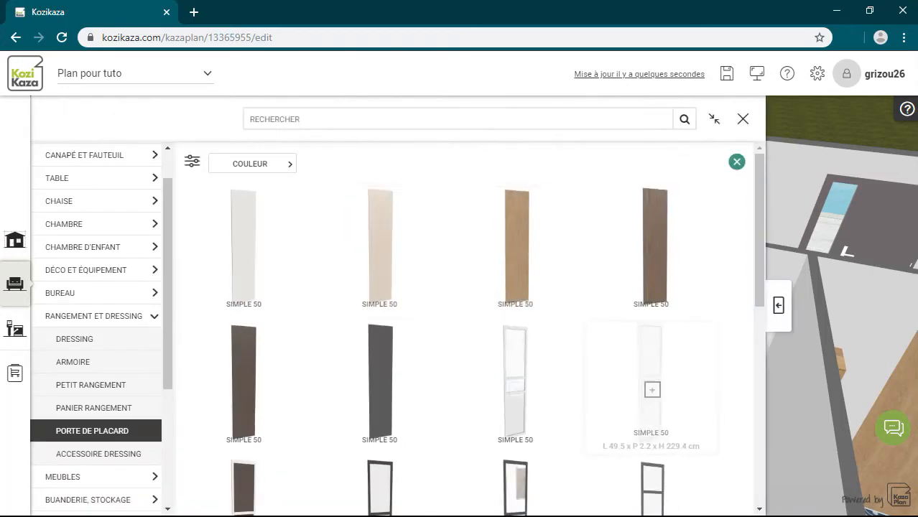
{"action": "left_click", "coordinate": [379, 389]}
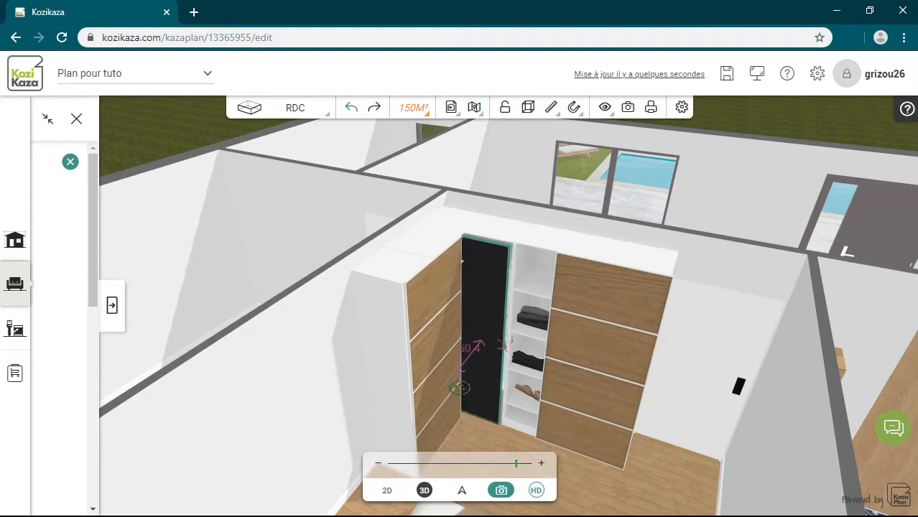
{"action": "left_click", "coordinate": [486, 332]}
{"action": "left_click_drag", "start_coordinate": [486, 332], "coordinate": [486, 335]}
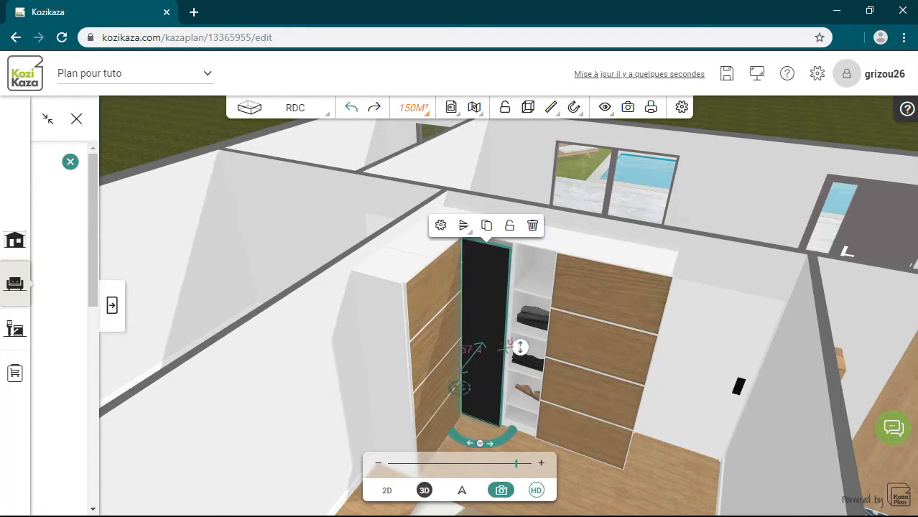
{"action": "key", "text": "Delete"}
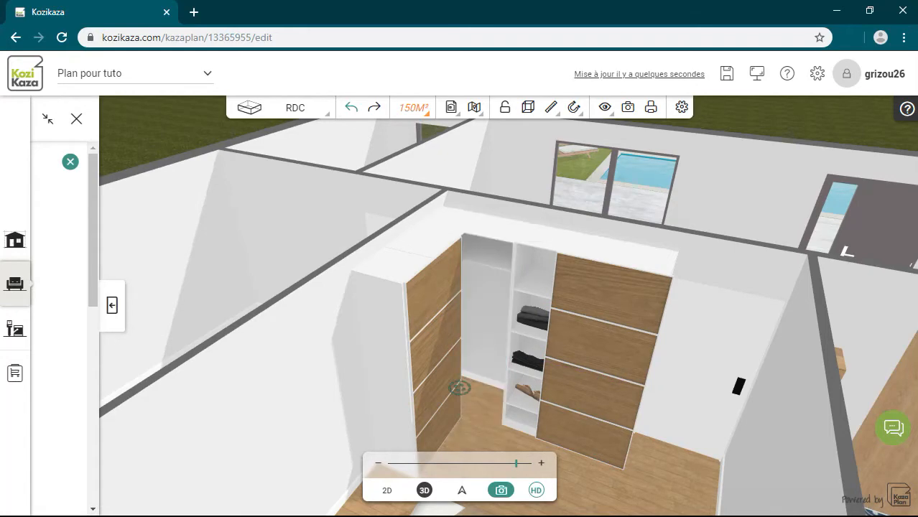
Step: Try a beige SIMPLE 50 door at the corner unit's opening and remove it
{"action": "left_click", "coordinate": [112, 305]}
{"action": "left_click", "coordinate": [381, 254]}
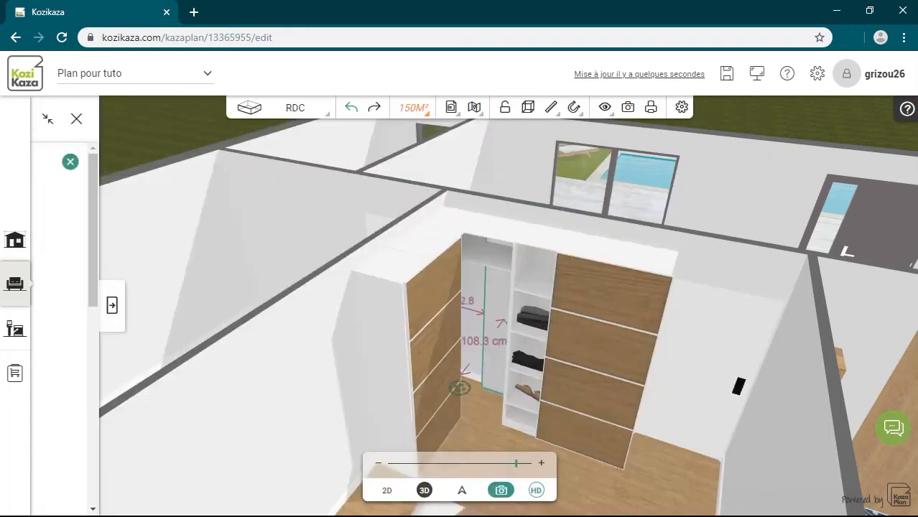
{"action": "left_click", "coordinate": [460, 388]}
{"action": "left_click", "coordinate": [544, 219]}
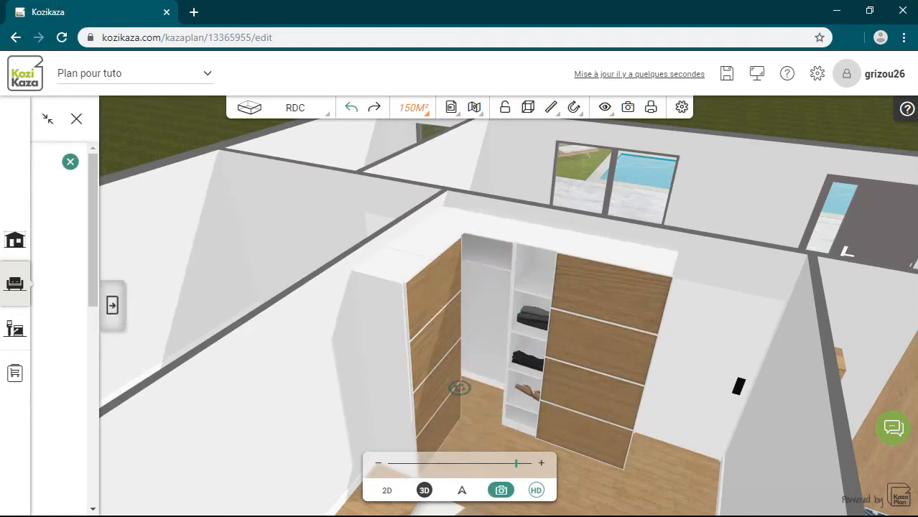
Step: Place an oak DOUBLE 100 cupboard door across the corner unit's opening and the adjoining shelf unit
{"action": "left_click", "coordinate": [112, 306]}
{"action": "scroll", "coordinate": [517, 310], "scroll_direction": "down", "scroll_amount": 3}
{"action": "scroll", "coordinate": [516, 310], "scroll_direction": "down", "scroll_amount": 3}
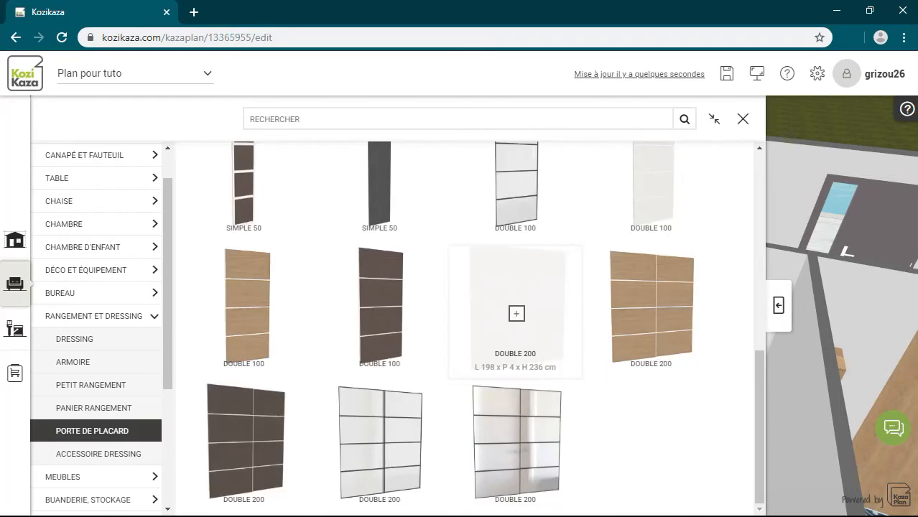
{"action": "left_click", "coordinate": [244, 312]}
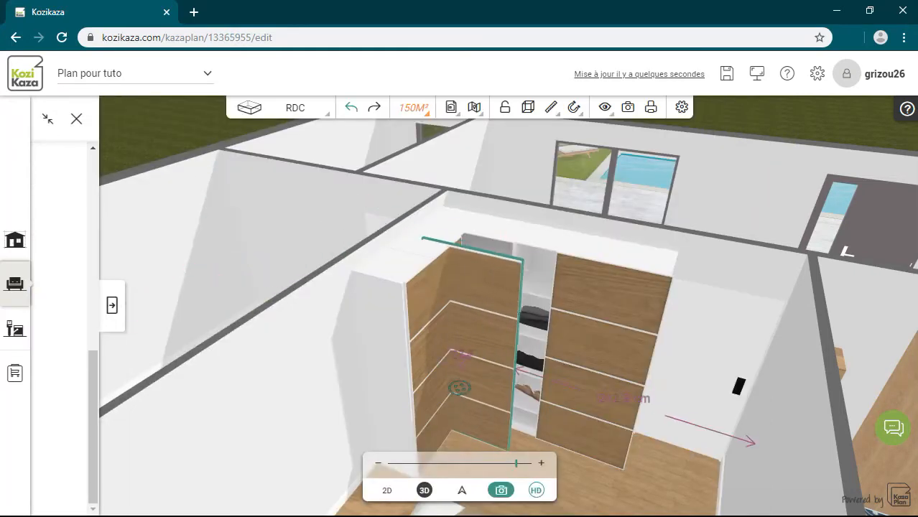
{"action": "left_click", "coordinate": [501, 348]}
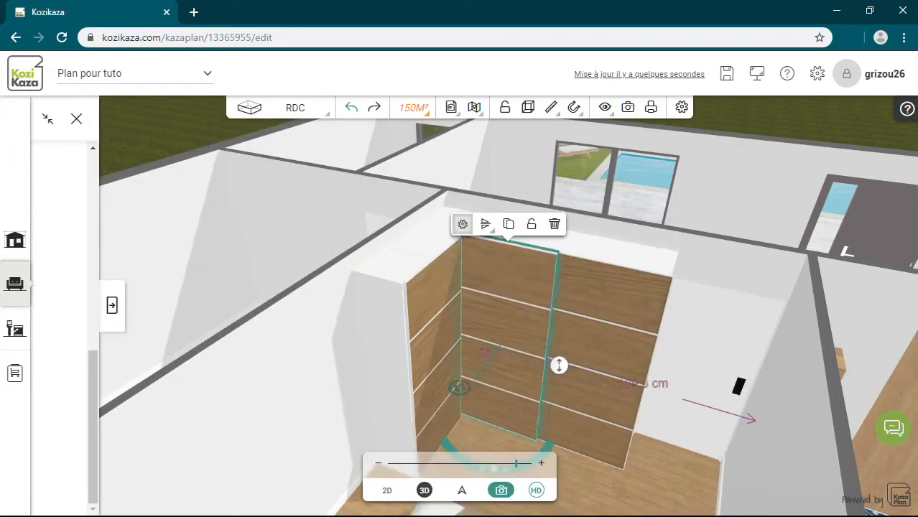
Step: Try widths of 50 cm and 75 cm for the oak DOUBLE 100 door covering the corner opening and shelf unit
{"action": "left_click", "coordinate": [462, 224]}
{"action": "left_click", "coordinate": [47, 141]}
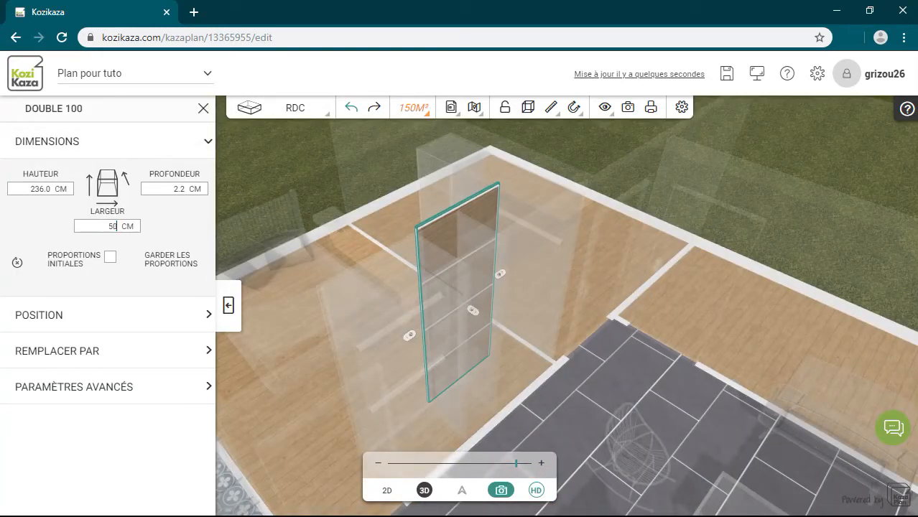
{"action": "type", "text": "50"}
{"action": "key", "text": "Return"}
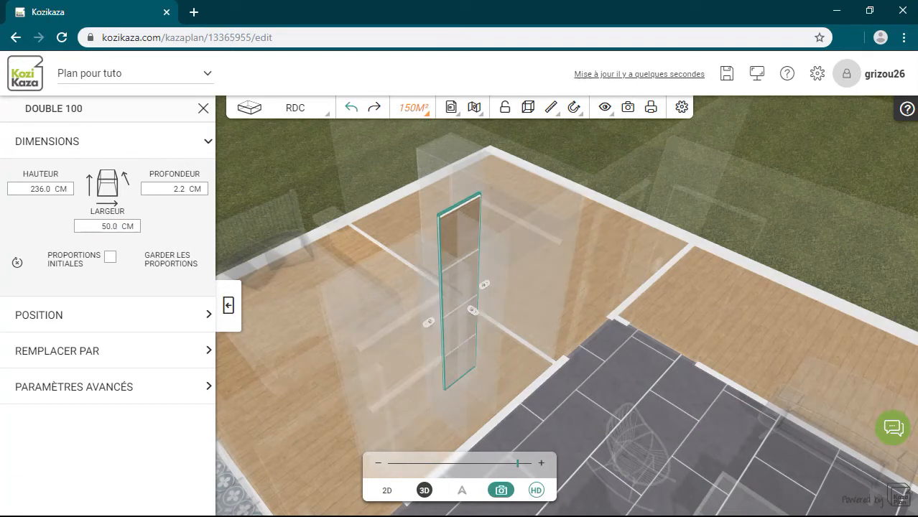
{"action": "type", "text": "75"}
{"action": "key", "text": "Return"}
{"action": "left_click", "coordinate": [204, 108]}
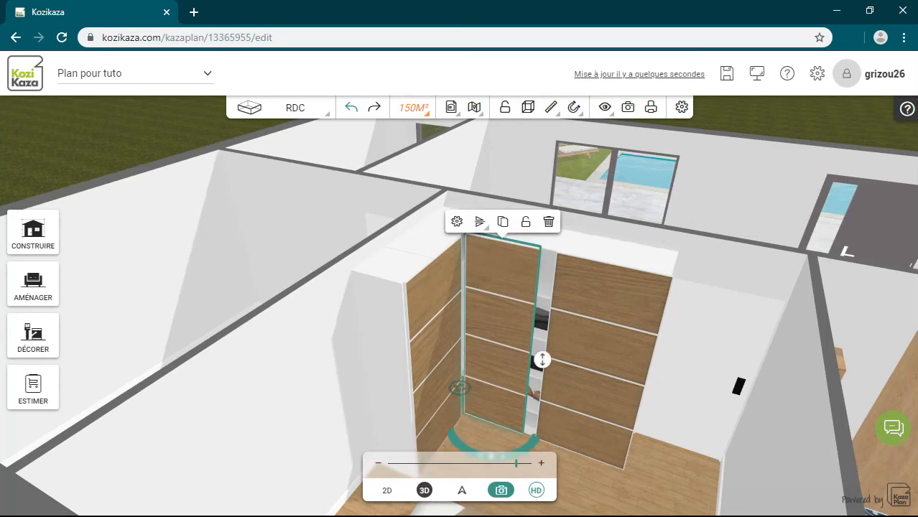
Step: Set the width of the oak door over the corner opening to 85 cm and its height to 256 cm
{"action": "left_click", "coordinate": [457, 222]}
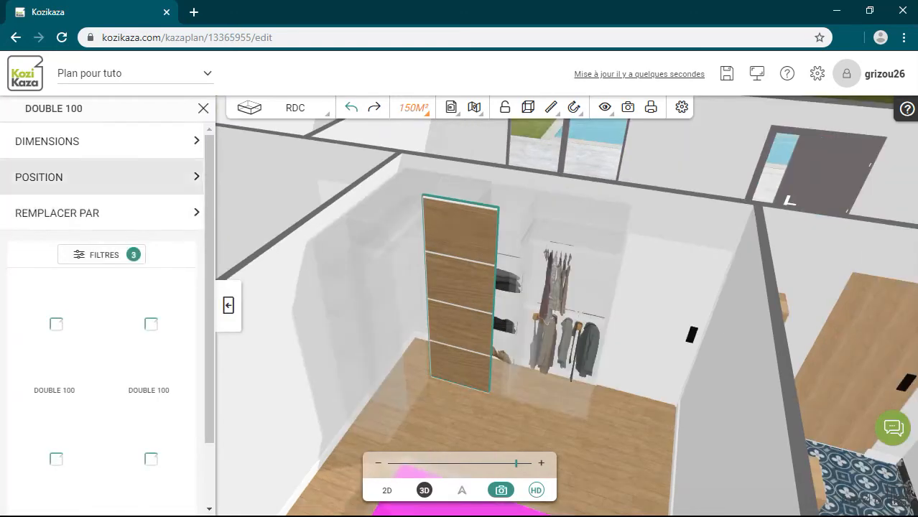
{"action": "left_click", "coordinate": [79, 177]}
{"action": "left_click", "coordinate": [48, 141]}
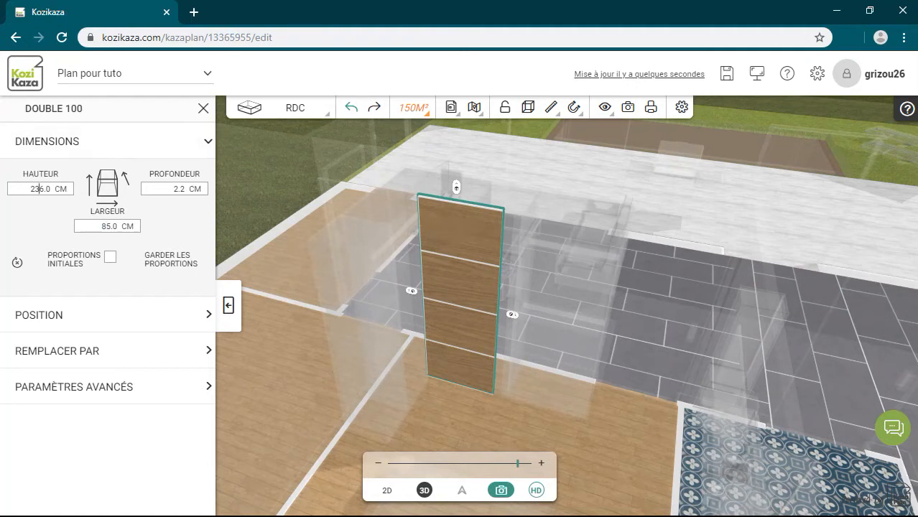
{"action": "type", "text": "5"}
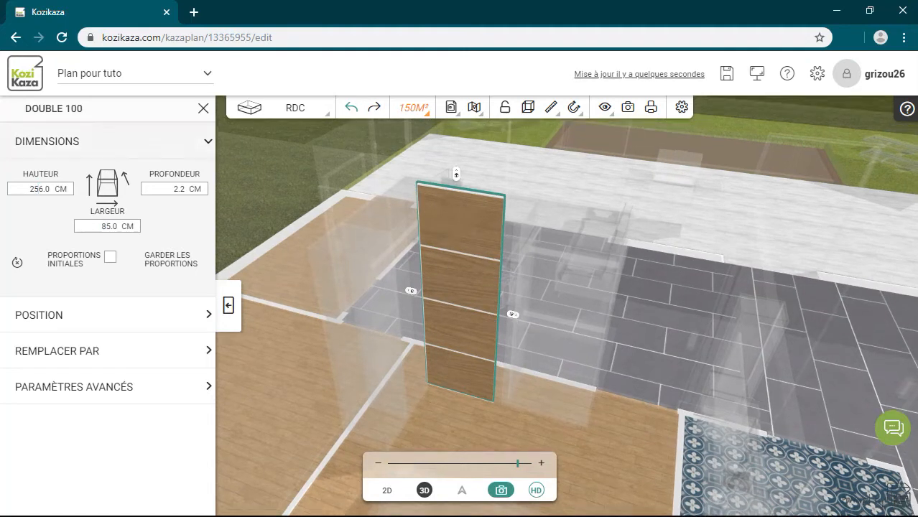
{"action": "key", "text": "Escape"}
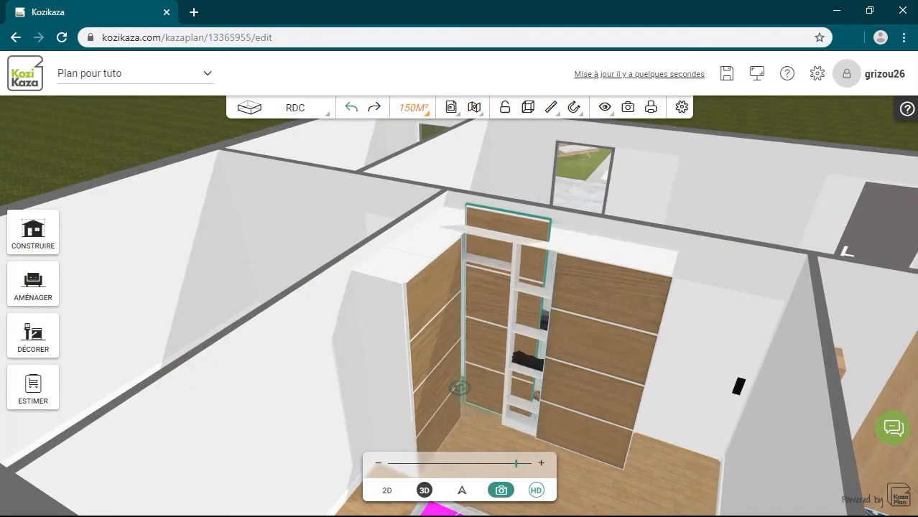
Step: Move the 85 cm oak door in front of the corner and shelf units and set its height to 236 cm
{"action": "key", "text": "Left"}
{"action": "key", "text": "Left"}
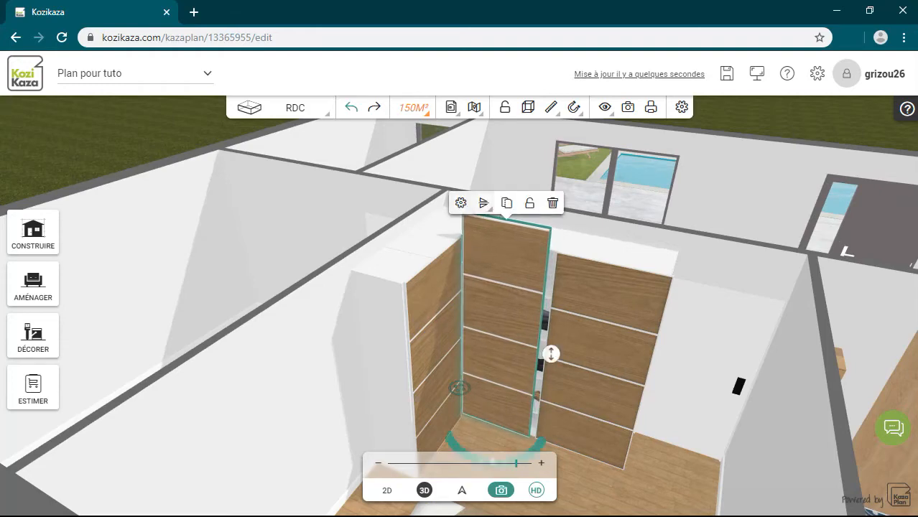
{"action": "left_click", "coordinate": [461, 203]}
{"action": "left_click", "coordinate": [108, 142]}
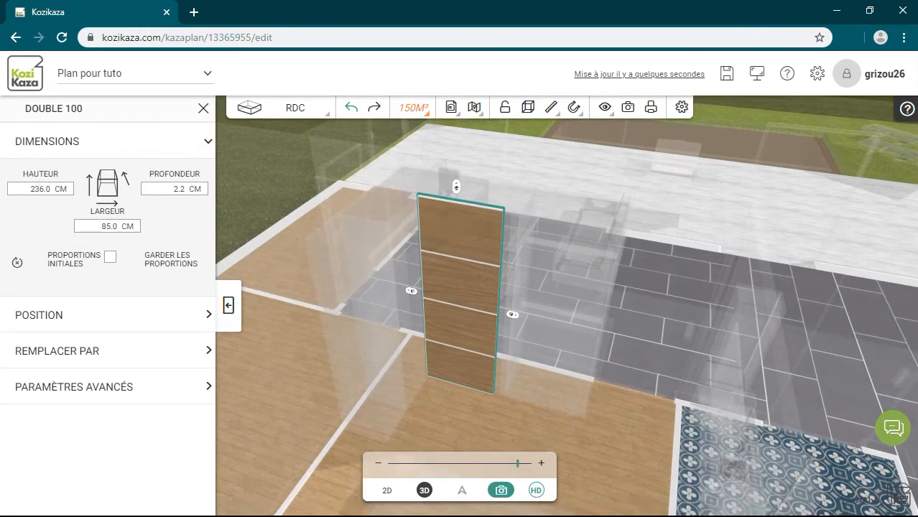
{"action": "left_click", "coordinate": [204, 108]}
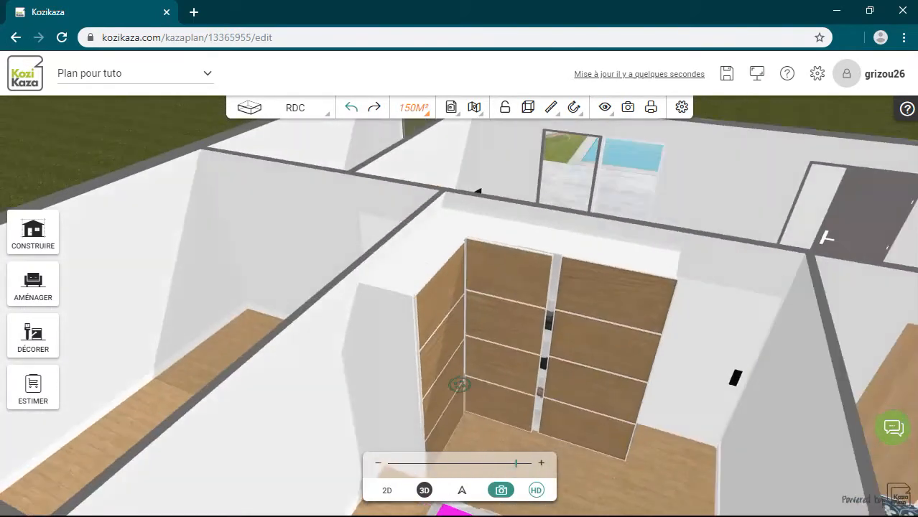
Step: Shift the L100 unit's oak DOUBLE 100 door toward the 85 cm oak door to narrow the gap between them
{"action": "left_click_drag", "start_coordinate": [595, 375], "coordinate": [593, 372]}
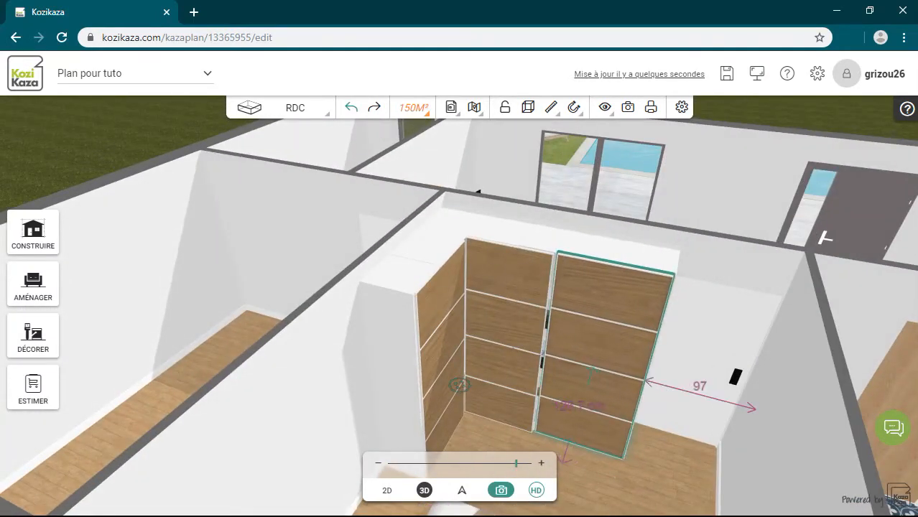
{"action": "left_click", "coordinate": [493, 361]}
{"action": "left_click_drag", "start_coordinate": [493, 360], "coordinate": [493, 361]}
Step: In the 2D plan, move the 85 cm oak door back to line up with the front of the shelf unit
{"action": "left_click_drag", "start_coordinate": [682, 352], "coordinate": [639, 384]}
{"action": "left_click", "coordinate": [387, 490]}
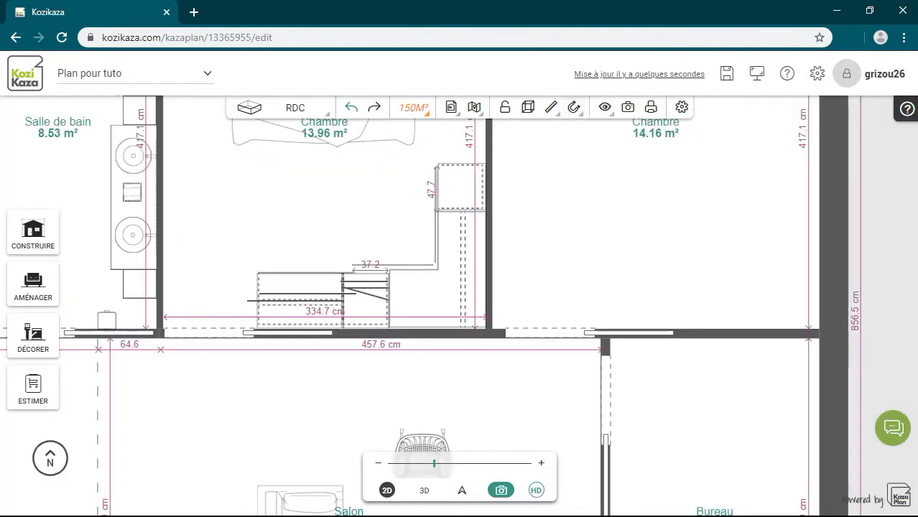
{"action": "left_click", "coordinate": [393, 265]}
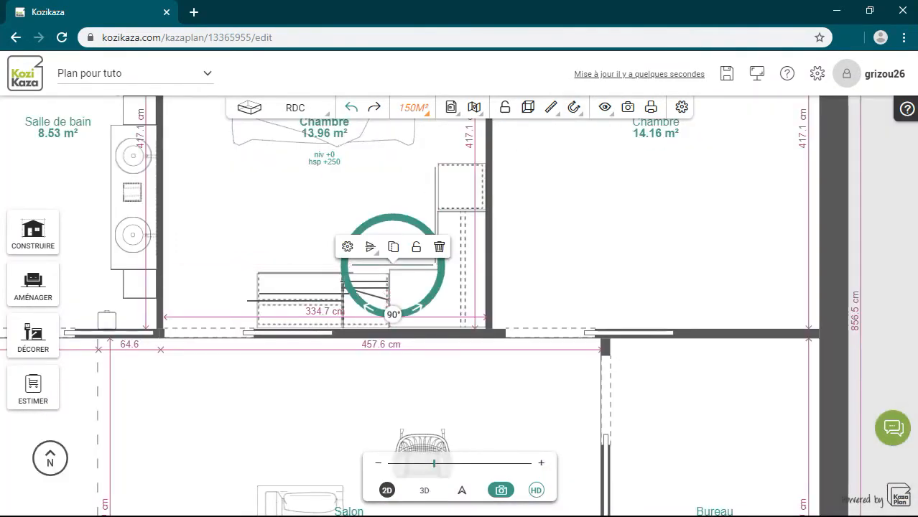
{"action": "left_click", "coordinate": [381, 270]}
{"action": "left_click_drag", "start_coordinate": [380, 270], "coordinate": [395, 272]}
{"action": "left_click", "coordinate": [393, 267]}
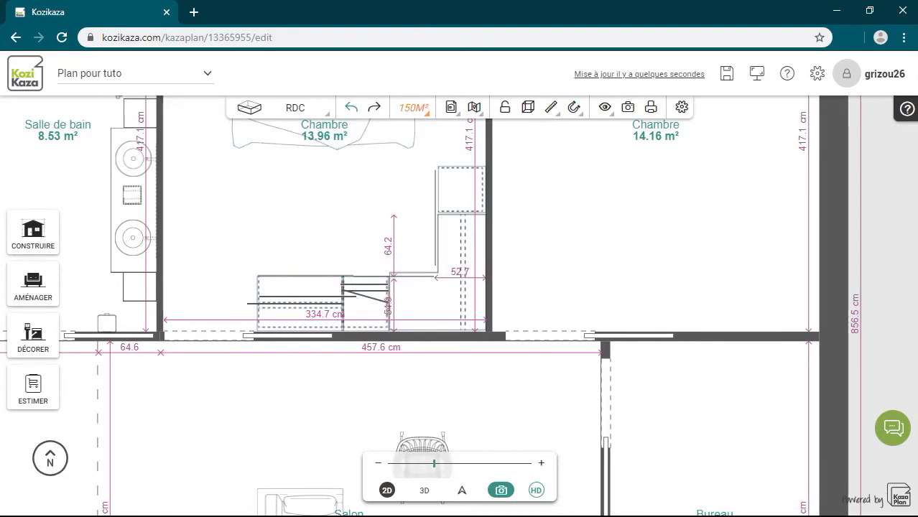
{"action": "left_click", "coordinate": [394, 276]}
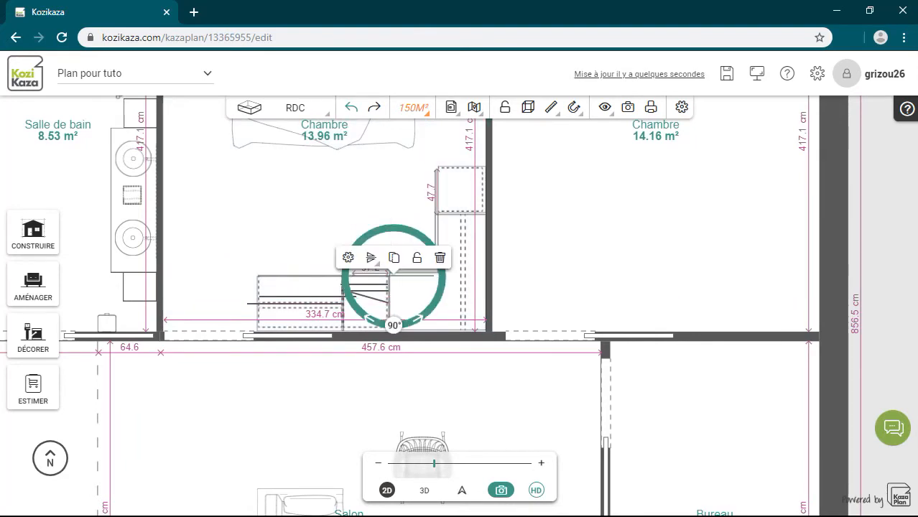
Step: Set the L100 ANGLE corner unit's width to 115.3 cm and move it back against the wall behind it
{"action": "left_click", "coordinate": [454, 287]}
{"action": "left_click", "coordinate": [391, 196]}
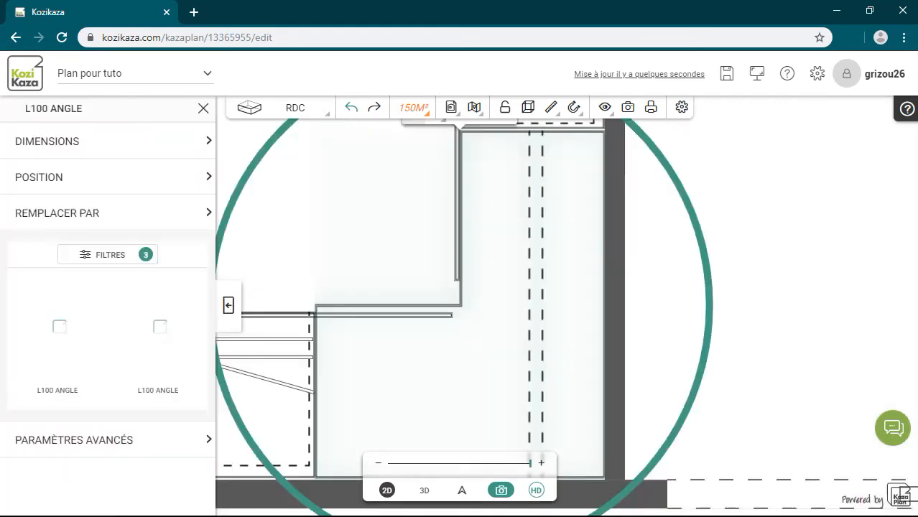
{"action": "left_click", "coordinate": [86, 141]}
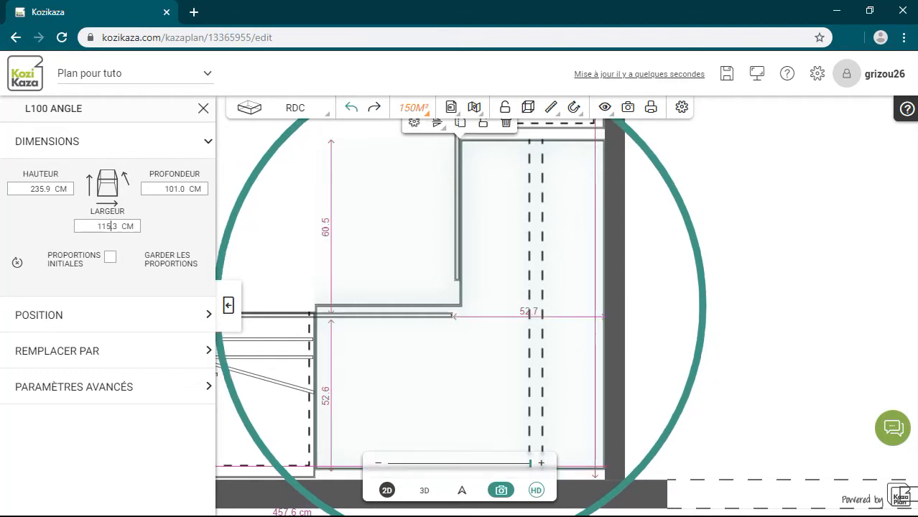
{"action": "left_click", "coordinate": [203, 108]}
{"action": "left_click_drag", "start_coordinate": [460, 388], "coordinate": [459, 400]}
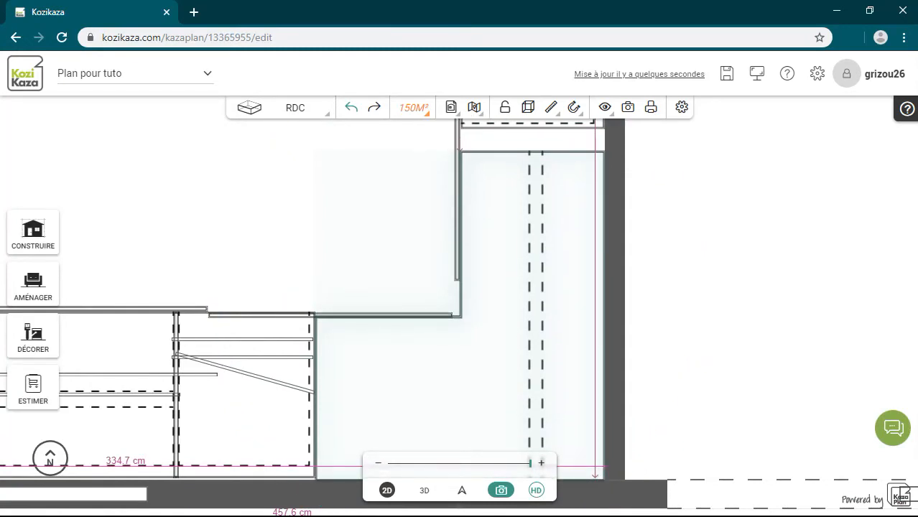
Step: Nudge the L50 shelf unit sideways against the L100 ANGLE corner unit and check its dimensions
{"action": "left_click", "coordinate": [330, 314]}
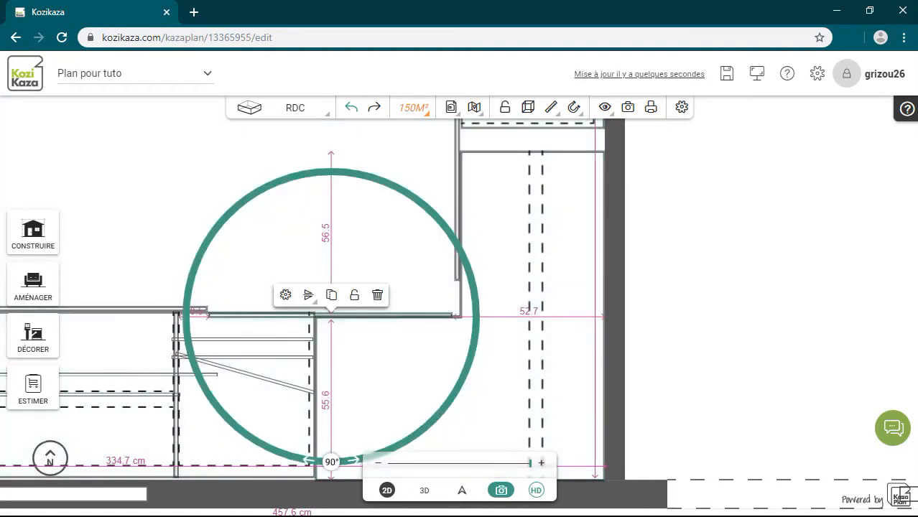
{"action": "left_click", "coordinate": [245, 402]}
{"action": "left_click", "coordinate": [244, 402]}
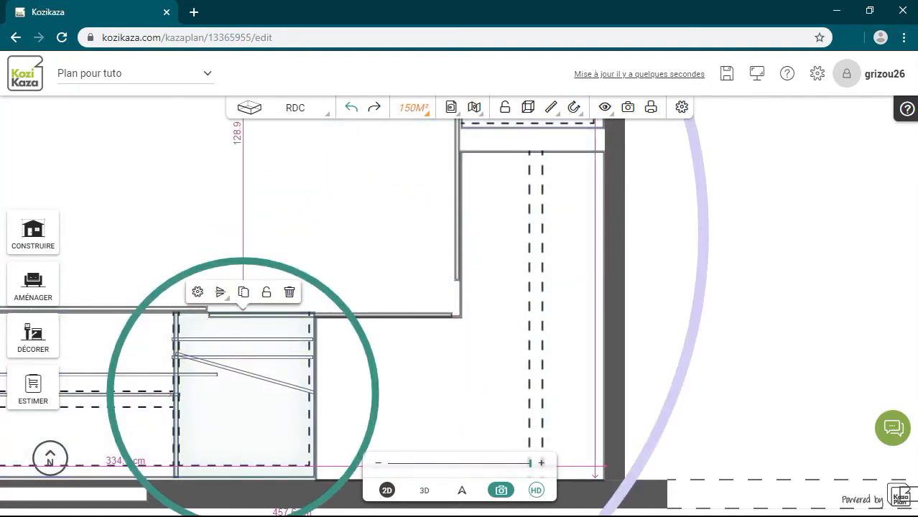
{"action": "key", "text": "Right"}
{"action": "key", "text": "Left"}
{"action": "key", "text": "Left"}
{"action": "key", "text": "Left"}
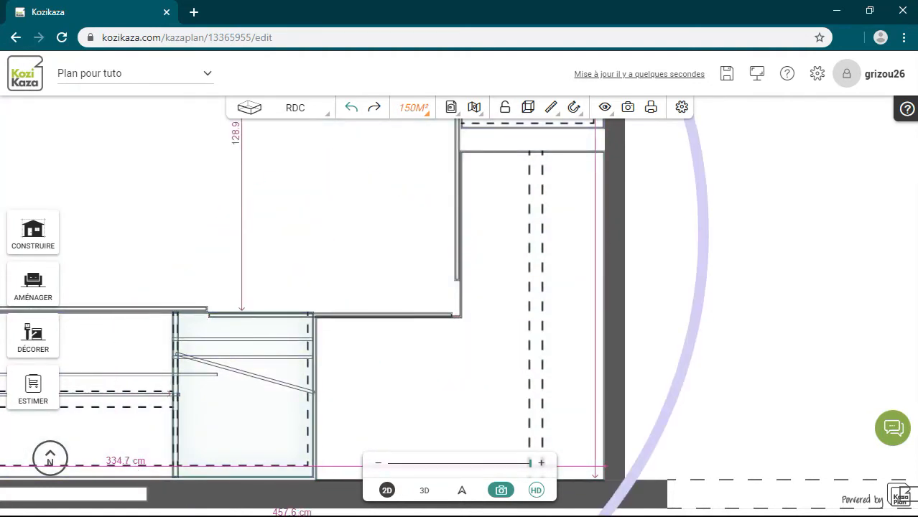
{"action": "key", "text": "Right"}
{"action": "key", "text": "Right"}
{"action": "key", "text": "Right"}
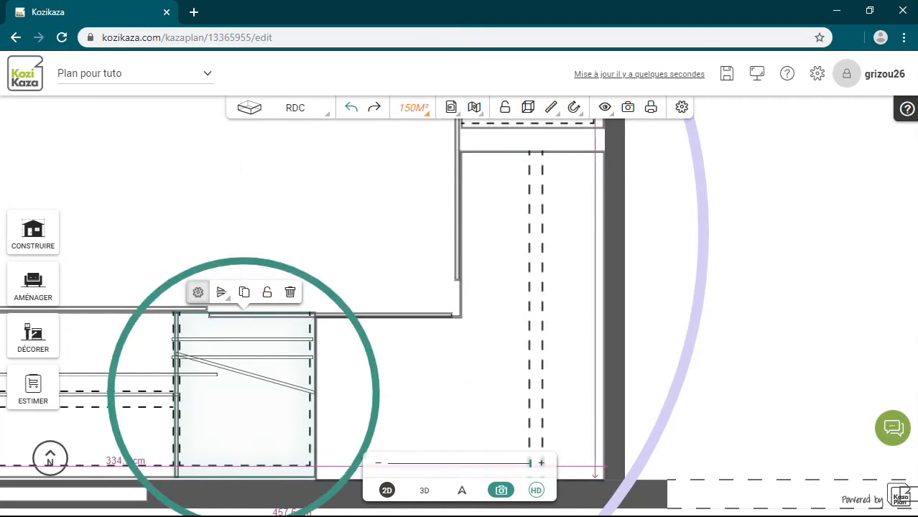
{"action": "left_click", "coordinate": [198, 292]}
{"action": "left_click", "coordinate": [47, 141]}
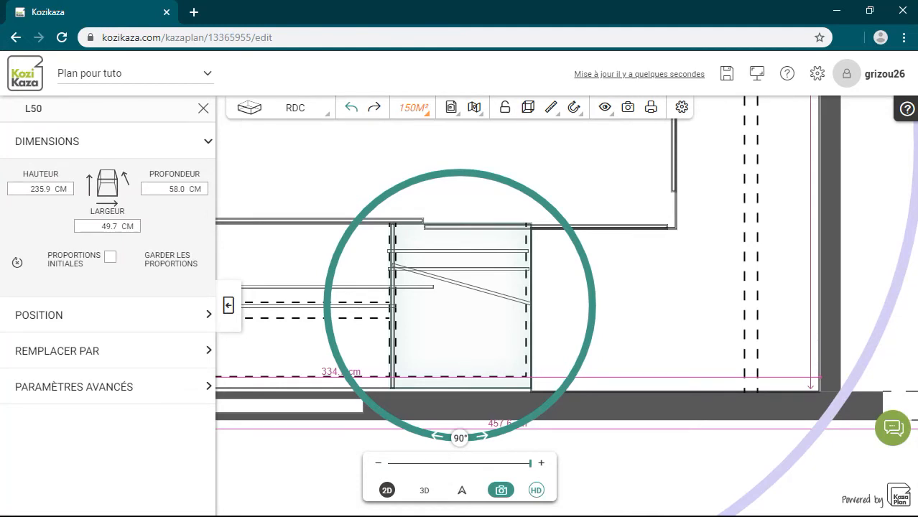
{"action": "left_click", "coordinate": [203, 109]}
Step: Set the L100 ANGLE corner unit's width to 120 cm and nudge it forward, clear of the back wall
{"action": "left_click", "coordinate": [618, 305]}
{"action": "left_click", "coordinate": [419, 228]}
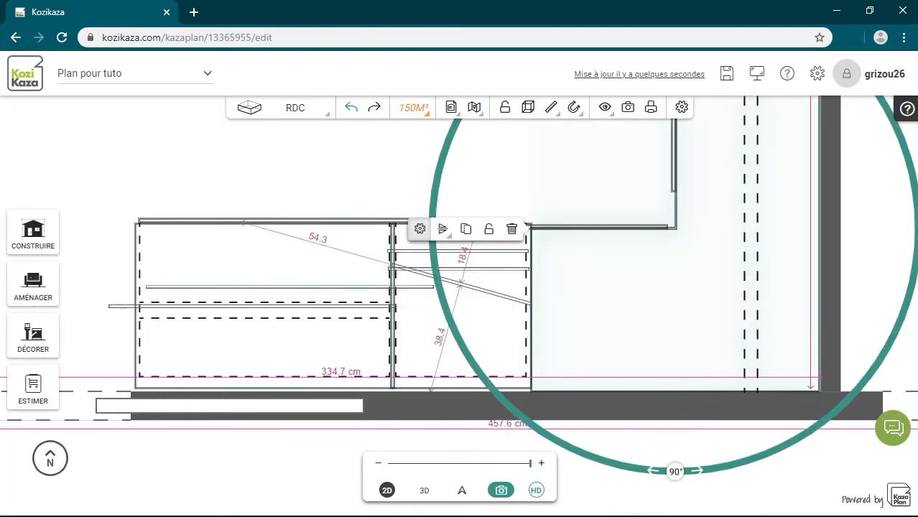
{"action": "left_click", "coordinate": [47, 141]}
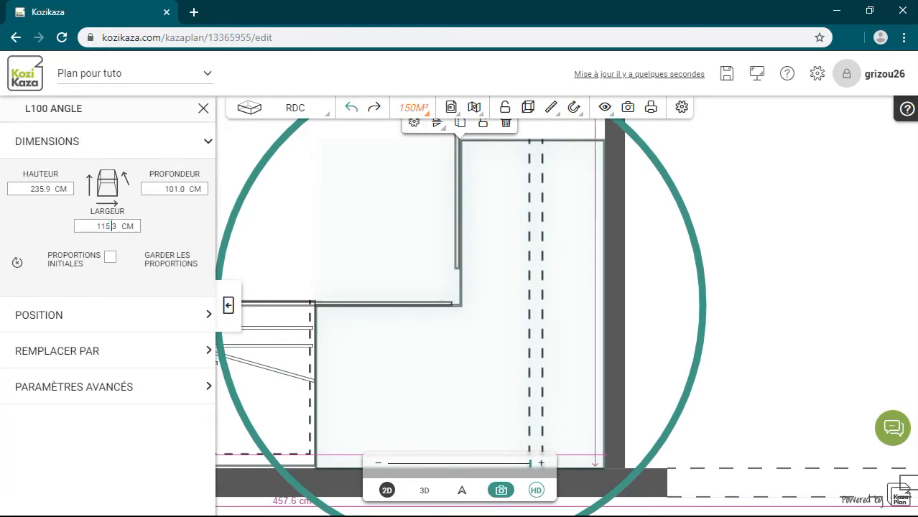
{"action": "double_click", "coordinate": [115, 226]}
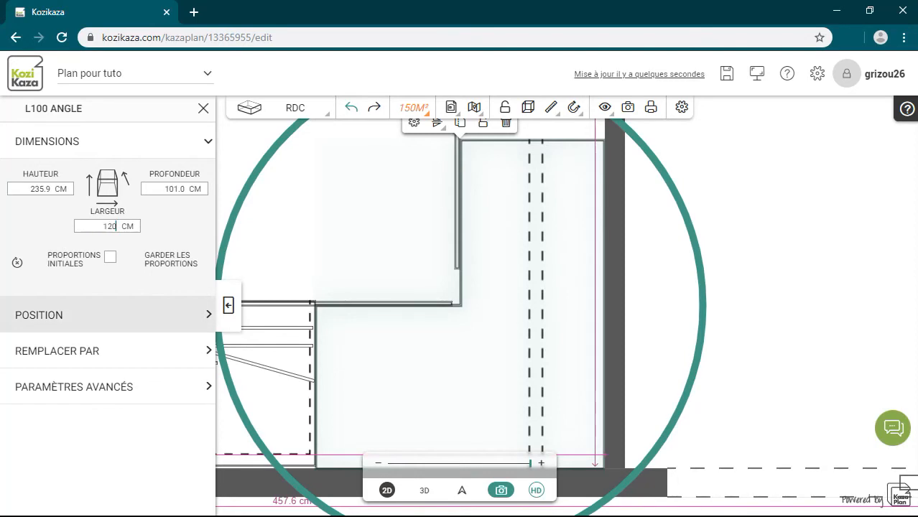
{"action": "key", "text": "Return"}
{"action": "left_click", "coordinate": [203, 108]}
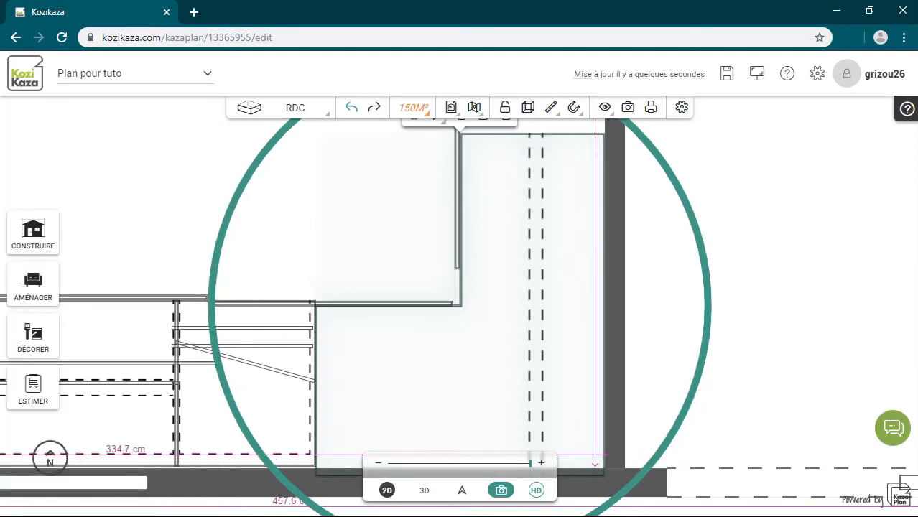
{"action": "key", "text": "Up"}
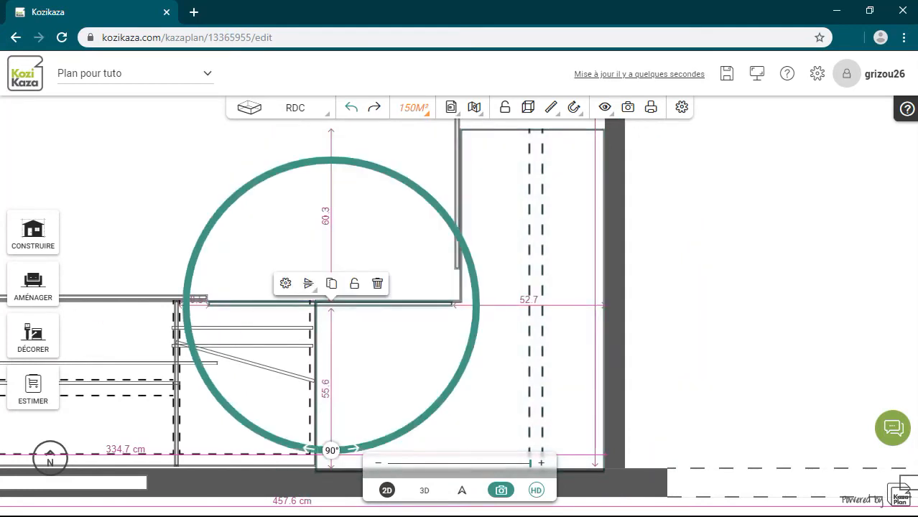
Step: Move the 85 cm oak door forward and sideways so it sits in front of the corner unit's inner edge
{"action": "key", "text": "Up"}
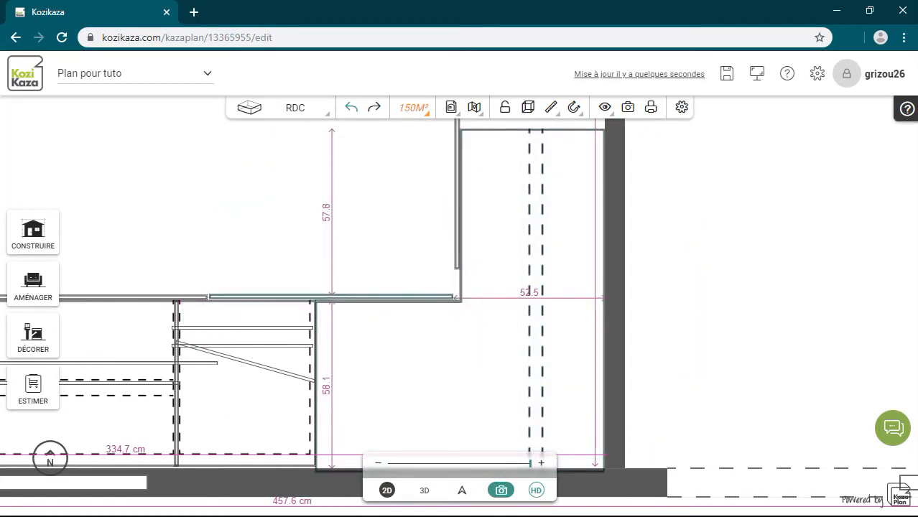
{"action": "key", "text": "Right"}
{"action": "key", "text": "Right"}
{"action": "left_click_drag", "start_coordinate": [340, 296], "coordinate": [338, 298]}
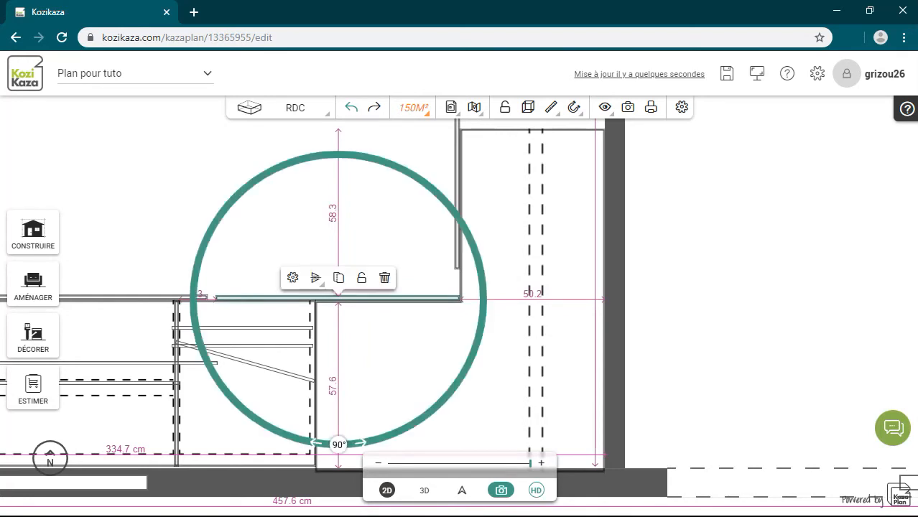
Step: Set the 85 cm oak door's width to 90 cm and shift it back into line with the corner unit's inner edge
{"action": "left_click", "coordinate": [293, 277]}
{"action": "left_click", "coordinate": [46, 142]}
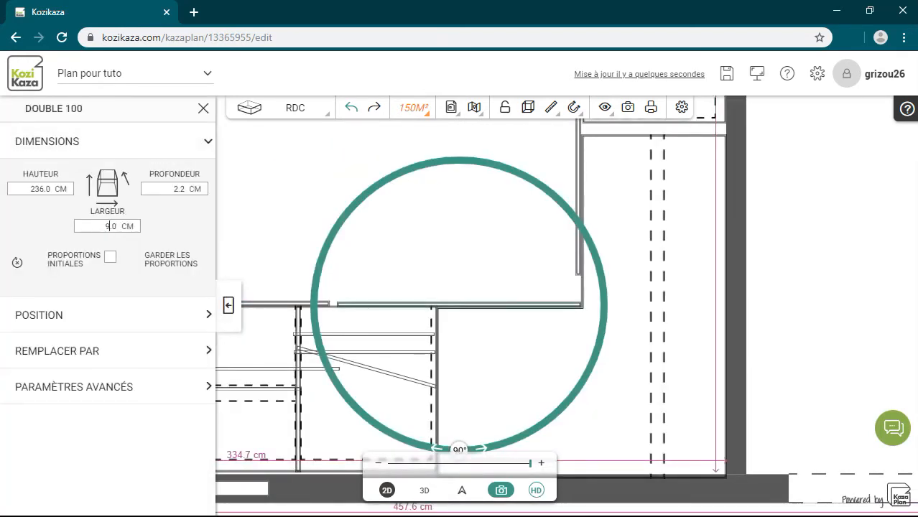
{"action": "type", "text": "0"}
{"action": "key", "text": "Return"}
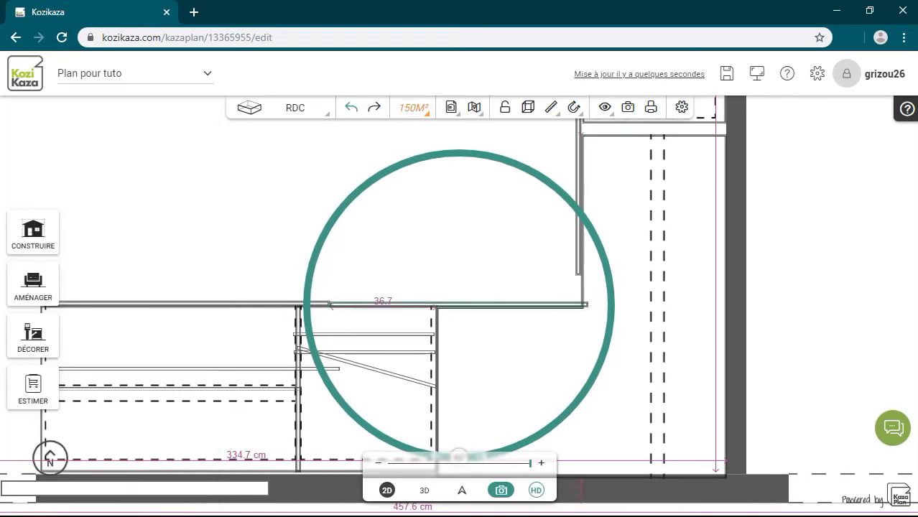
{"action": "left_click_drag", "start_coordinate": [458, 305], "coordinate": [182, 303]}
{"action": "left_click", "coordinate": [503, 359]}
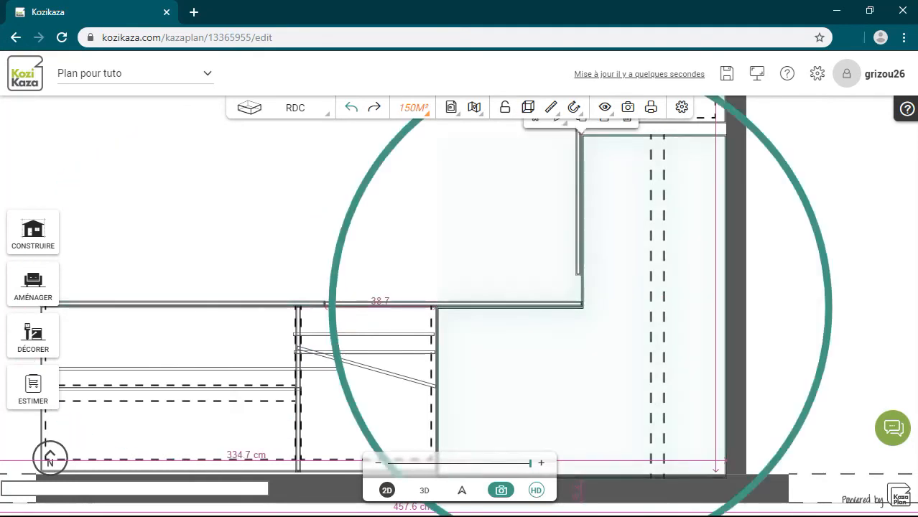
Step: Move the square unit on the side wall against the corner unit to close the gap between them
{"action": "left_click_drag", "start_coordinate": [402, 215], "coordinate": [325, 378]}
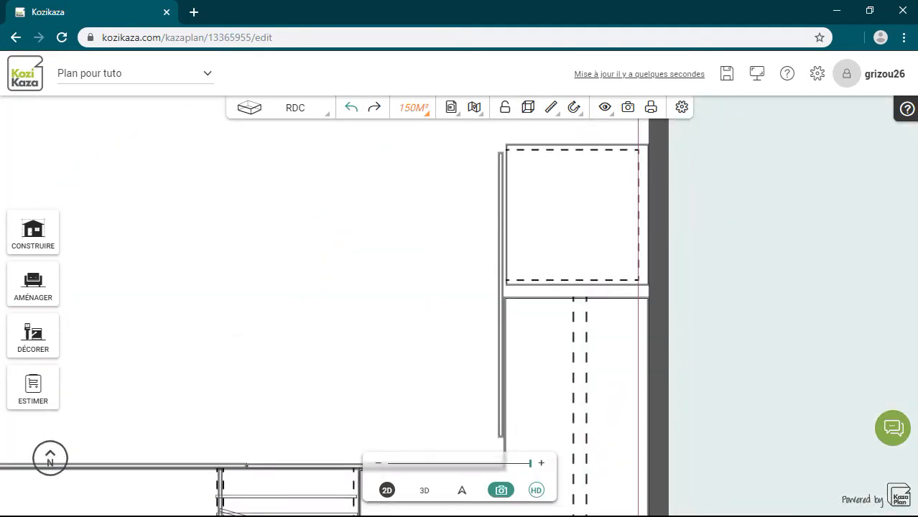
{"action": "left_click", "coordinate": [501, 294]}
{"action": "left_click_drag", "start_coordinate": [402, 287], "coordinate": [360, 299]}
{"action": "left_click", "coordinate": [351, 107]}
{"action": "left_click", "coordinate": [514, 259]}
{"action": "left_click_drag", "start_coordinate": [458, 307], "coordinate": [462, 307]}
Step: Try a width of 120 cm for the oak DOUBLE 100 door on the side wall's units
{"action": "left_click", "coordinate": [417, 148]}
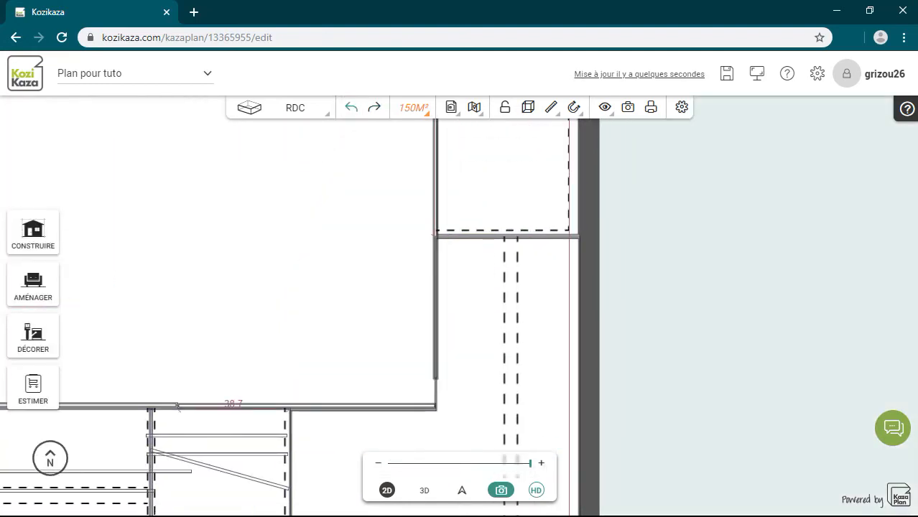
{"action": "left_click", "coordinate": [100, 141]}
{"action": "double_click", "coordinate": [105, 224]}
{"action": "type", "text": "120"}
{"action": "key", "text": "Return"}
{"action": "left_click", "coordinate": [718, 287]}
Step: Set the side wall's oak DOUBLE 100 door to 110.5 cm wide, align it with the units, and switch to the 3D view
{"action": "left_click", "coordinate": [422, 295]}
{"action": "left_click", "coordinate": [310, 297]}
{"action": "left_click", "coordinate": [79, 142]}
{"action": "left_click_drag", "start_coordinate": [108, 226], "coordinate": [102, 226]}
{"action": "type", "text": "1"}
{"action": "left_click_drag", "start_coordinate": [458, 306], "coordinate": [458, 322]}
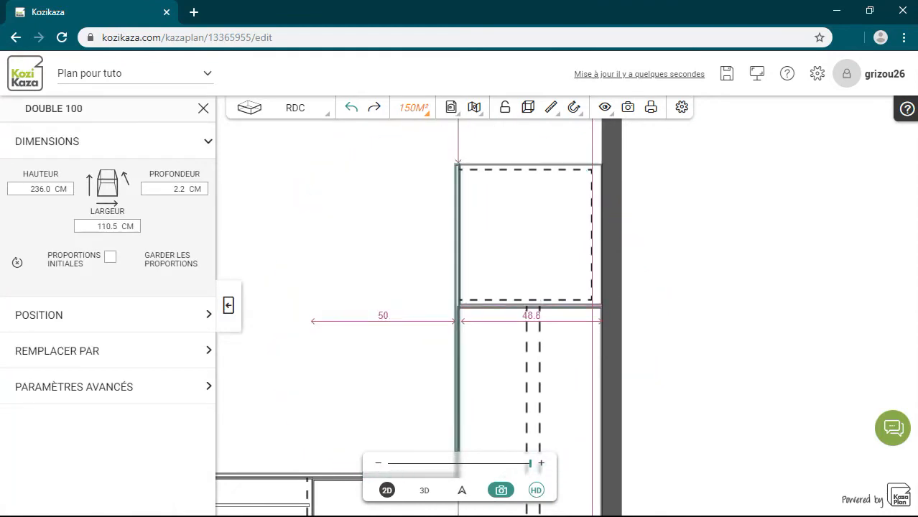
{"action": "left_click_drag", "start_coordinate": [345, 316], "coordinate": [325, 198]}
{"action": "left_click", "coordinate": [430, 416]}
{"action": "left_click", "coordinate": [425, 490]}
{"action": "left_click", "coordinate": [34, 336]}
{"action": "left_click", "coordinate": [44, 110]}
{"action": "scroll", "coordinate": [474, 309], "scroll_direction": "down", "scroll_amount": 2}
{"action": "left_click", "coordinate": [474, 309]}
{"action": "mouse_move", "coordinate": [575, 301]}
{"action": "left_mouse_down"}
{"action": "mouse_move", "coordinate": [610, 305]}
{"action": "mouse_move", "coordinate": [431, 309]}
{"action": "left_mouse_up"}
{"action": "left_click", "coordinate": [351, 107]}
{"action": "left_click", "coordinate": [204, 109]}
{"action": "left_click", "coordinate": [495, 190]}
{"action": "left_click_drag", "start_coordinate": [575, 309], "coordinate": [610, 288]}
{"action": "left_click", "coordinate": [203, 109]}
Step: Paint the outer surfaces of the corner dressing units with a light grey from the Luxens paints
{"action": "left_click", "coordinate": [44, 110]}
{"action": "scroll", "coordinate": [129, 223], "scroll_direction": "up", "scroll_amount": 1}
{"action": "left_click", "coordinate": [136, 171]}
{"action": "scroll", "coordinate": [180, 155], "scroll_direction": "down", "scroll_amount": 1}
{"action": "left_click", "coordinate": [180, 267]}
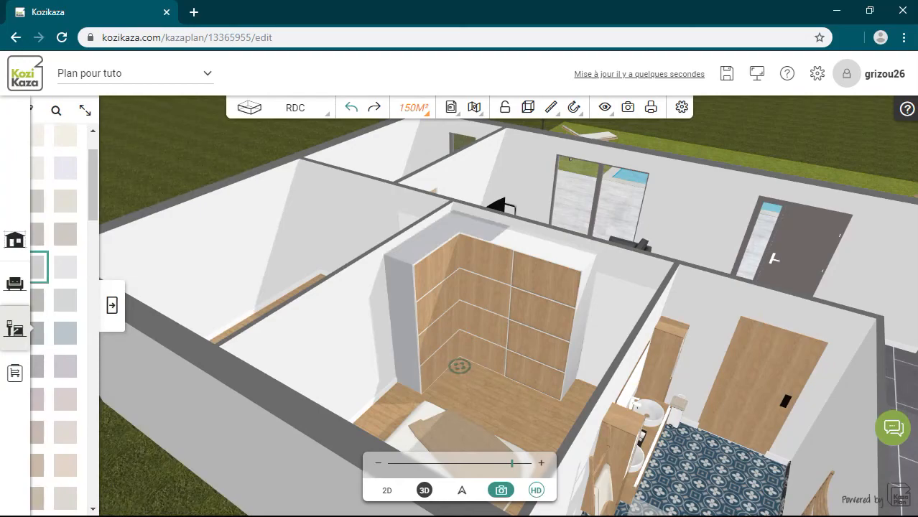
{"action": "scroll", "coordinate": [459, 366], "scroll_direction": "up", "scroll_amount": 3}
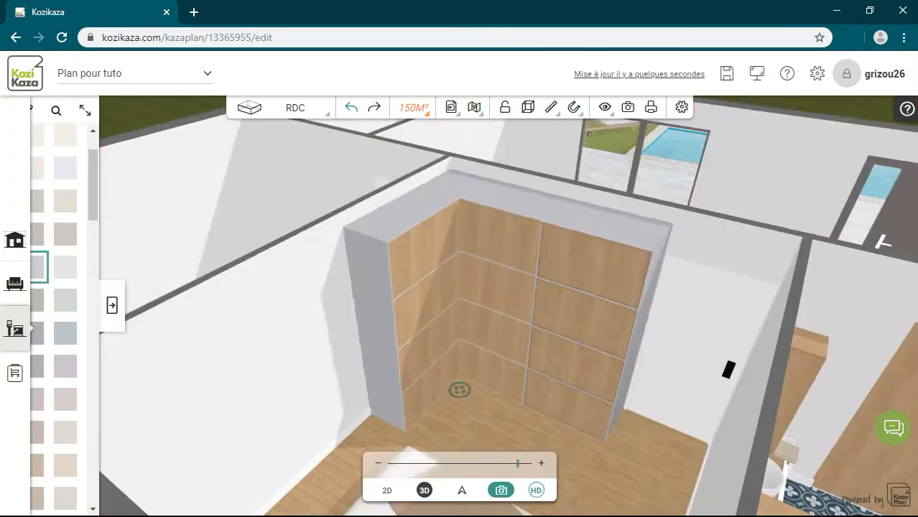
{"action": "scroll", "coordinate": [460, 369], "scroll_direction": "down", "scroll_amount": 3}
{"action": "left_click", "coordinate": [618, 316]}
{"action": "mouse_move", "coordinate": [460, 323]}
{"action": "left_mouse_down"}
{"action": "mouse_move", "coordinate": [524, 324]}
{"action": "mouse_move", "coordinate": [459, 323]}
{"action": "left_mouse_up"}
{"action": "left_click", "coordinate": [345, 337]}
{"action": "left_click_drag", "start_coordinate": [574, 323], "coordinate": [345, 324]}
{"action": "mouse_move", "coordinate": [460, 359]}
{"action": "left_mouse_down"}
{"action": "mouse_move", "coordinate": [287, 355]}
{"action": "mouse_move", "coordinate": [366, 362]}
{"action": "left_mouse_up"}
Step: Paint the bedroom wall behind the bed in a dark teal Luxens paint
{"action": "mouse_move", "coordinate": [90, 312]}
{"action": "scroll", "coordinate": [178, 316], "scroll_direction": "down", "scroll_amount": 8}
{"action": "scroll", "coordinate": [179, 353], "scroll_direction": "down", "scroll_amount": 4}
{"action": "left_click", "coordinate": [80, 463]}
{"action": "left_click", "coordinate": [260, 222]}
{"action": "left_click_drag", "start_coordinate": [459, 323], "coordinate": [747, 309]}
Step: Paint the remaining bedroom walls with the very light off-white Luxens shade
{"action": "mouse_move", "coordinate": [89, 315]}
{"action": "scroll", "coordinate": [179, 315], "scroll_direction": "up", "scroll_amount": 3}
{"action": "scroll", "coordinate": [179, 314], "scroll_direction": "up", "scroll_amount": 10}
{"action": "left_click", "coordinate": [179, 140]}
{"action": "left_click", "coordinate": [327, 342]}
{"action": "left_click", "coordinate": [639, 342]}
{"action": "left_click", "coordinate": [704, 308]}
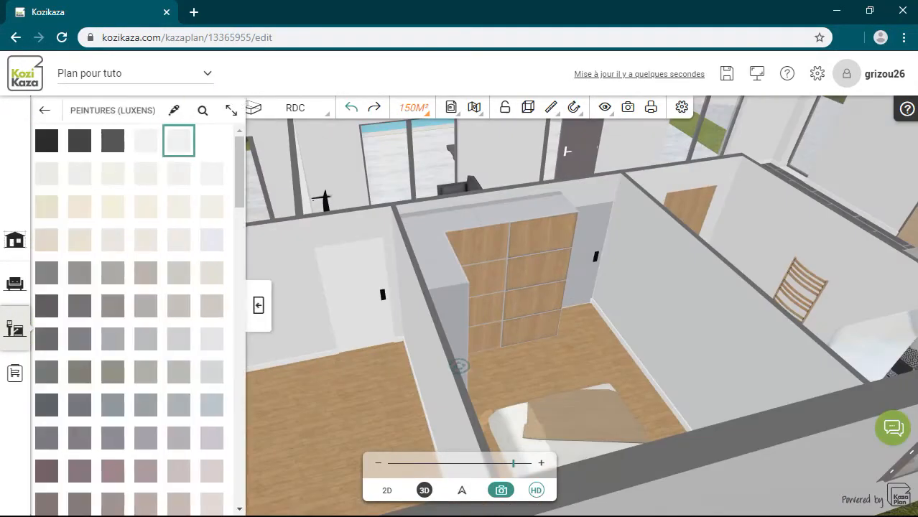
{"action": "mouse_move", "coordinate": [618, 308]}
{"action": "left_mouse_down"}
{"action": "mouse_move", "coordinate": [345, 345]}
{"action": "mouse_move", "coordinate": [446, 337]}
{"action": "mouse_move", "coordinate": [474, 305]}
{"action": "left_mouse_up"}
Step: Sample the rustic oak finish from the dressing doors and apply it to the bedroom's grey sliding door
{"action": "mouse_move", "coordinate": [72, 216]}
{"action": "left_click", "coordinate": [46, 109]}
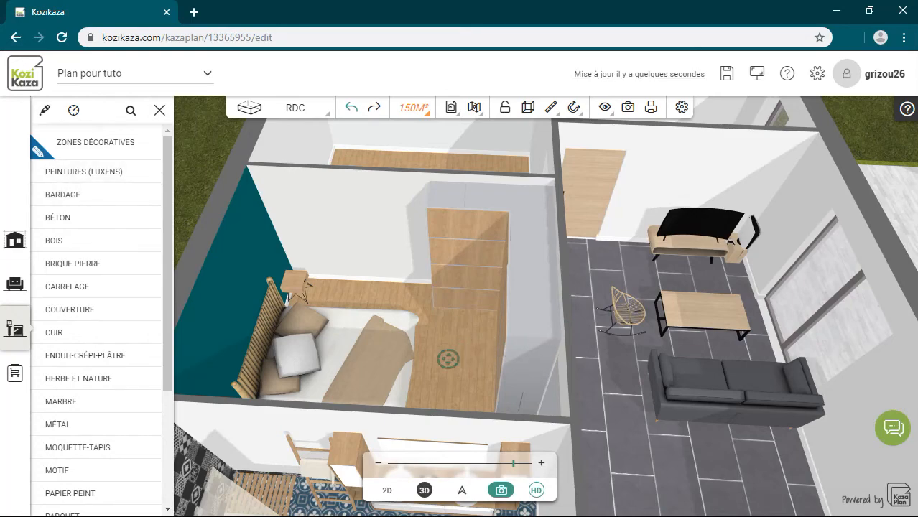
{"action": "left_click_drag", "start_coordinate": [459, 348], "coordinate": [676, 294]}
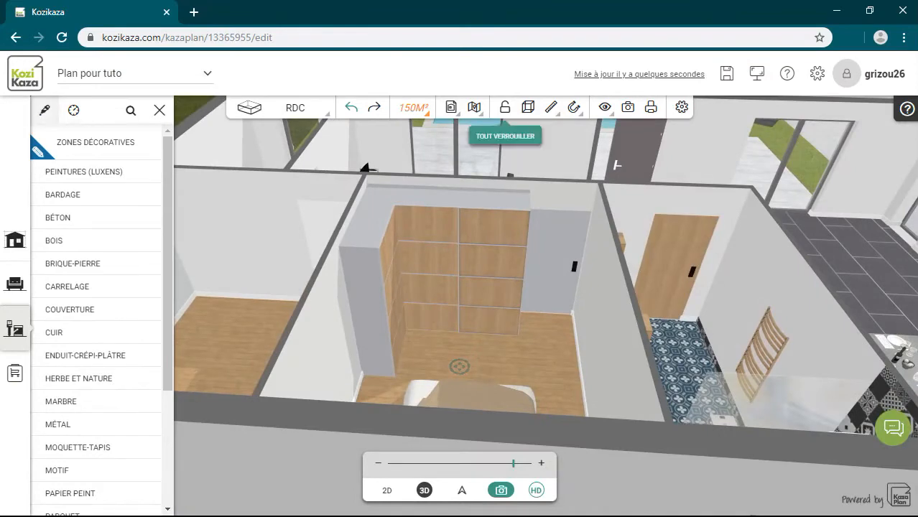
{"action": "left_click", "coordinate": [492, 260]}
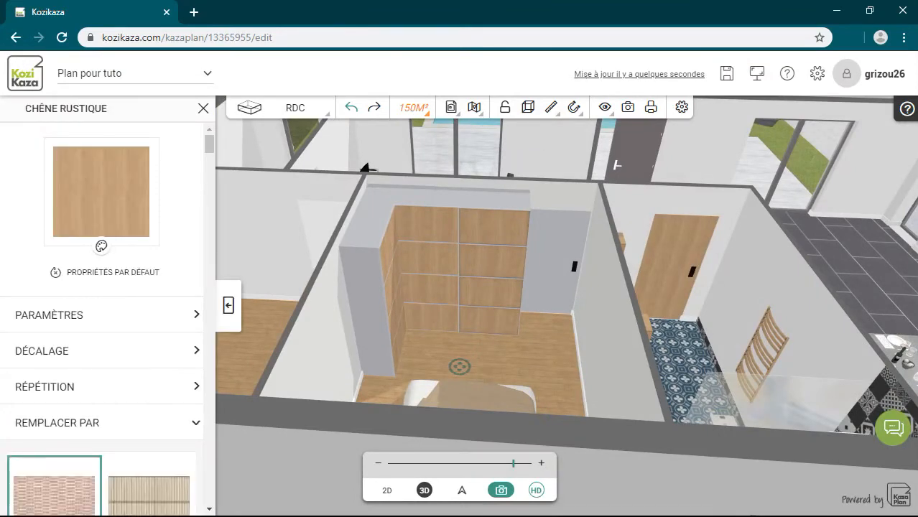
{"action": "left_click", "coordinate": [555, 261]}
{"action": "mouse_move", "coordinate": [546, 316]}
{"action": "left_mouse_down"}
{"action": "mouse_move", "coordinate": [474, 301]}
{"action": "mouse_move", "coordinate": [535, 276]}
{"action": "mouse_move", "coordinate": [589, 323]}
{"action": "mouse_move", "coordinate": [648, 321]}
{"action": "mouse_move", "coordinate": [669, 332]}
{"action": "mouse_move", "coordinate": [718, 302]}
{"action": "mouse_move", "coordinate": [623, 323]}
{"action": "mouse_move", "coordinate": [556, 303]}
{"action": "mouse_move", "coordinate": [435, 316]}
{"action": "mouse_move", "coordinate": [416, 327]}
{"action": "mouse_move", "coordinate": [427, 375]}
{"action": "left_mouse_up"}
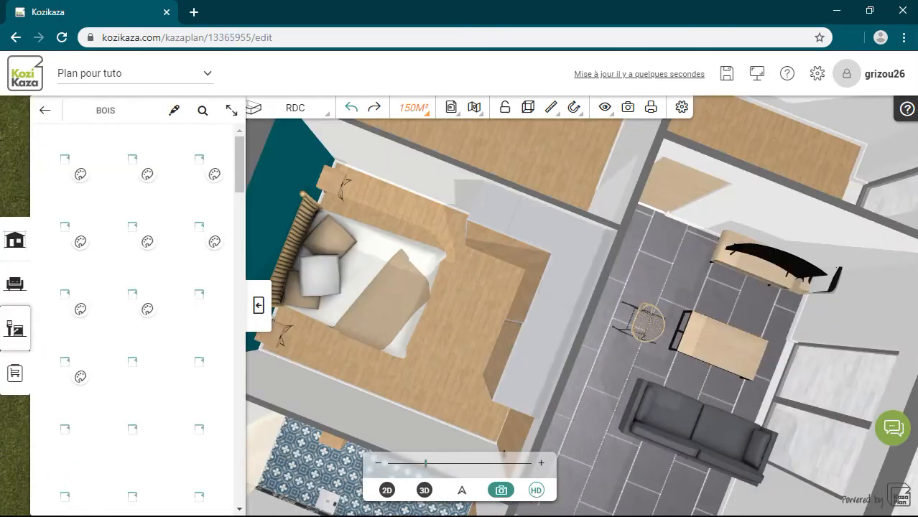
Step: In the 2D plan, shift the bed slightly so it is centred between the bedside tables, and return to the 3D view
{"action": "left_click", "coordinate": [387, 490]}
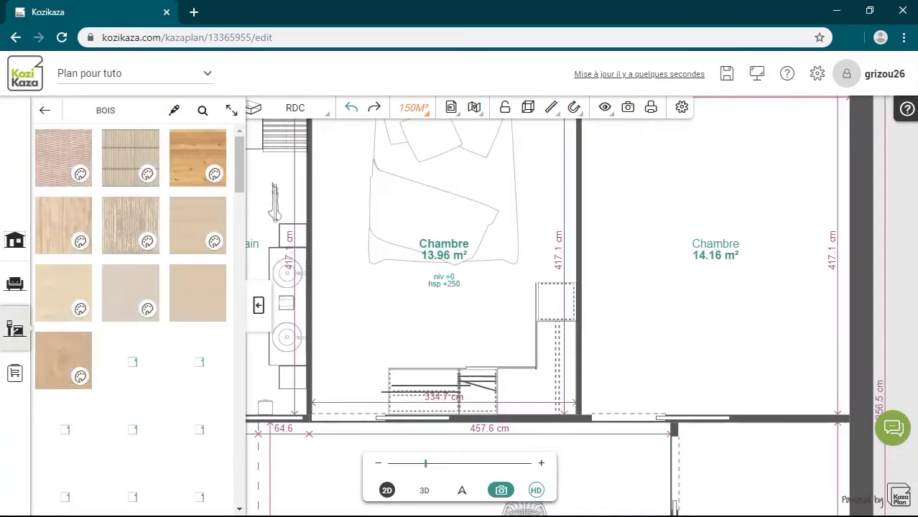
{"action": "left_click", "coordinate": [441, 205]}
{"action": "left_click_drag", "start_coordinate": [440, 205], "coordinate": [435, 204]}
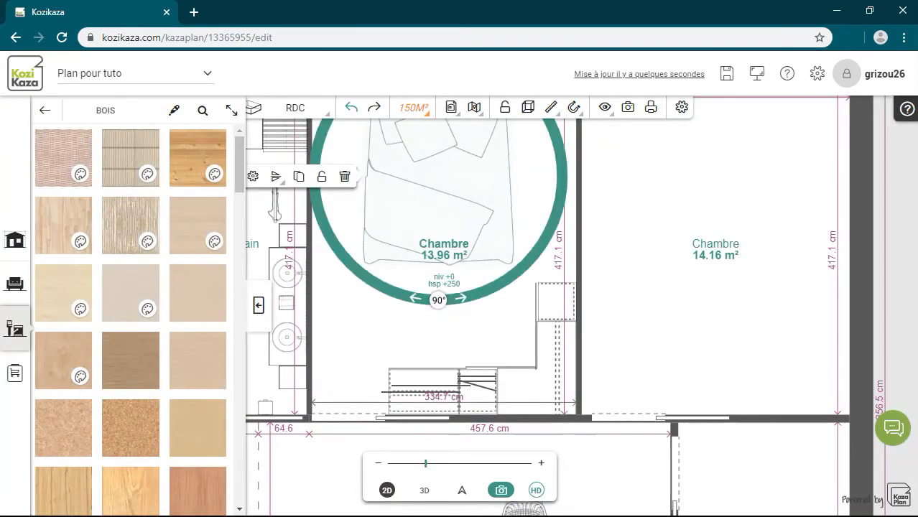
{"action": "left_click_drag", "start_coordinate": [434, 339], "coordinate": [439, 421]}
{"action": "left_click", "coordinate": [439, 422]}
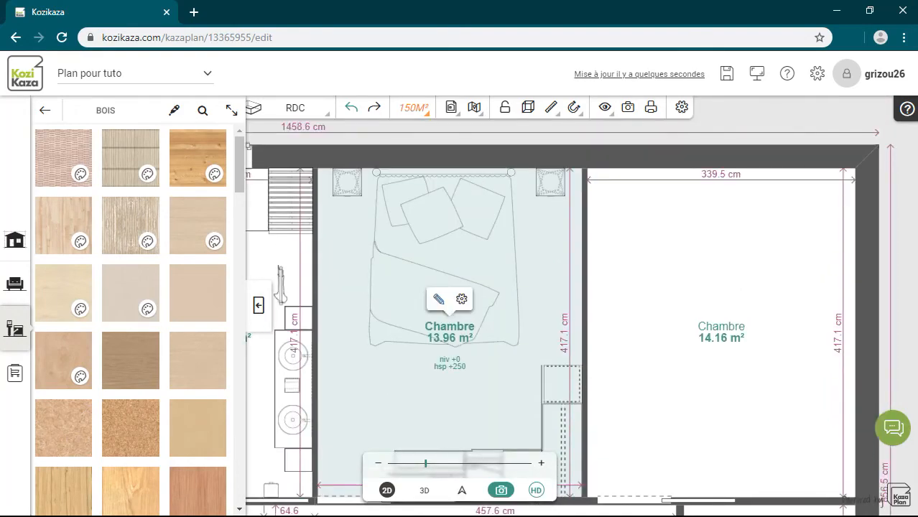
{"action": "left_click", "coordinate": [423, 489]}
{"action": "mouse_move", "coordinate": [460, 362]}
{"action": "left_mouse_down"}
{"action": "mouse_move", "coordinate": [528, 359]}
{"action": "mouse_move", "coordinate": [530, 384]}
{"action": "mouse_move", "coordinate": [532, 352]}
{"action": "mouse_move", "coordinate": [583, 364]}
{"action": "mouse_move", "coordinate": [623, 397]}
{"action": "mouse_move", "coordinate": [639, 397]}
{"action": "mouse_move", "coordinate": [629, 409]}
{"action": "mouse_move", "coordinate": [686, 370]}
{"action": "mouse_move", "coordinate": [653, 402]}
{"action": "mouse_move", "coordinate": [524, 395]}
{"action": "left_mouse_up"}
{"action": "left_click_drag", "start_coordinate": [344, 398], "coordinate": [64, 162]}
Step: Open the Cadre et miroir category under Déco et équipement in the furnishing catalogue
{"action": "left_click", "coordinate": [44, 110]}
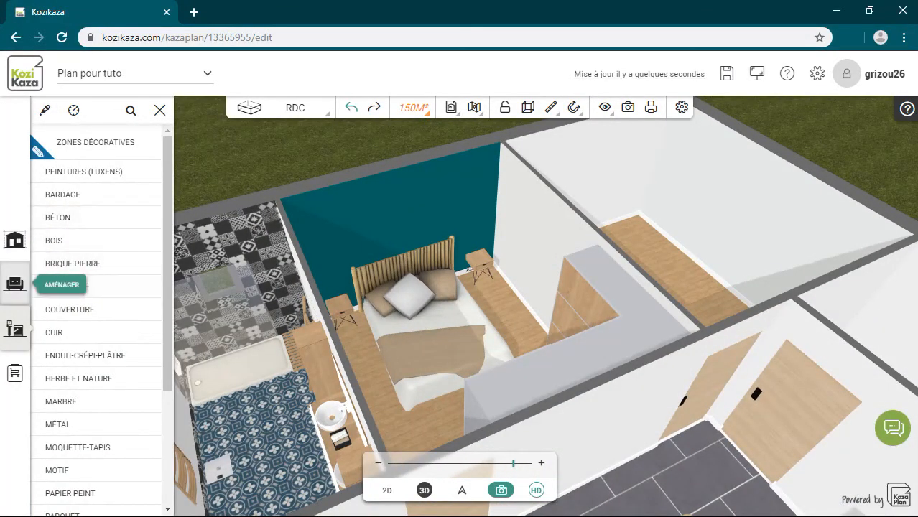
{"action": "left_click", "coordinate": [15, 284]}
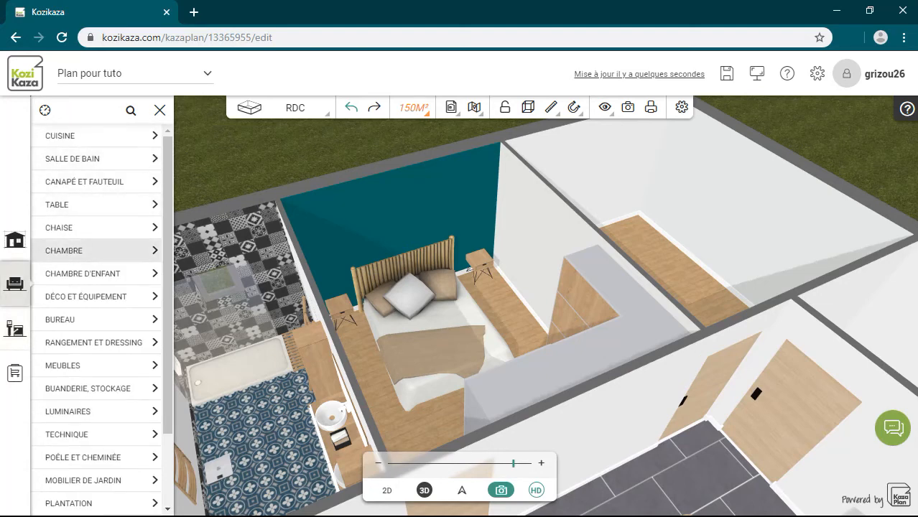
{"action": "left_click", "coordinate": [85, 296]}
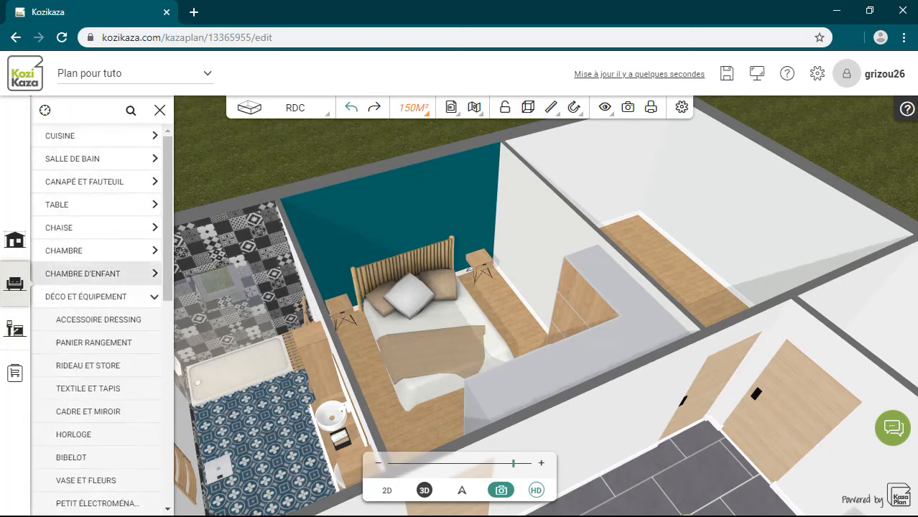
{"action": "scroll", "coordinate": [94, 344], "scroll_direction": "down", "scroll_amount": 1}
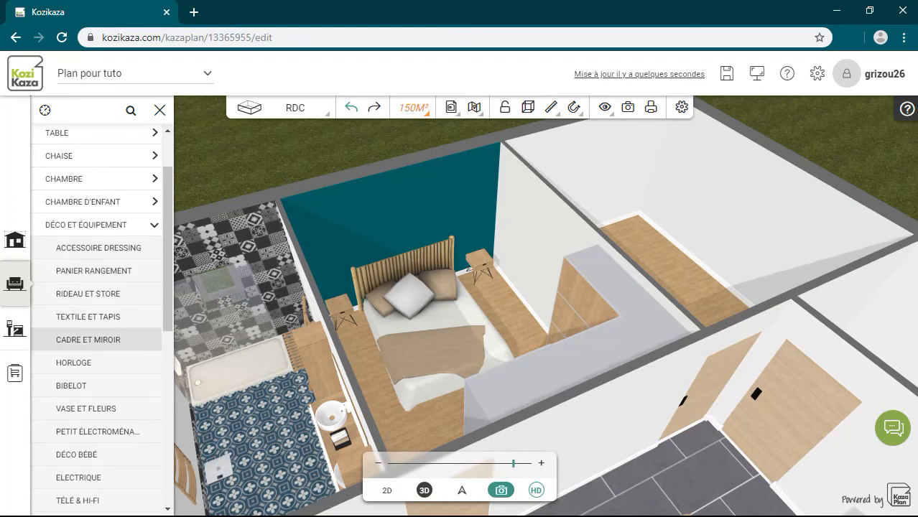
{"action": "left_click", "coordinate": [88, 339]}
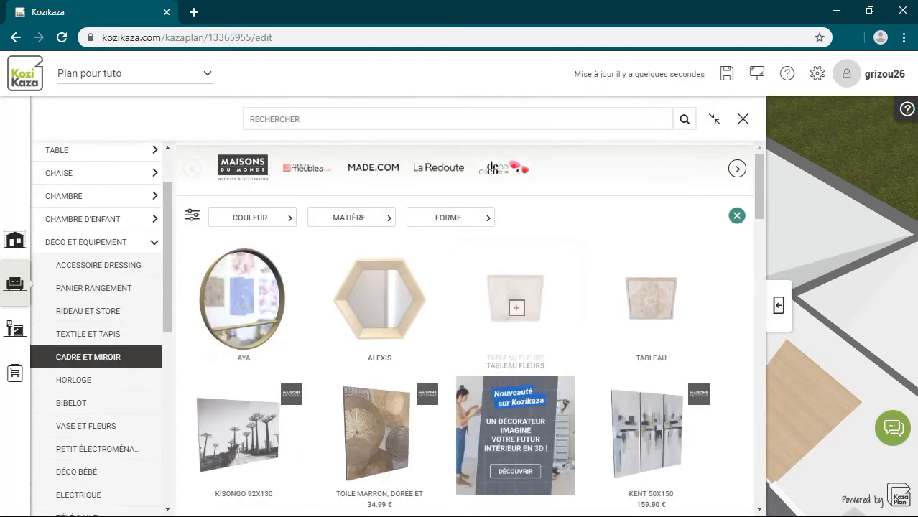
Step: Look through the pictures and mirrors in the Cadre et miroir category for wall decor for the bedroom
{"action": "scroll", "coordinate": [516, 237], "scroll_direction": "down", "scroll_amount": 2}
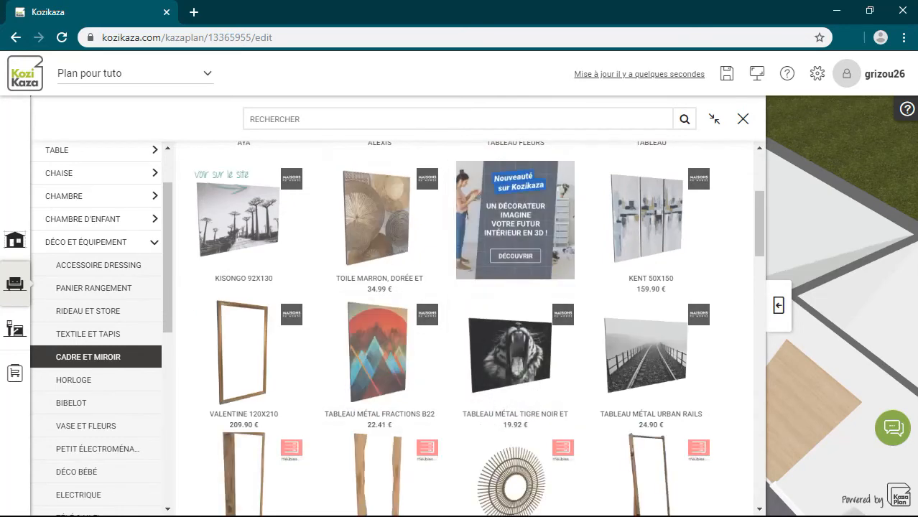
{"action": "mouse_move", "coordinate": [244, 222]}
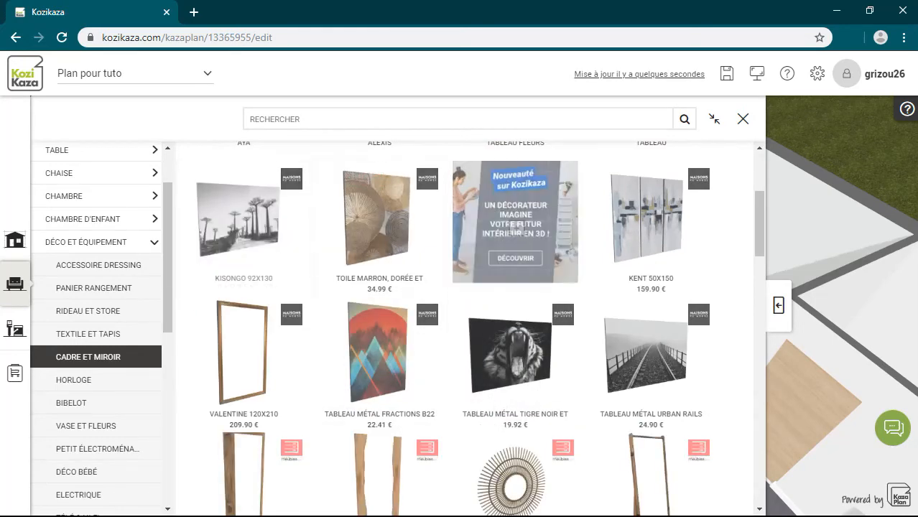
{"action": "scroll", "coordinate": [646, 230], "scroll_direction": "down", "scroll_amount": 1}
{"action": "scroll", "coordinate": [646, 287], "scroll_direction": "down", "scroll_amount": 4}
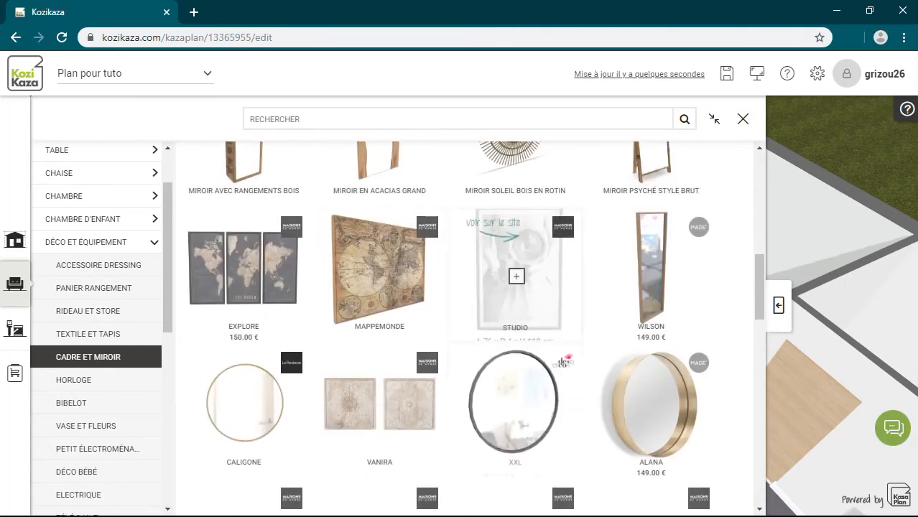
{"action": "scroll", "coordinate": [381, 302], "scroll_direction": "down", "scroll_amount": 5}
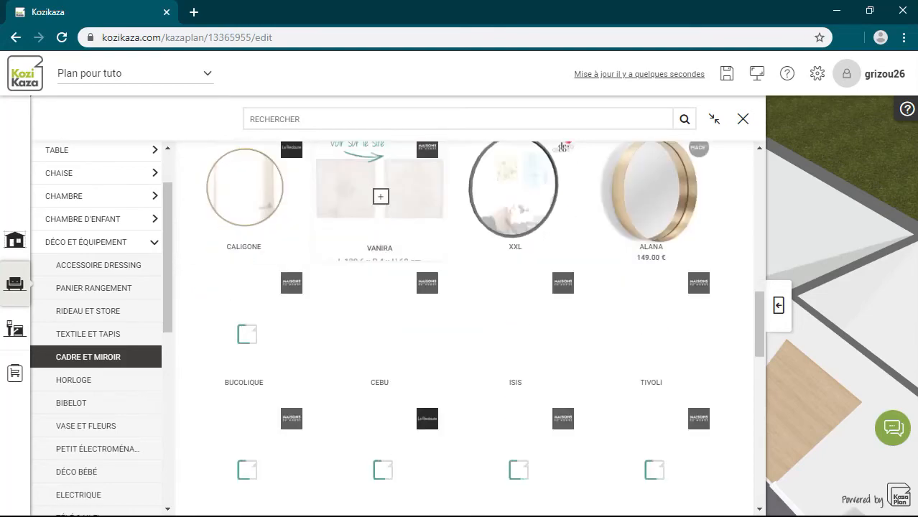
{"action": "scroll", "coordinate": [515, 360], "scroll_direction": "down", "scroll_amount": 5}
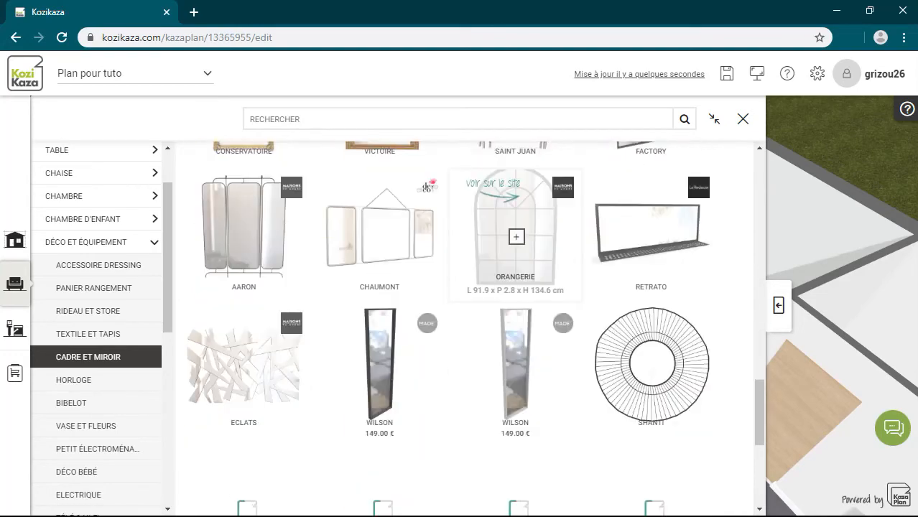
{"action": "scroll", "coordinate": [514, 359], "scroll_direction": "down", "scroll_amount": 4}
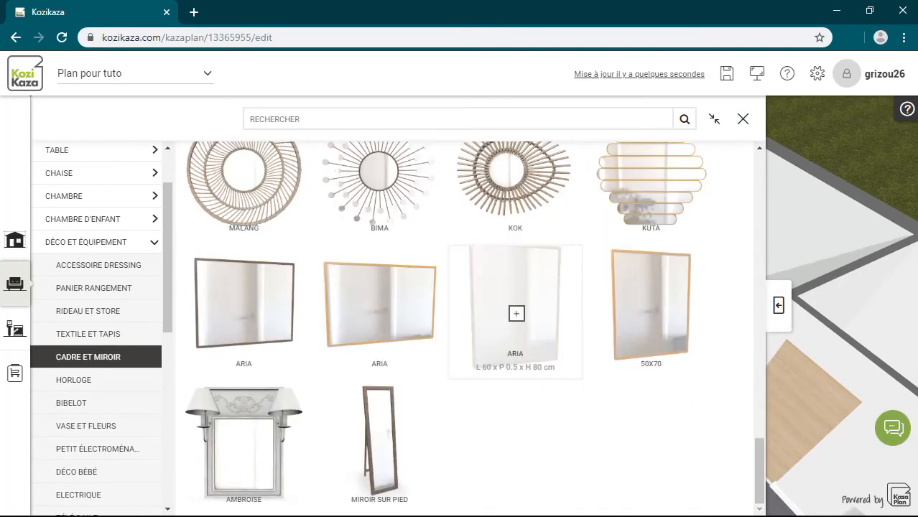
{"action": "scroll", "coordinate": [515, 359], "scroll_direction": "up", "scroll_amount": 6}
{"action": "scroll", "coordinate": [515, 359], "scroll_direction": "up", "scroll_amount": 8}
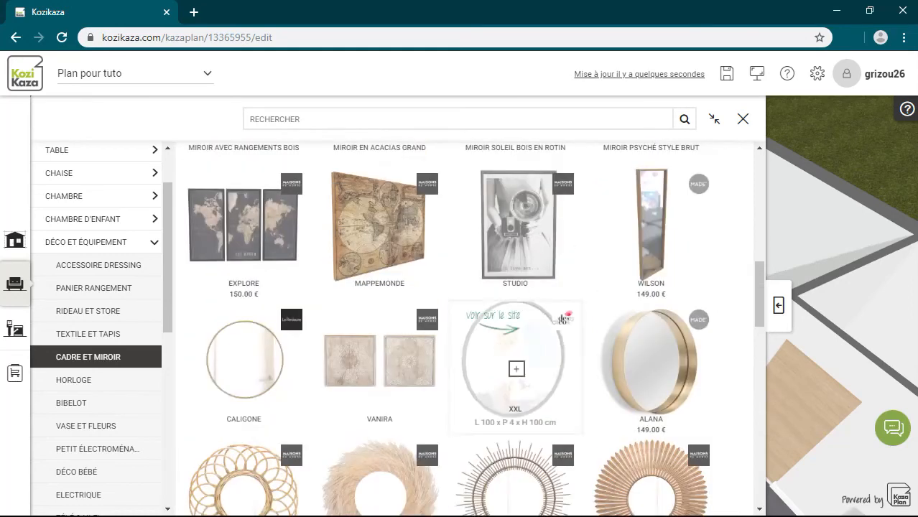
{"action": "scroll", "coordinate": [380, 359], "scroll_direction": "down", "scroll_amount": 2}
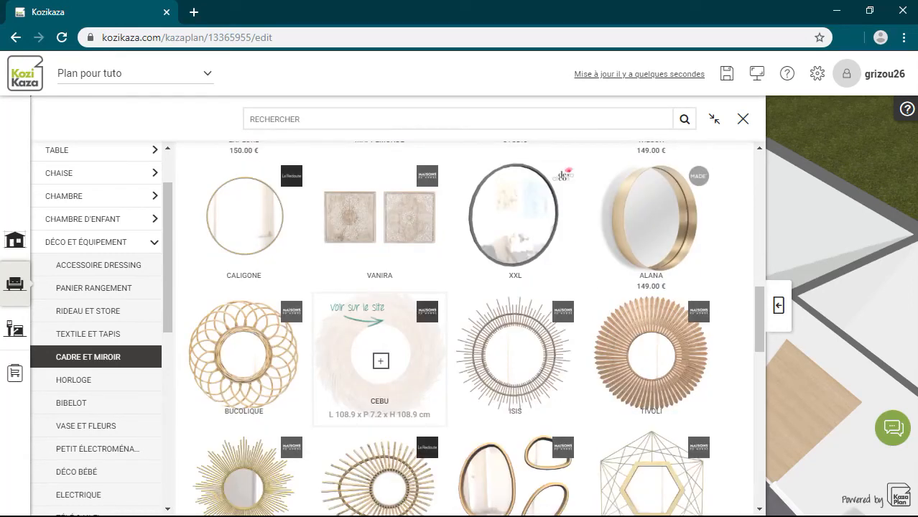
{"action": "scroll", "coordinate": [379, 338], "scroll_direction": "up", "scroll_amount": 1}
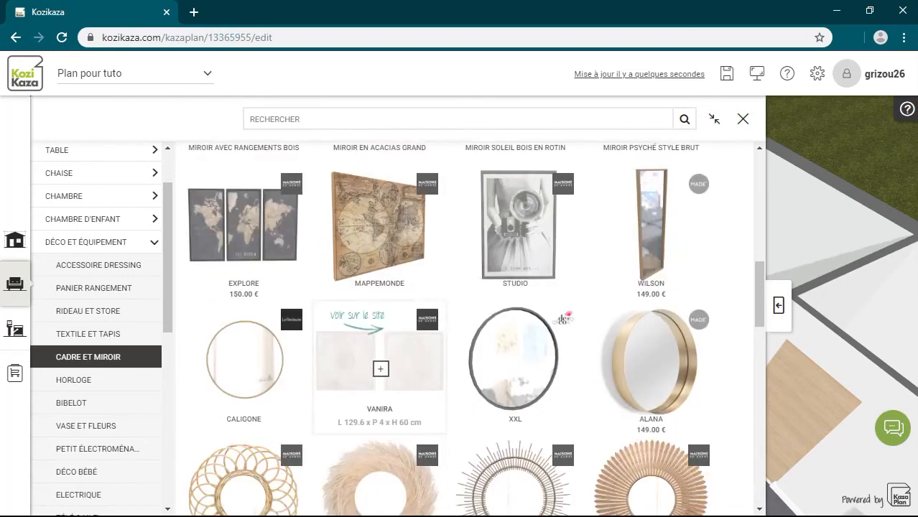
{"action": "scroll", "coordinate": [379, 338], "scroll_direction": "up", "scroll_amount": 2}
{"action": "scroll", "coordinate": [379, 424], "scroll_direction": "up", "scroll_amount": 1}
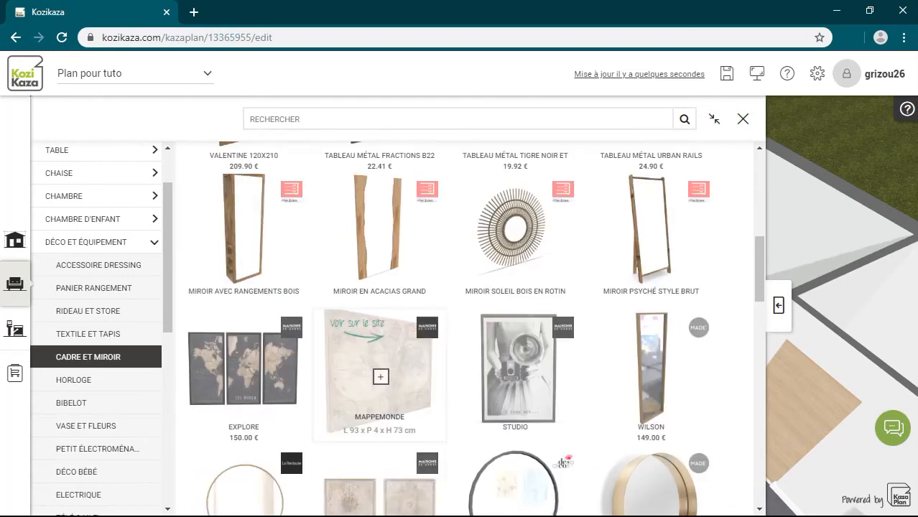
{"action": "scroll", "coordinate": [379, 402], "scroll_direction": "up", "scroll_amount": 3}
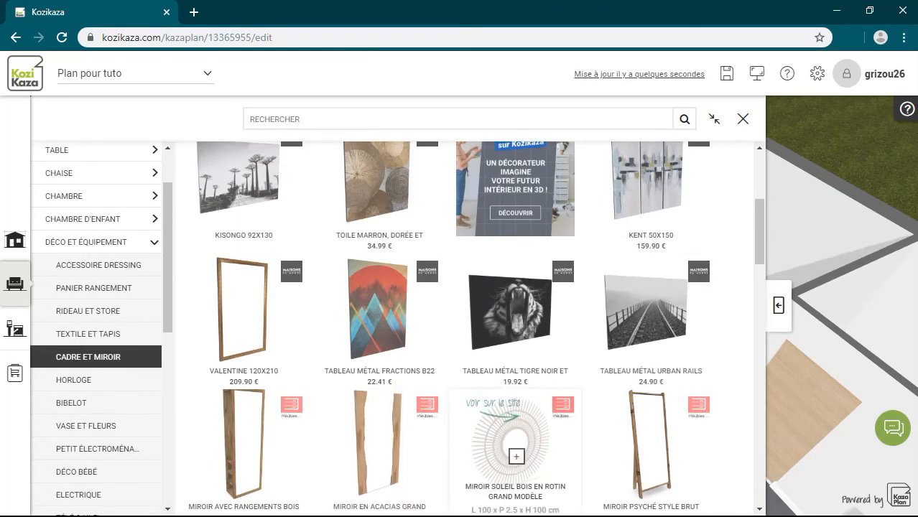
{"action": "scroll", "coordinate": [516, 456], "scroll_direction": "up", "scroll_amount": 1}
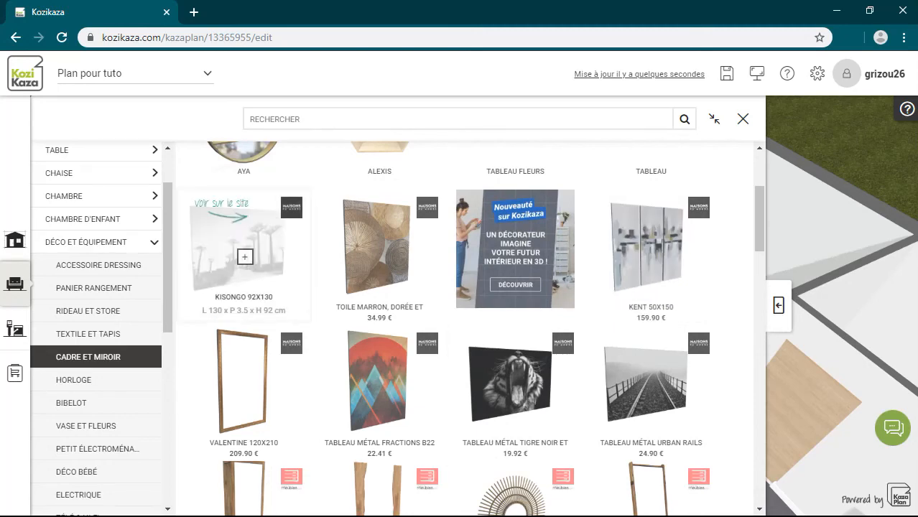
Step: Hang the Kisongo 92x130 picture on the teal wall above the bed's headboard
{"action": "left_click", "coordinate": [244, 257]}
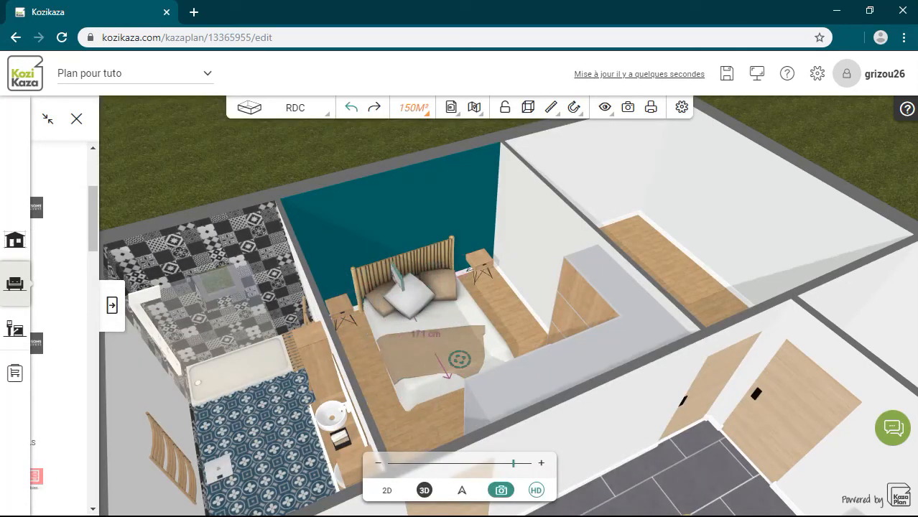
{"action": "left_click", "coordinate": [460, 359]}
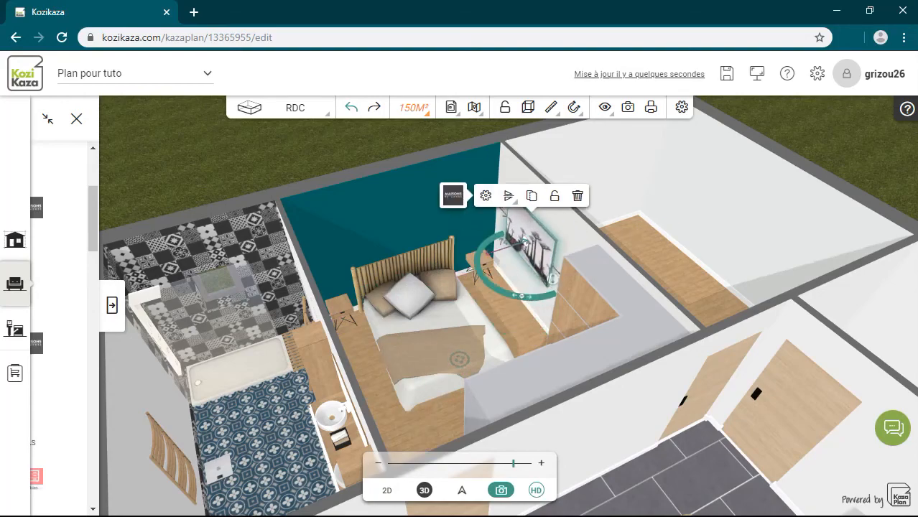
{"action": "left_click_drag", "start_coordinate": [525, 239], "coordinate": [549, 251]}
{"action": "left_click", "coordinate": [599, 414]}
{"action": "left_click_drag", "start_coordinate": [599, 414], "coordinate": [501, 370]}
{"action": "scroll", "coordinate": [501, 370], "scroll_direction": "up", "scroll_amount": 1}
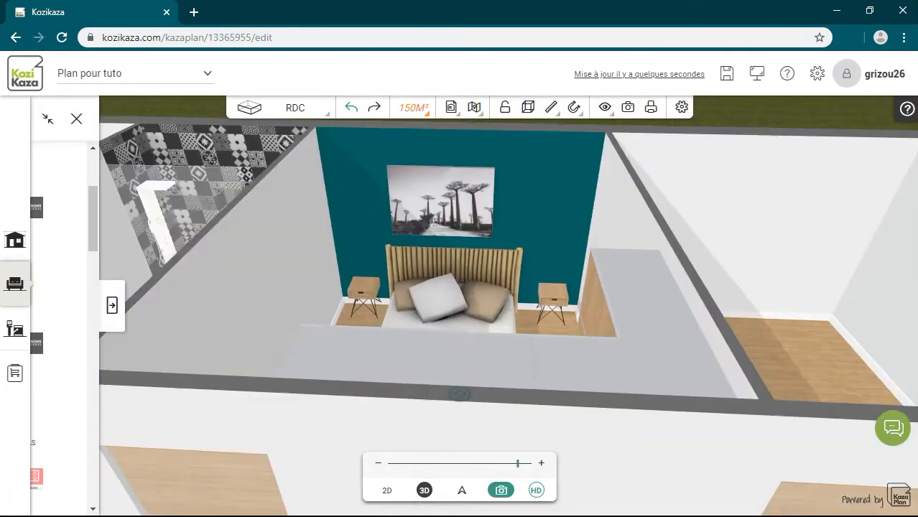
{"action": "left_click_drag", "start_coordinate": [440, 205], "coordinate": [449, 205]}
Step: Replace the Kisongo picture with the round, fringed Cebu mirror on the teal wall above the bed
{"action": "left_click", "coordinate": [111, 305]}
{"action": "scroll", "coordinate": [516, 402], "scroll_direction": "down", "scroll_amount": 13}
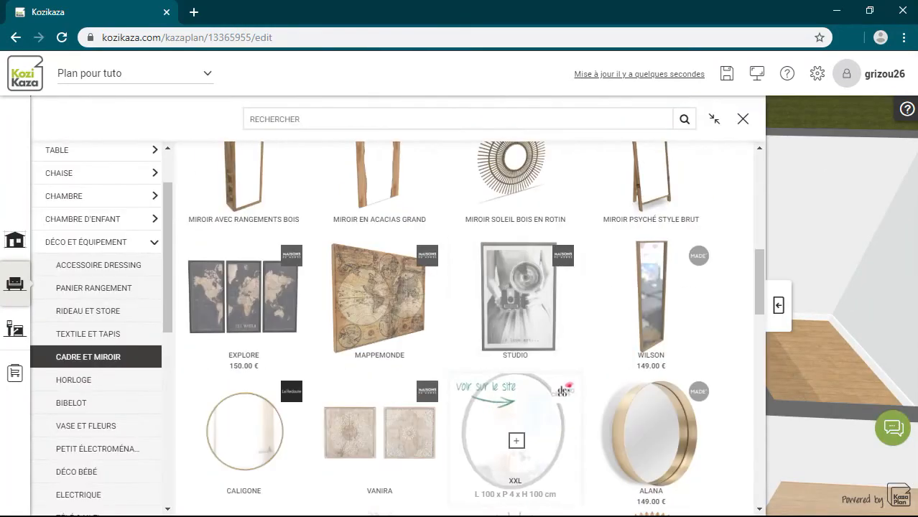
{"action": "left_click", "coordinate": [516, 273]}
{"action": "left_click", "coordinate": [540, 298]}
{"action": "left_click_drag", "start_coordinate": [431, 424], "coordinate": [553, 445]}
{"action": "left_click_drag", "start_coordinate": [521, 279], "coordinate": [543, 227]}
{"action": "left_click", "coordinate": [503, 409]}
{"action": "left_click_drag", "start_coordinate": [503, 410], "coordinate": [596, 402]}
{"action": "left_click", "coordinate": [438, 199]}
{"action": "left_click_drag", "start_coordinate": [436, 271], "coordinate": [493, 237]}
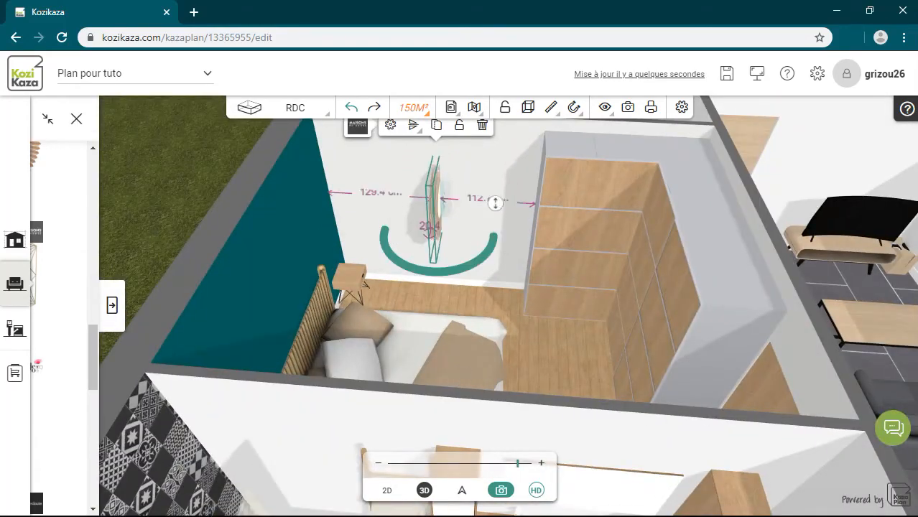
{"action": "left_click_drag", "start_coordinate": [495, 203], "coordinate": [459, 376]}
{"action": "left_click_drag", "start_coordinate": [560, 402], "coordinate": [467, 410]}
Step: Place the dark-framed Wilson mirror on the white side wall between the bedside table and the corner dressing
{"action": "left_click", "coordinate": [112, 305]}
{"action": "scroll", "coordinate": [379, 314], "scroll_direction": "down", "scroll_amount": 7}
{"action": "left_click", "coordinate": [385, 441]}
{"action": "left_click_drag", "start_coordinate": [560, 409], "coordinate": [689, 402]}
{"action": "left_click_drag", "start_coordinate": [589, 438], "coordinate": [567, 420]}
{"action": "left_click_drag", "start_coordinate": [689, 417], "coordinate": [575, 409]}
{"action": "left_click_drag", "start_coordinate": [498, 253], "coordinate": [490, 230]}
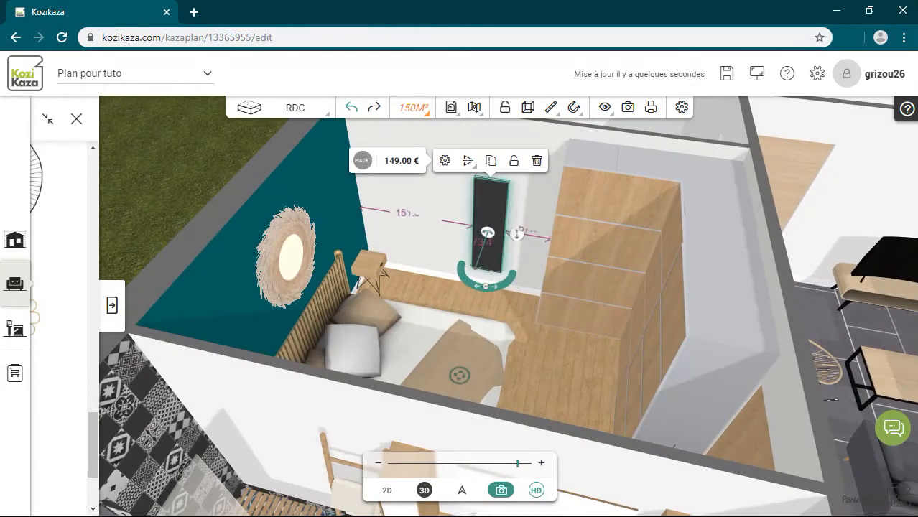
Step: Set the Wilson mirror's height to 189.9 cm and enlarge its width
{"action": "left_click", "coordinate": [445, 160]}
{"action": "left_click", "coordinate": [107, 142]}
{"action": "left_click_drag", "start_coordinate": [102, 227], "coordinate": [111, 226]}
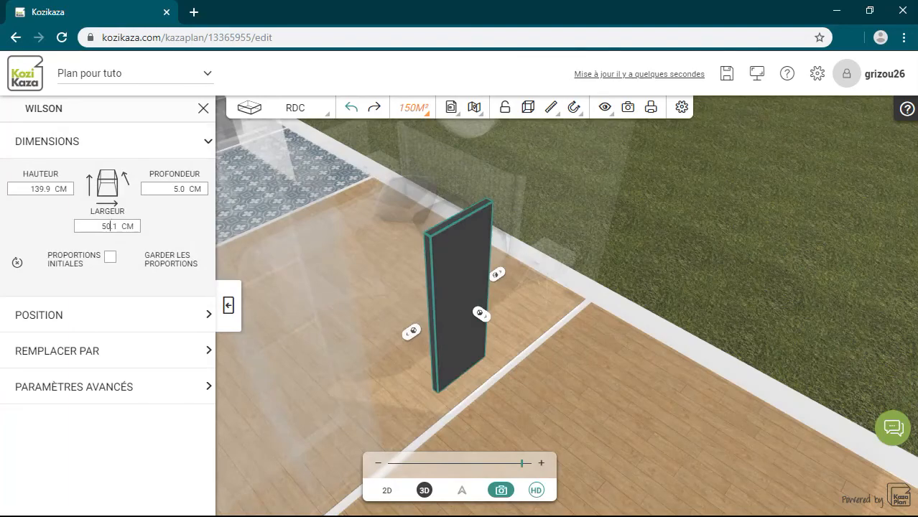
{"action": "type", "text": "16"}
{"action": "key", "text": "Return"}
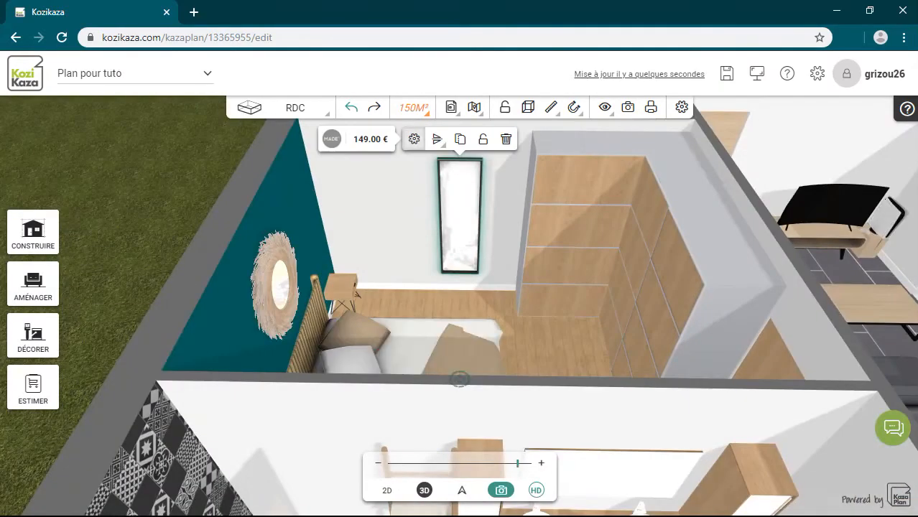
{"action": "type", "text": "89.9 CM"}
{"action": "key", "text": "Return"}
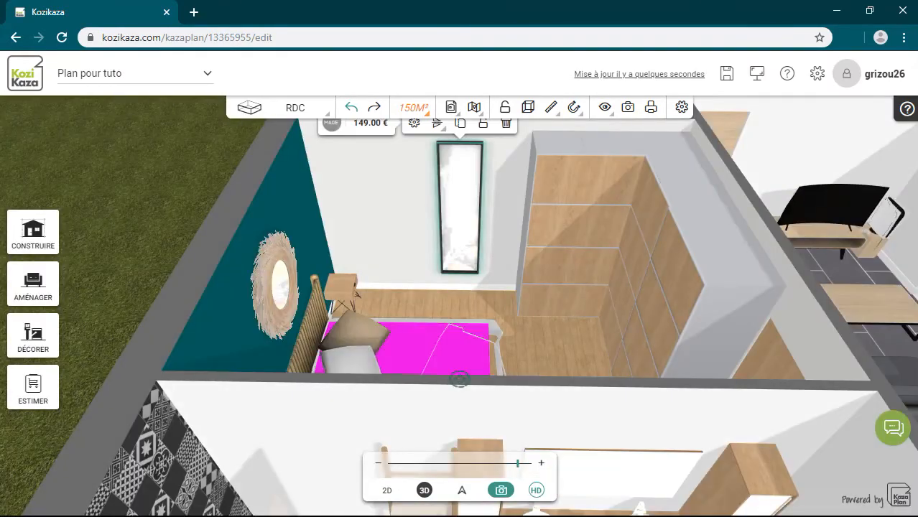
{"action": "type", "text": "0"}
{"action": "key", "text": "Return"}
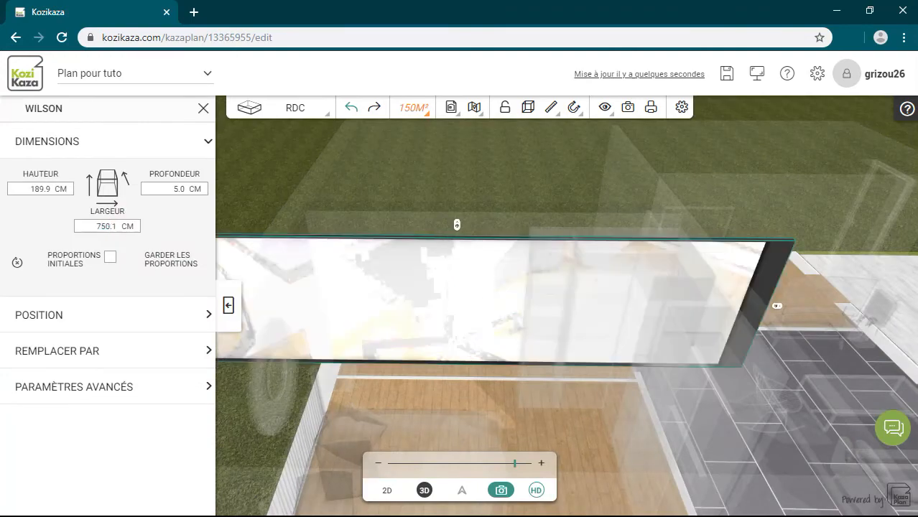
{"action": "key", "text": "Return"}
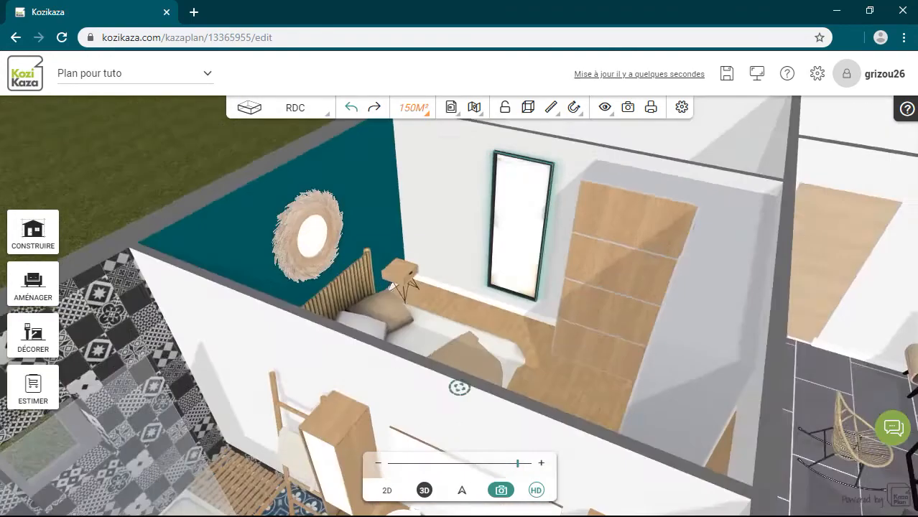
{"action": "left_click", "coordinate": [144, 180]}
{"action": "left_click_drag", "start_coordinate": [179, 180], "coordinate": [143, 179]}
Step: Sample the oak finish from the dressing doors and apply it to the Wilson mirror's frame
{"action": "left_click", "coordinate": [34, 335]}
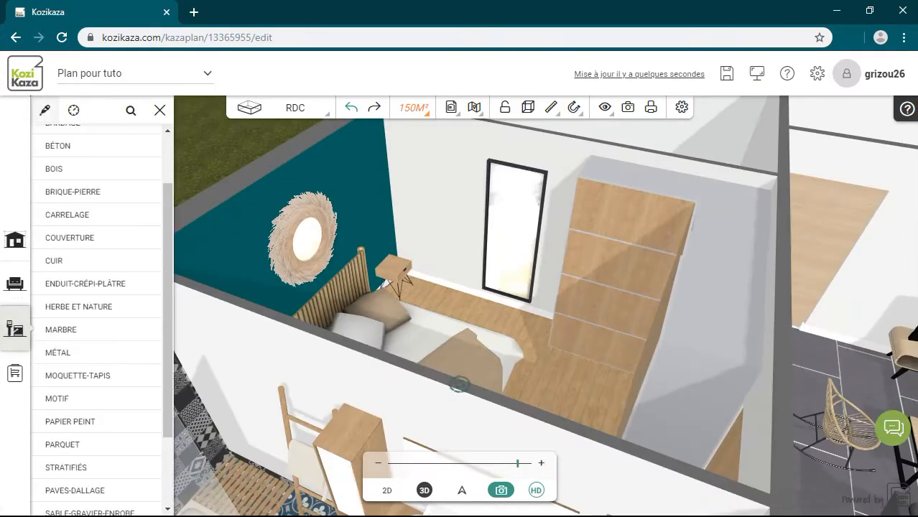
{"action": "left_click", "coordinate": [44, 110]}
{"action": "left_click", "coordinate": [625, 251]}
{"action": "left_click", "coordinate": [488, 230]}
{"action": "left_click", "coordinate": [203, 109]}
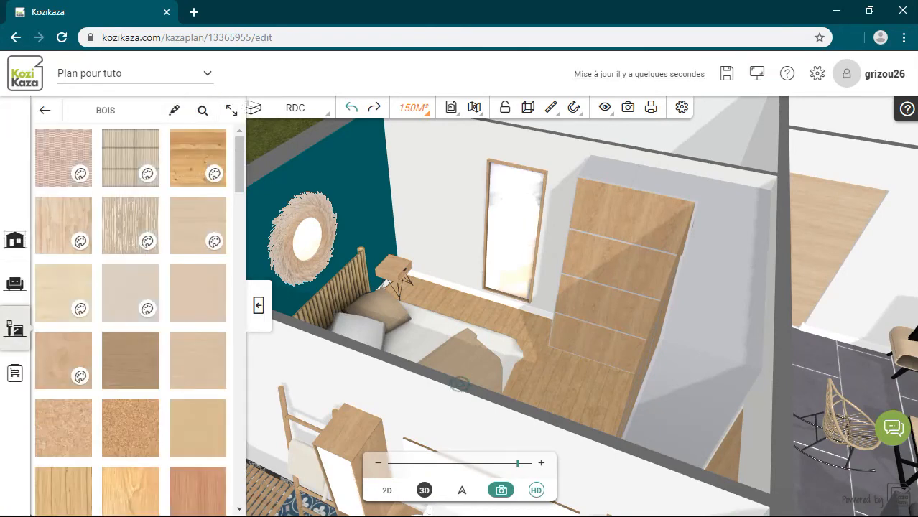
{"action": "left_click", "coordinate": [44, 110]}
Step: Browse the Carrelage finishes and try the Faïence Cube Bleu tile on the bedroom floor
{"action": "scroll", "coordinate": [459, 309], "scroll_direction": "up", "scroll_amount": 4}
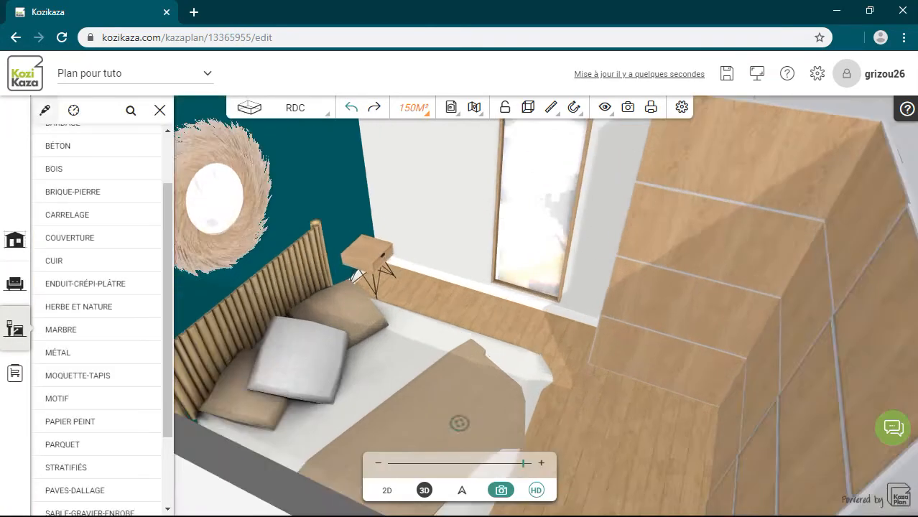
{"action": "scroll", "coordinate": [460, 309], "scroll_direction": "down", "scroll_amount": 8}
{"action": "scroll", "coordinate": [460, 309], "scroll_direction": "down", "scroll_amount": 2}
{"action": "left_click_drag", "start_coordinate": [460, 309], "coordinate": [366, 326]}
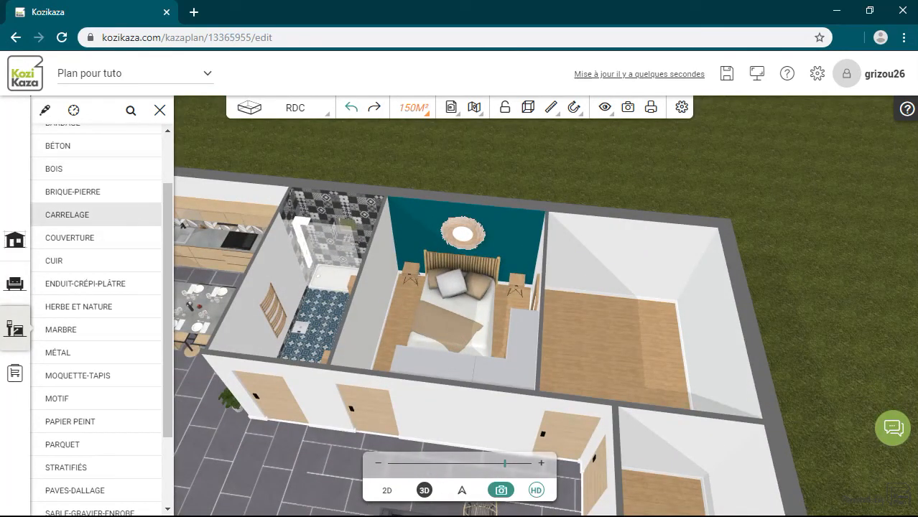
{"action": "left_click", "coordinate": [67, 214]}
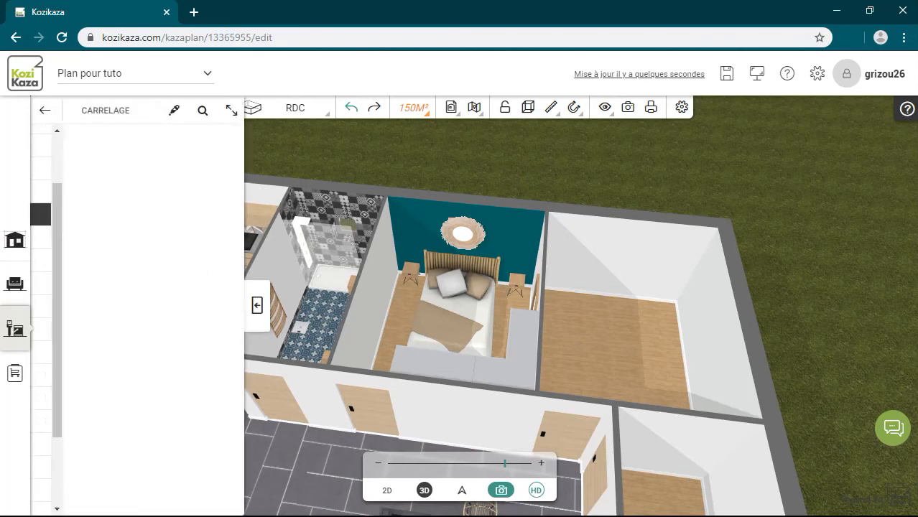
{"action": "scroll", "coordinate": [132, 230], "scroll_direction": "down", "scroll_amount": 5}
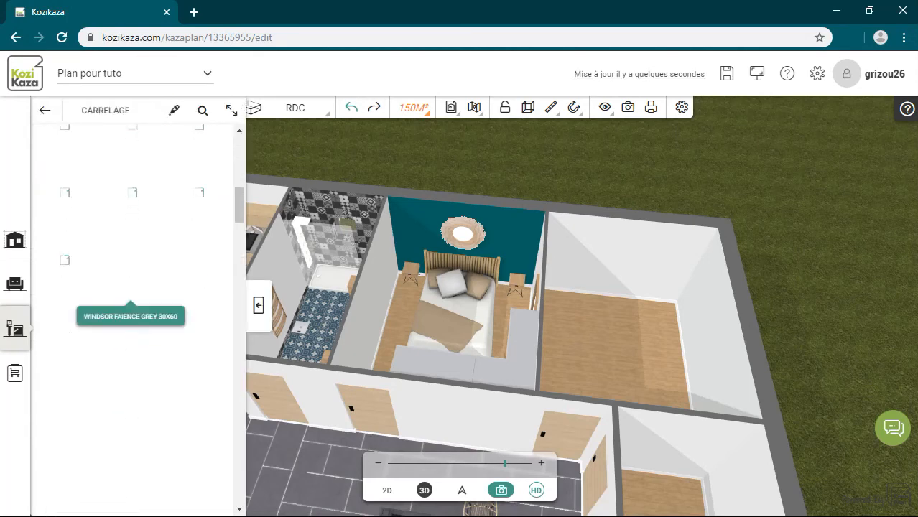
{"action": "scroll", "coordinate": [132, 259], "scroll_direction": "down", "scroll_amount": 5}
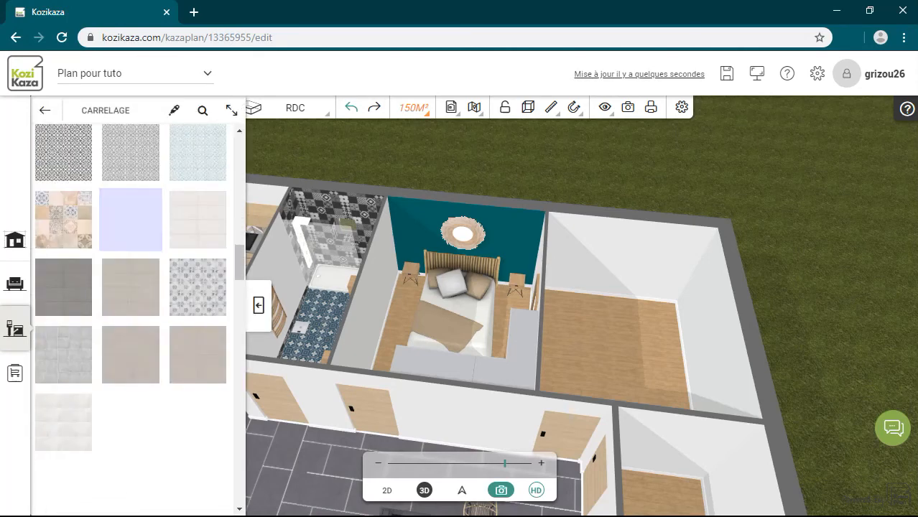
{"action": "scroll", "coordinate": [132, 316], "scroll_direction": "down", "scroll_amount": 5}
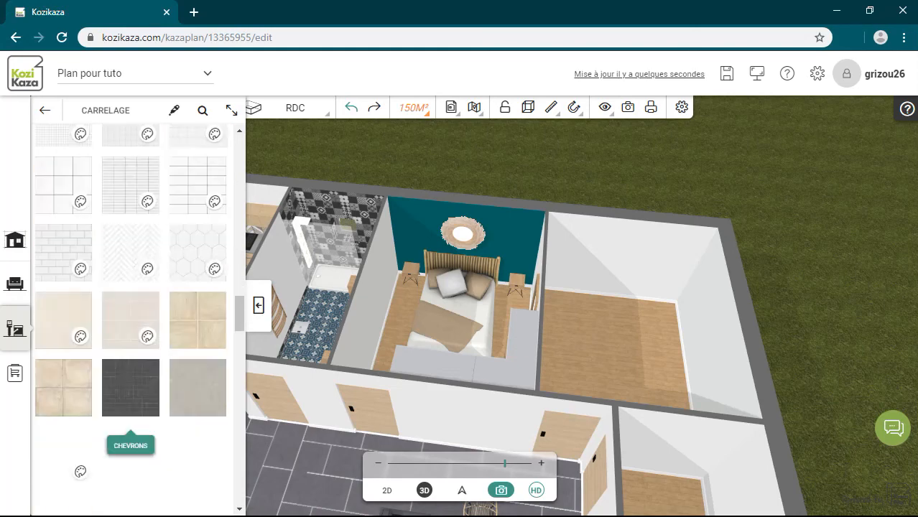
{"action": "scroll", "coordinate": [132, 316], "scroll_direction": "down", "scroll_amount": 5}
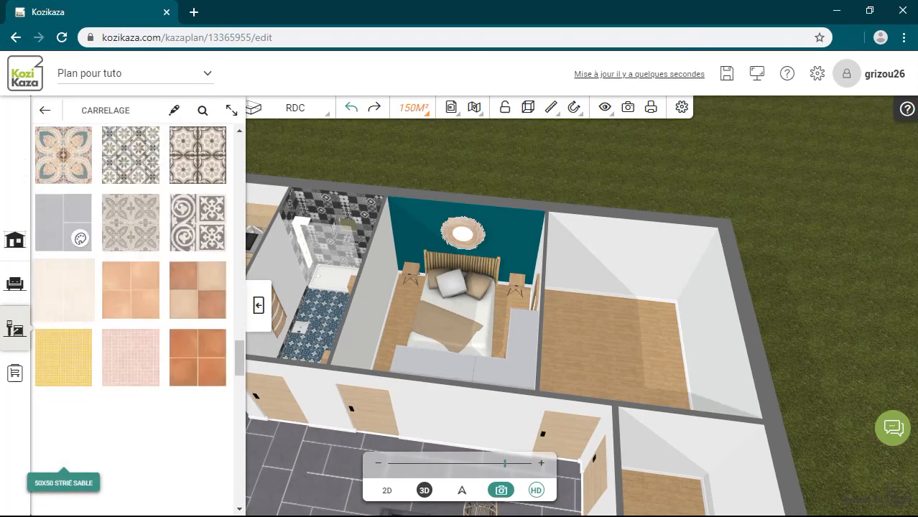
{"action": "scroll", "coordinate": [130, 388], "scroll_direction": "down", "scroll_amount": 5}
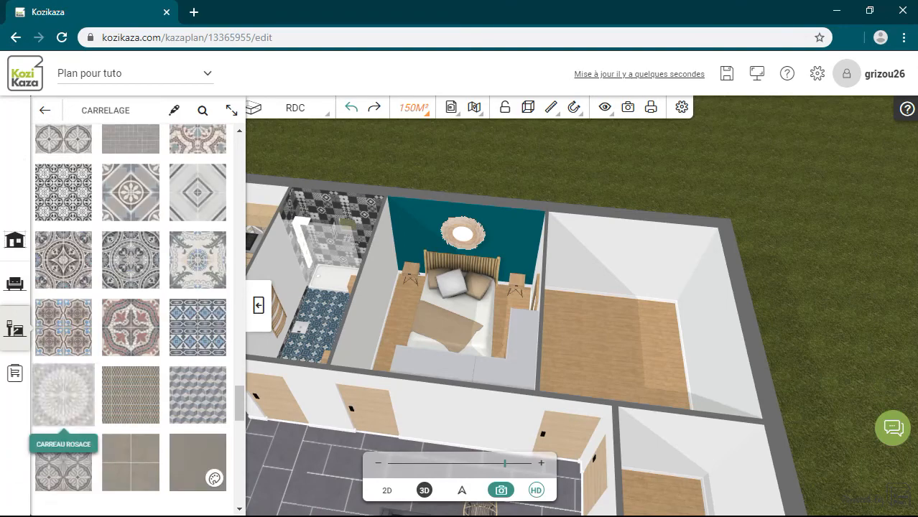
{"action": "scroll", "coordinate": [130, 388], "scroll_direction": "down", "scroll_amount": 5}
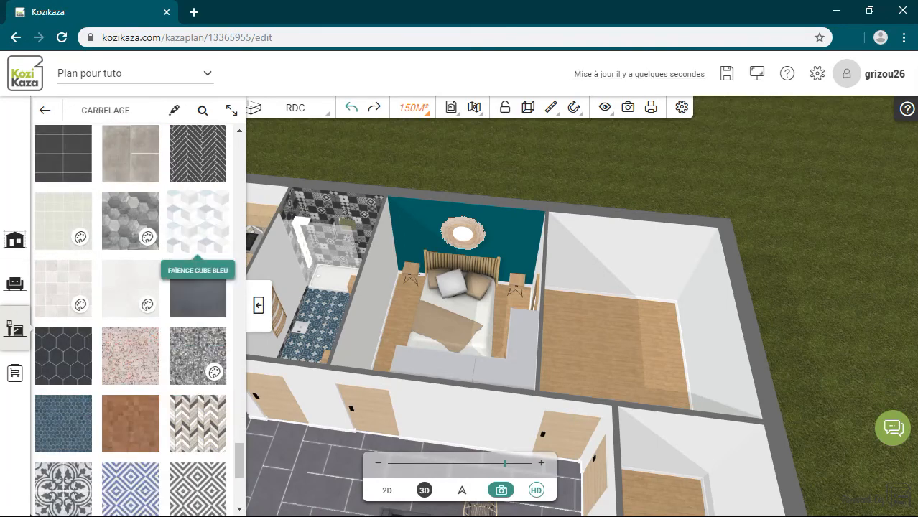
{"action": "left_click", "coordinate": [198, 219]}
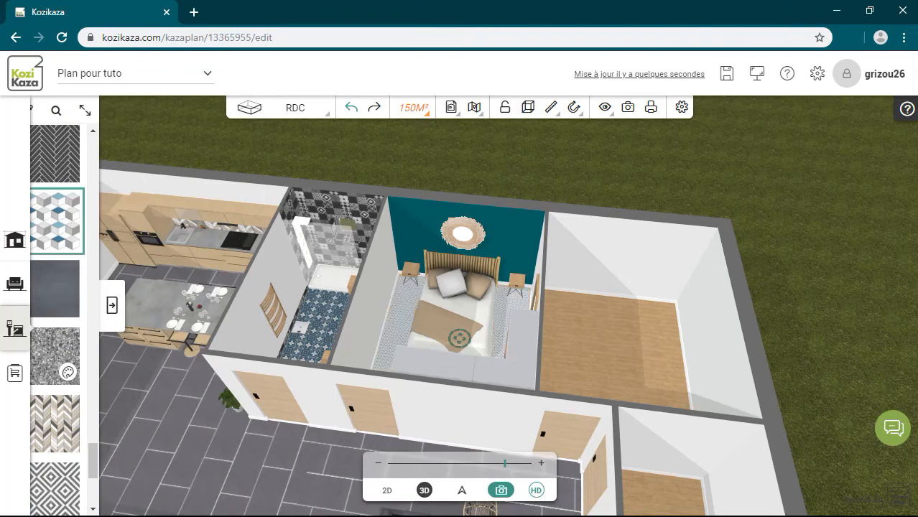
{"action": "scroll", "coordinate": [460, 305], "scroll_direction": "up", "scroll_amount": 10}
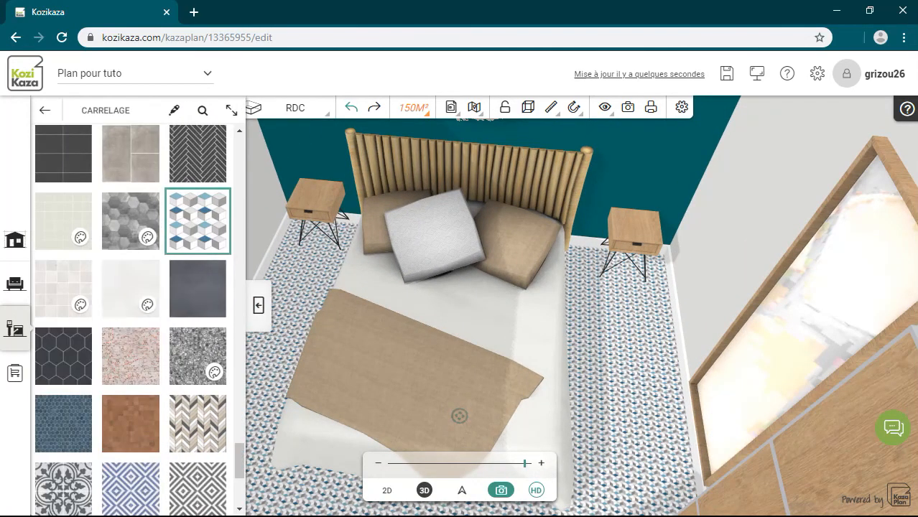
Step: Apply the beige, white and dark grey chevron tile to the bedroom floor and review the room from several angles
{"action": "left_click", "coordinate": [197, 424]}
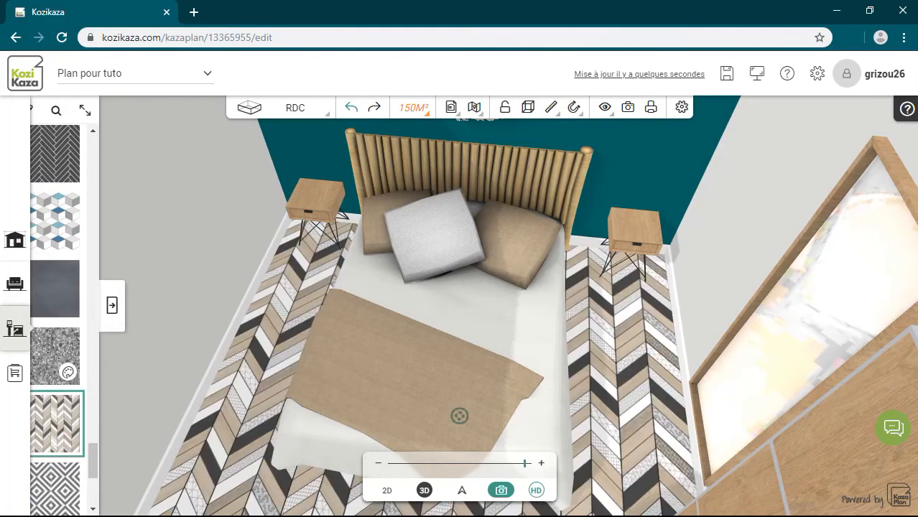
{"action": "scroll", "coordinate": [459, 305], "scroll_direction": "down", "scroll_amount": 4}
{"action": "scroll", "coordinate": [460, 306], "scroll_direction": "down", "scroll_amount": 4}
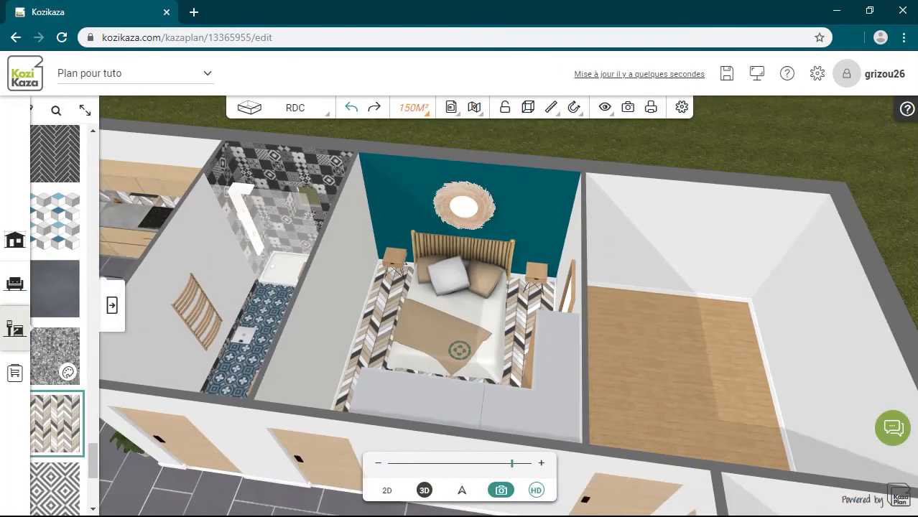
{"action": "left_click_drag", "start_coordinate": [460, 306], "coordinate": [528, 309]}
{"action": "left_click_drag", "start_coordinate": [215, 410], "coordinate": [226, 370]}
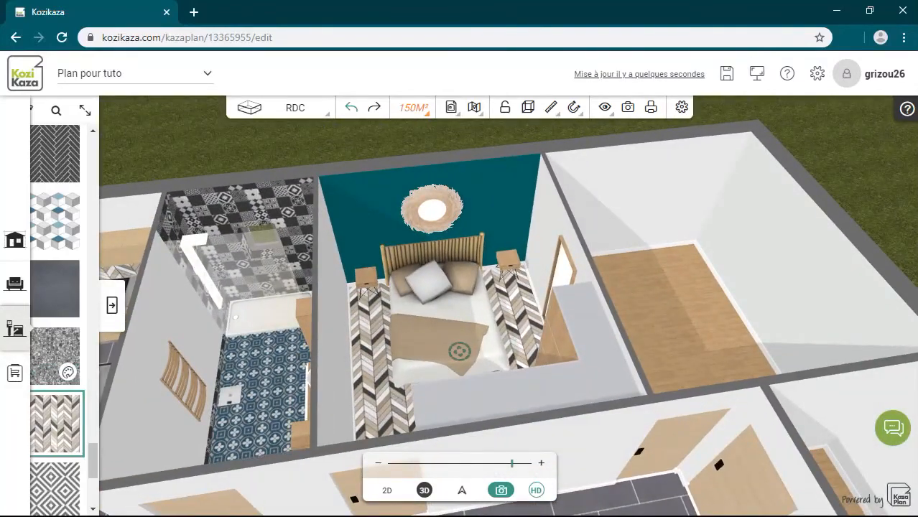
{"action": "left_click_drag", "start_coordinate": [227, 370], "coordinate": [246, 386]}
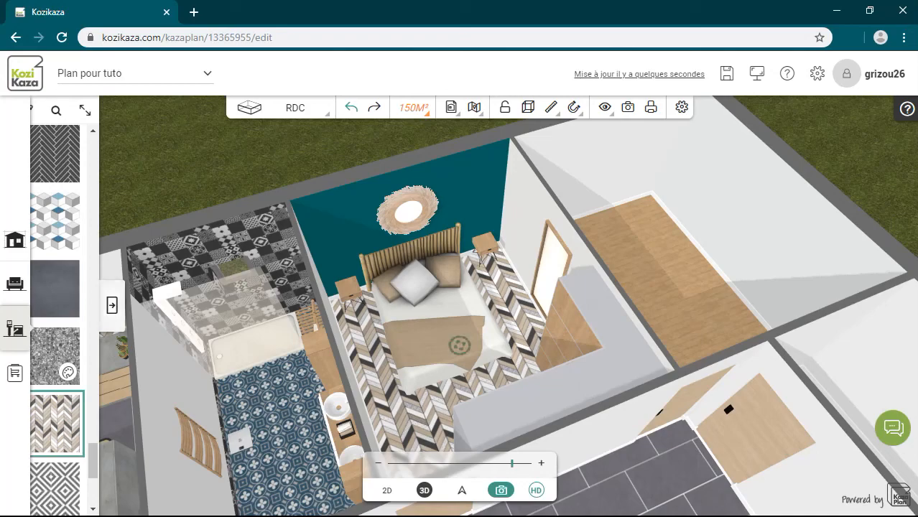
{"action": "left_click", "coordinate": [111, 305]}
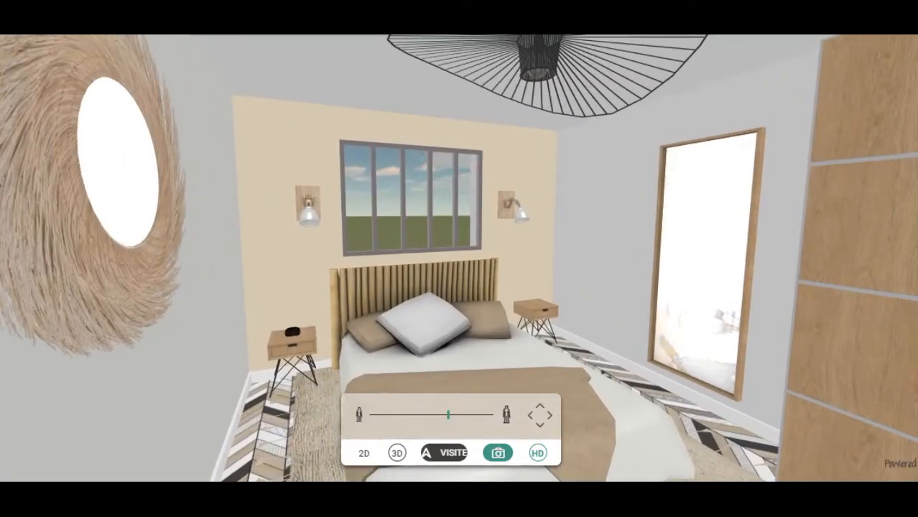